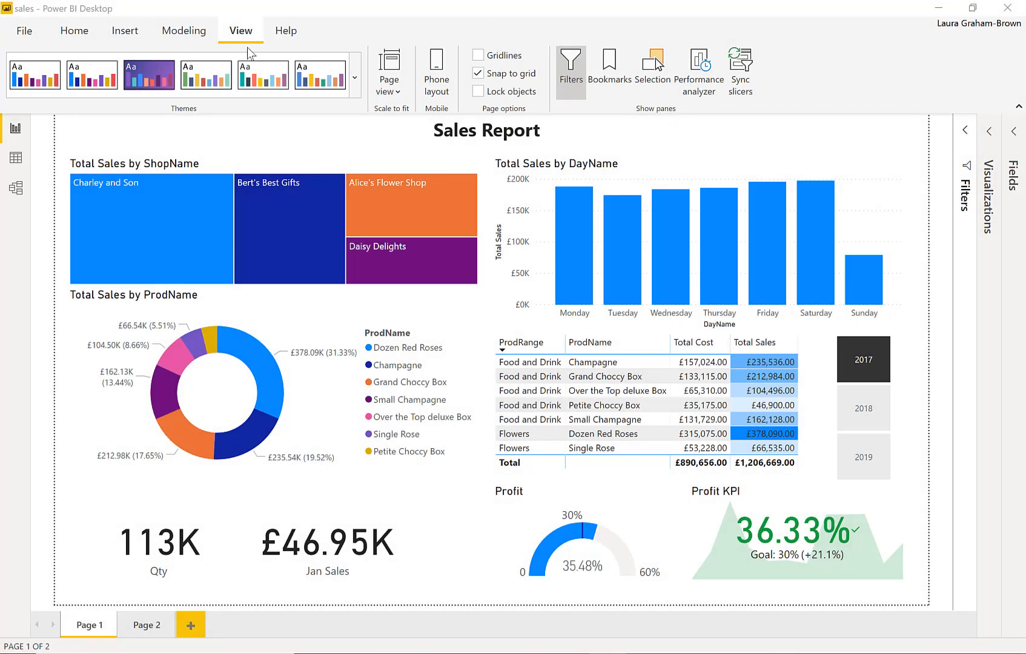
# Apply the built-in Solar theme to the report and start customizing it.
pyautogui.click(357, 88)
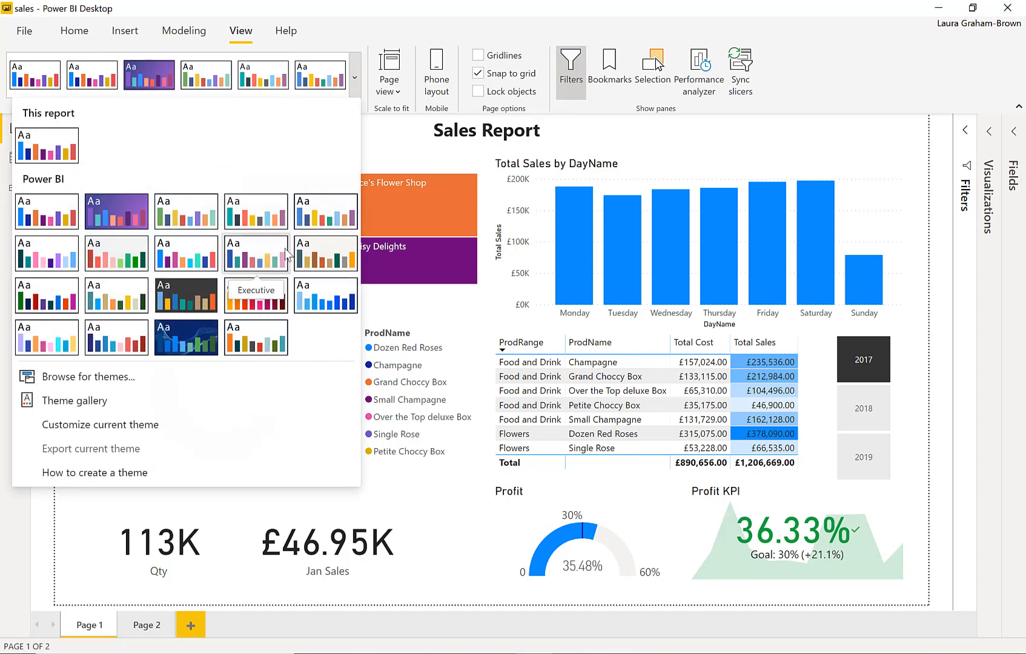
pyautogui.click(254, 306)
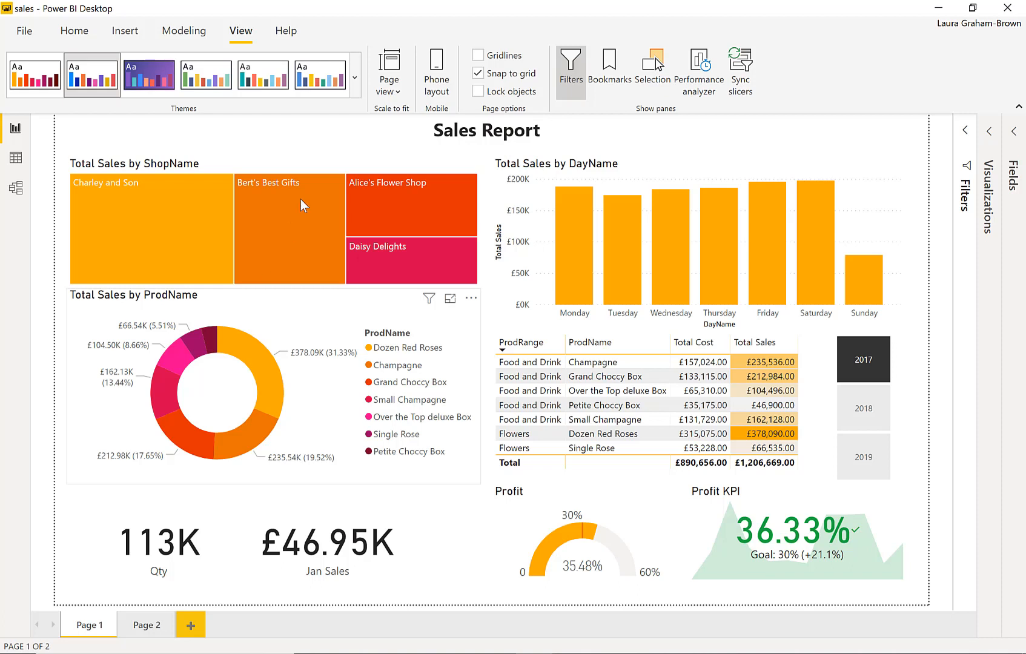
pyautogui.click(356, 91)
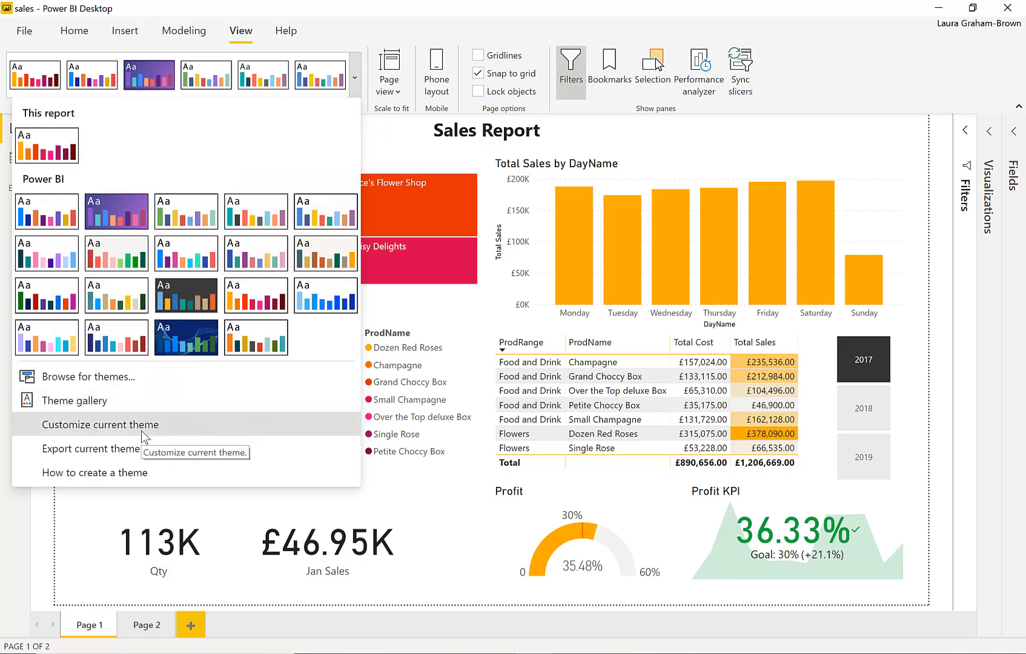
pyautogui.click(141, 431)
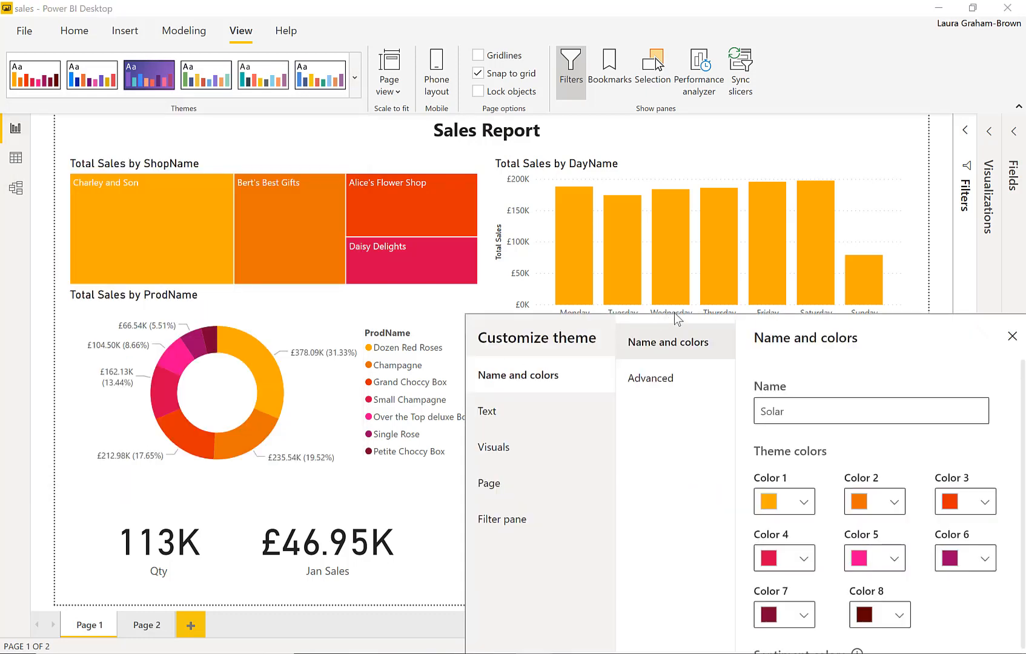
pyautogui.moveTo(747, 330); pyautogui.dragTo(505, 61)
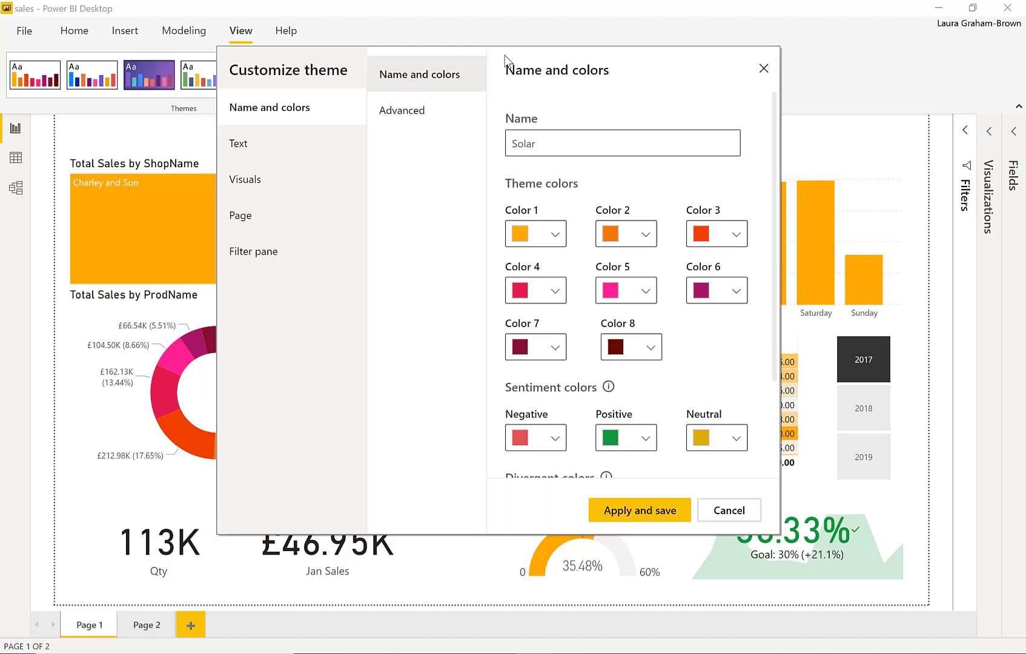
# Rename the customized theme as Valentine.
pyautogui.click(554, 143)
pyautogui.doubleClick(507, 143)
pyautogui.write('Valenti')
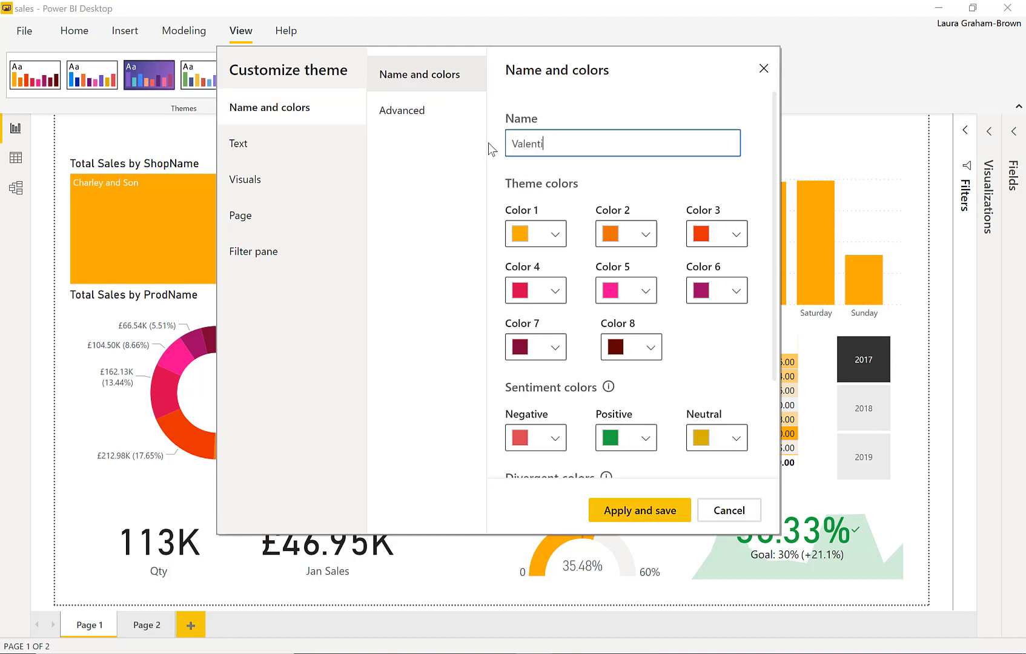
pyautogui.write('ne')
# Set the theme's Color 1 to purple #8400FF.
pyautogui.click(553, 234)
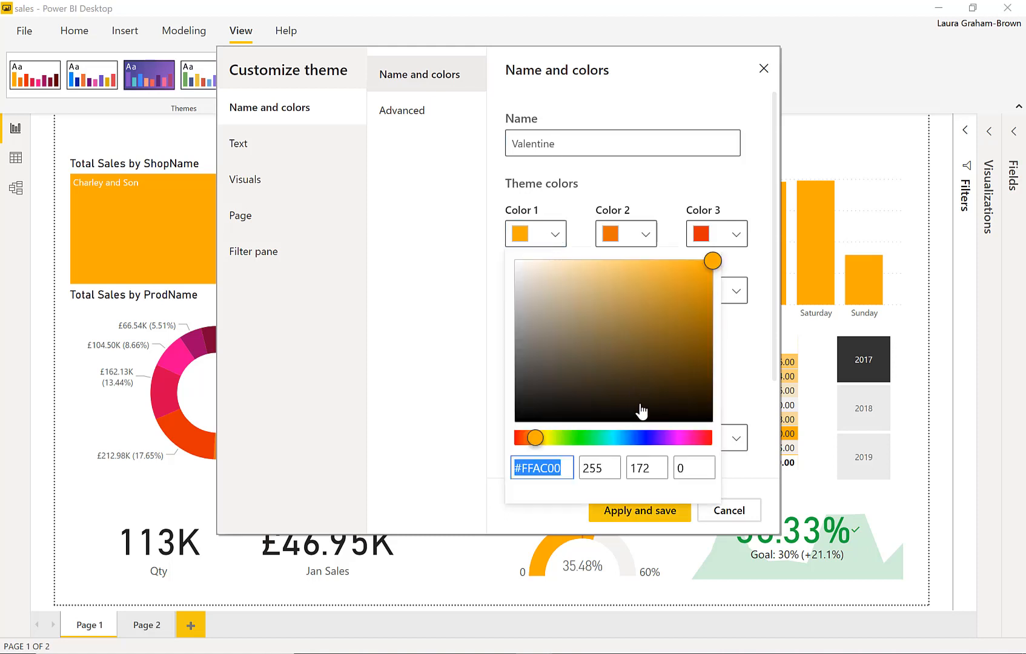
pyautogui.click(663, 438)
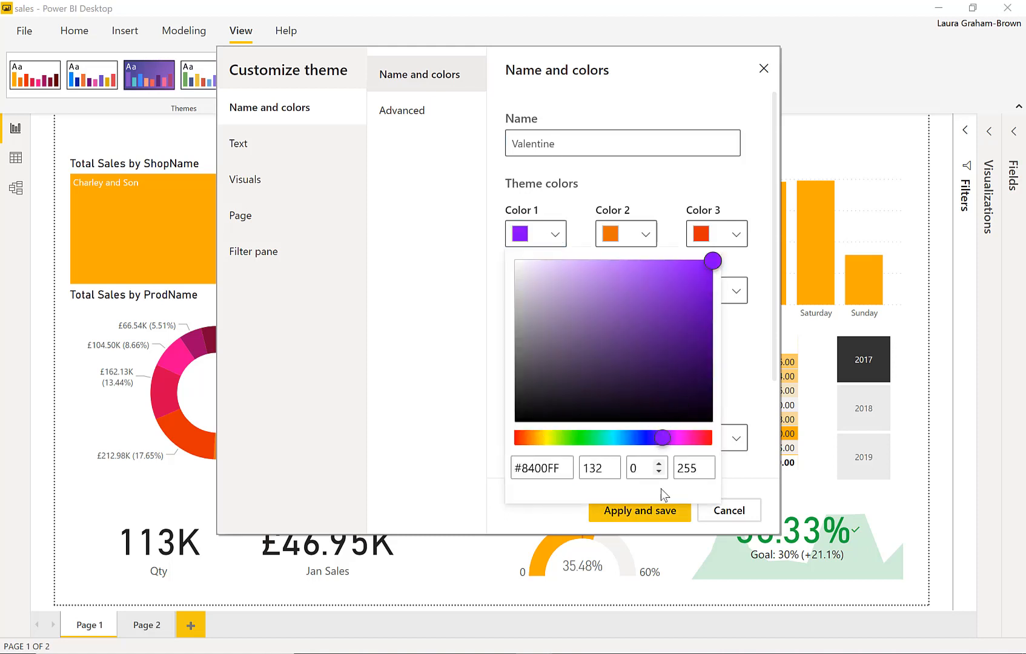
pyautogui.click(750, 475)
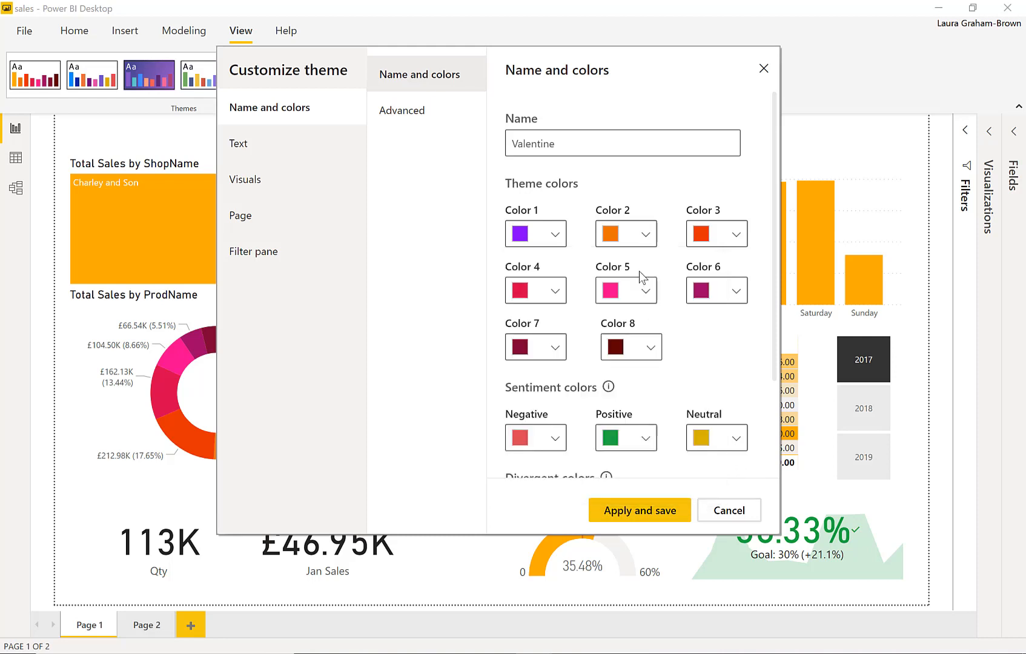
# Set the theme's Color 2 to a muted magenta, #B922C1.
pyautogui.click(645, 236)
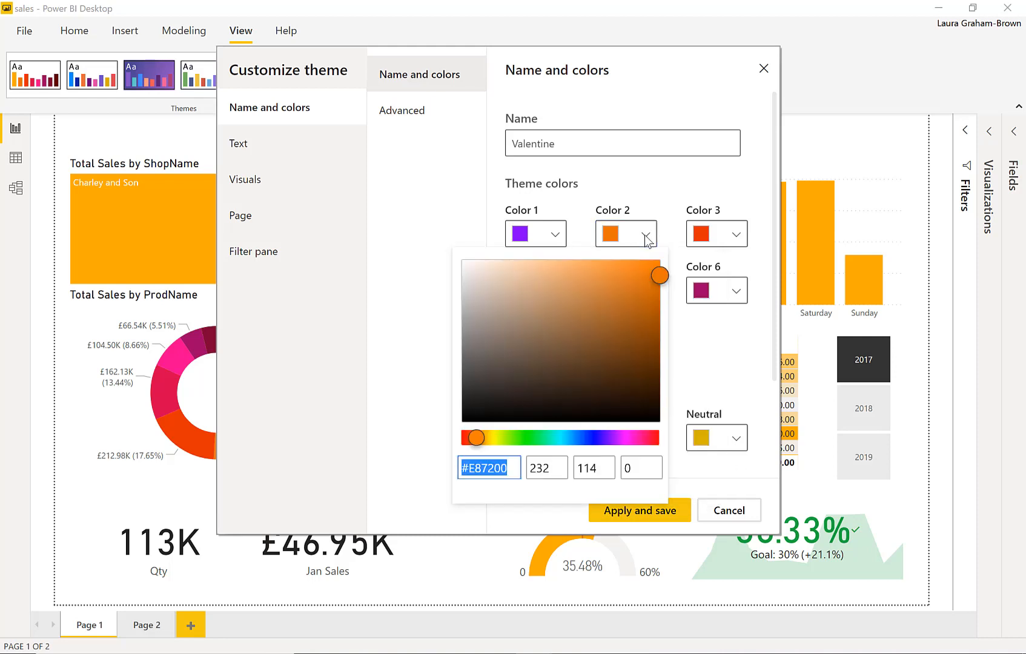
pyautogui.click(617, 439)
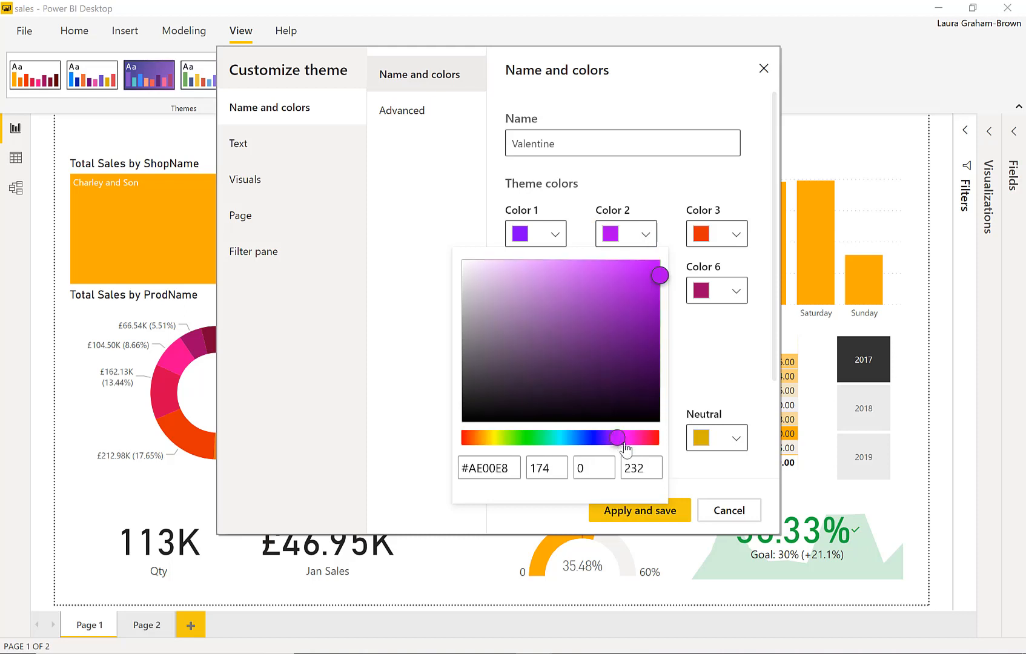
pyautogui.click(624, 439)
pyautogui.click(640, 312)
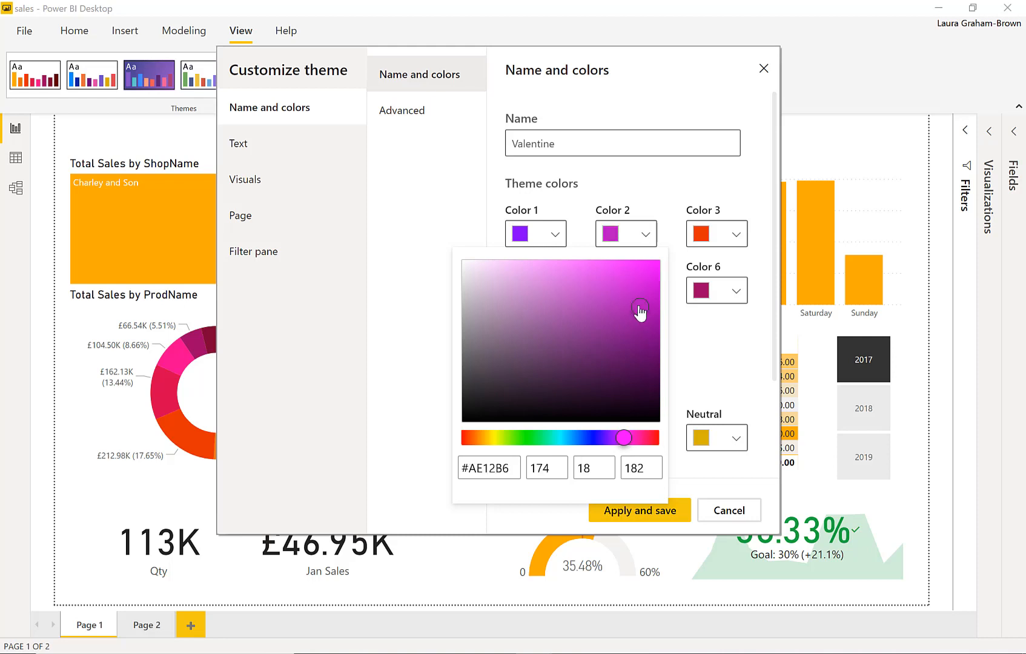
pyautogui.click(625, 300)
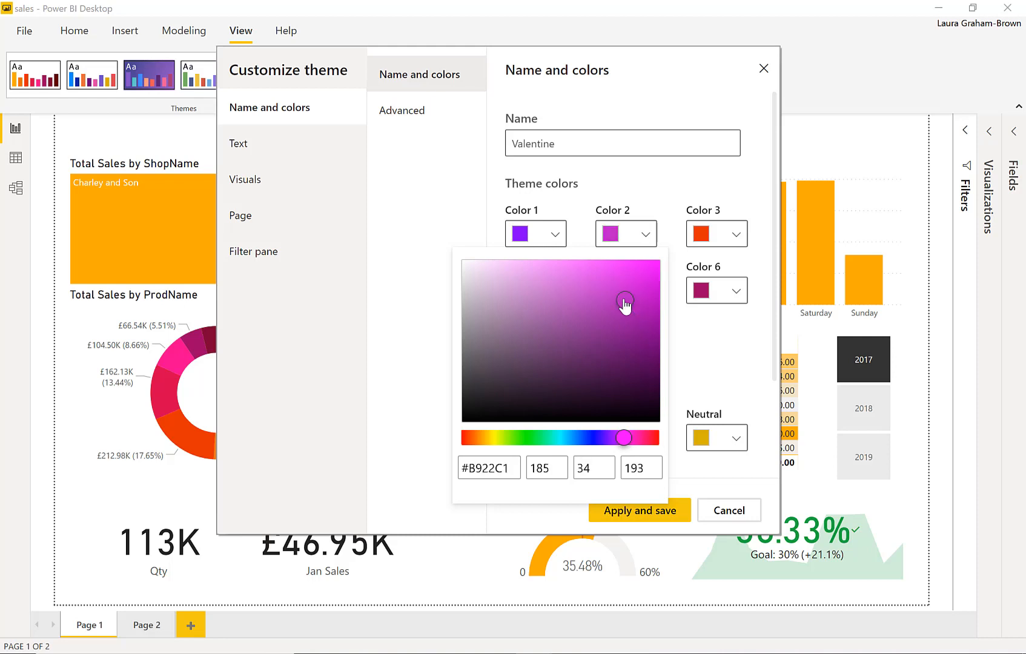
pyautogui.click(690, 474)
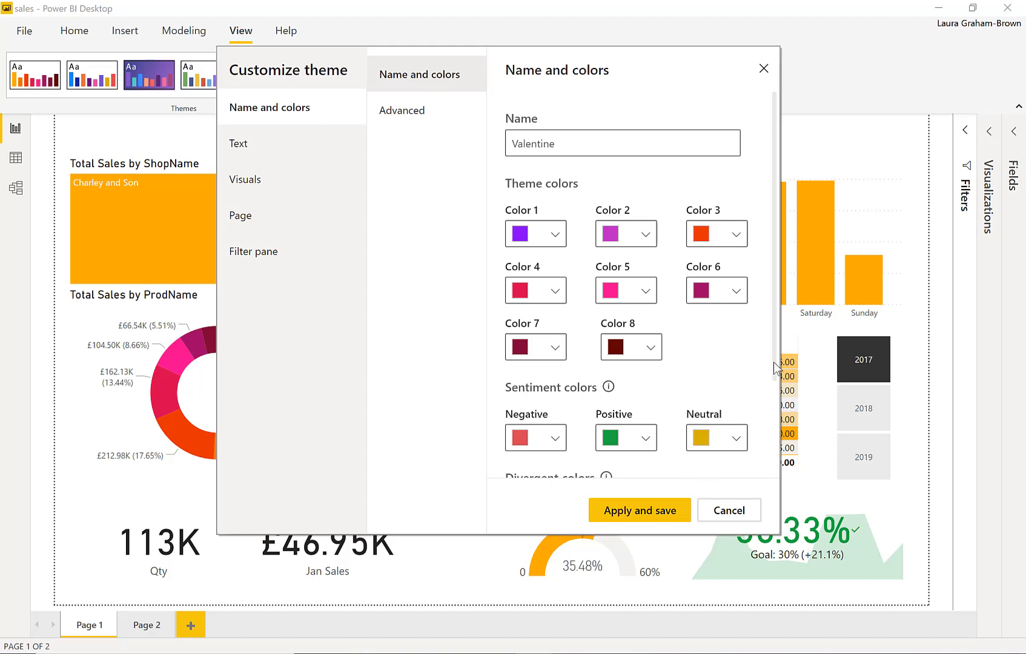
# Change the Positive sentiment color to bright magenta #D807EF.
pyautogui.moveTo(775, 367); pyautogui.dragTo(761, 471)
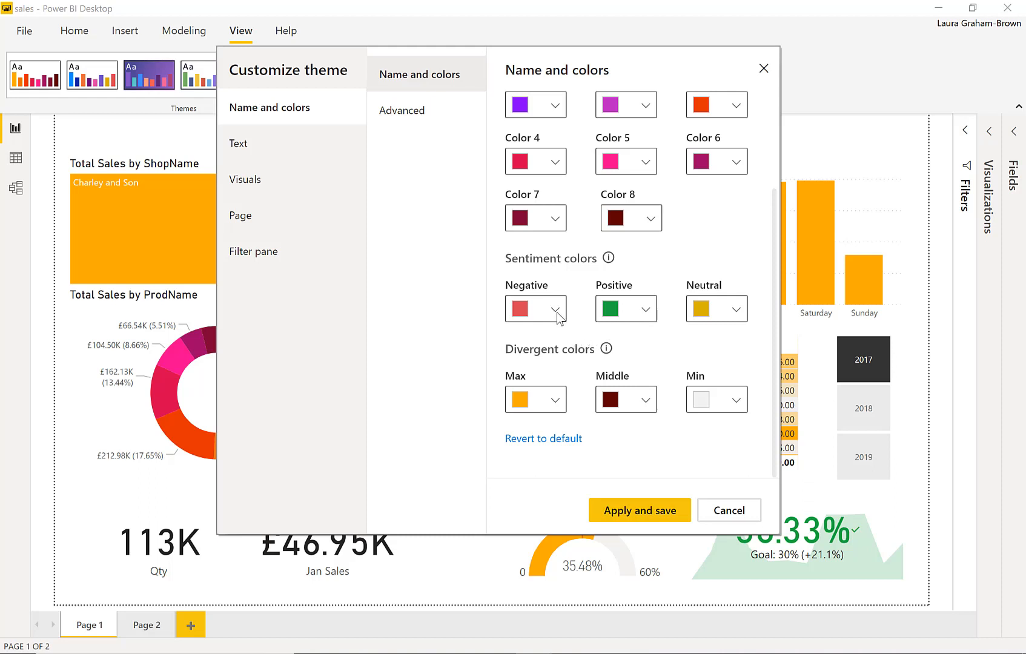
pyautogui.click(638, 310)
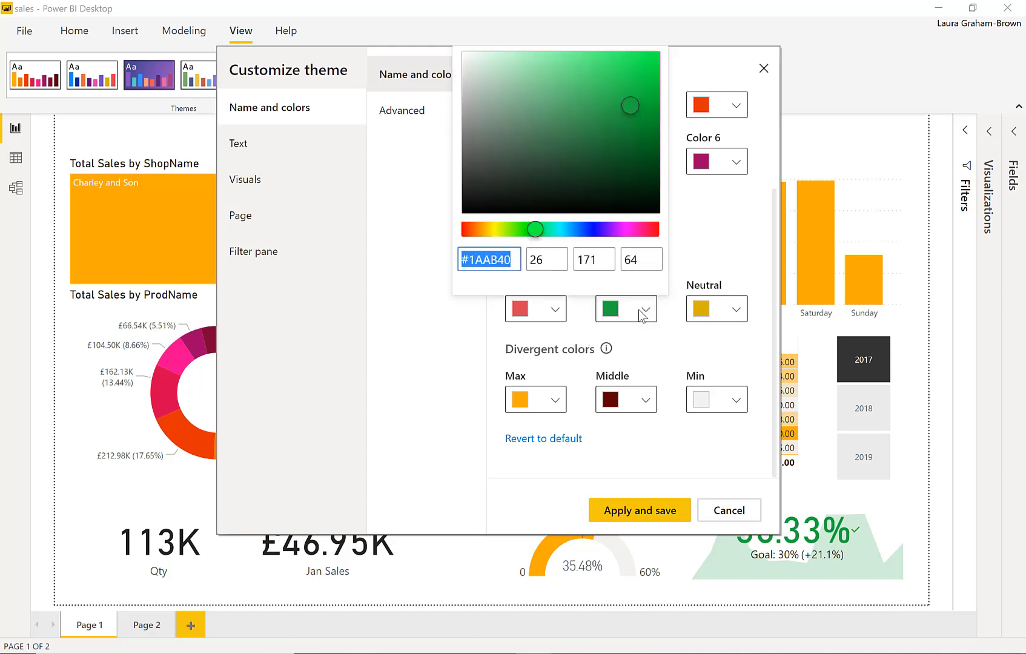
pyautogui.click(623, 230)
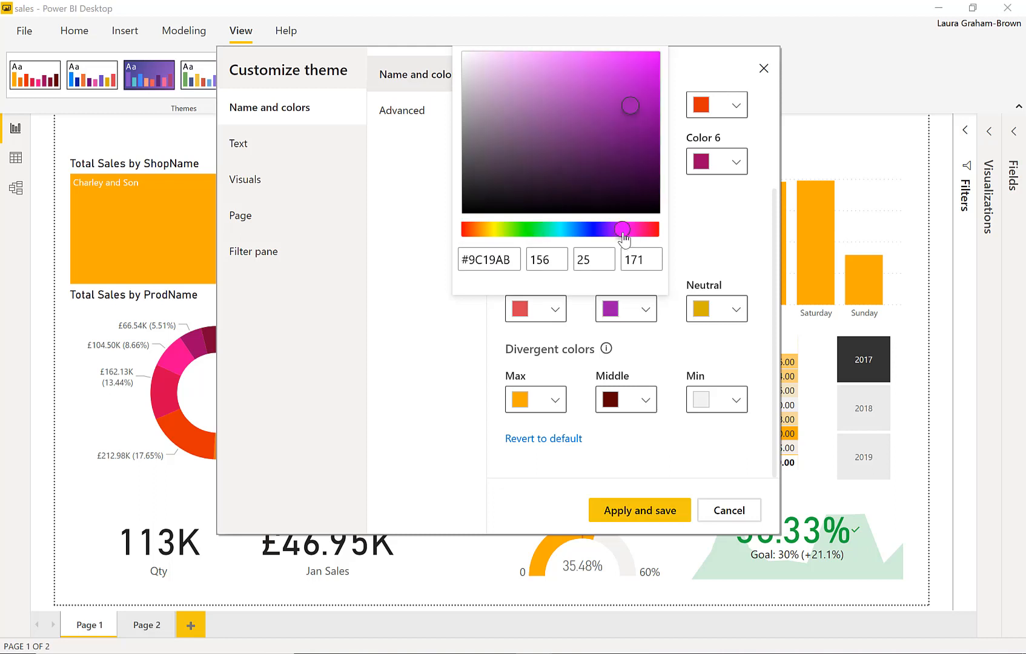
pyautogui.click(654, 63)
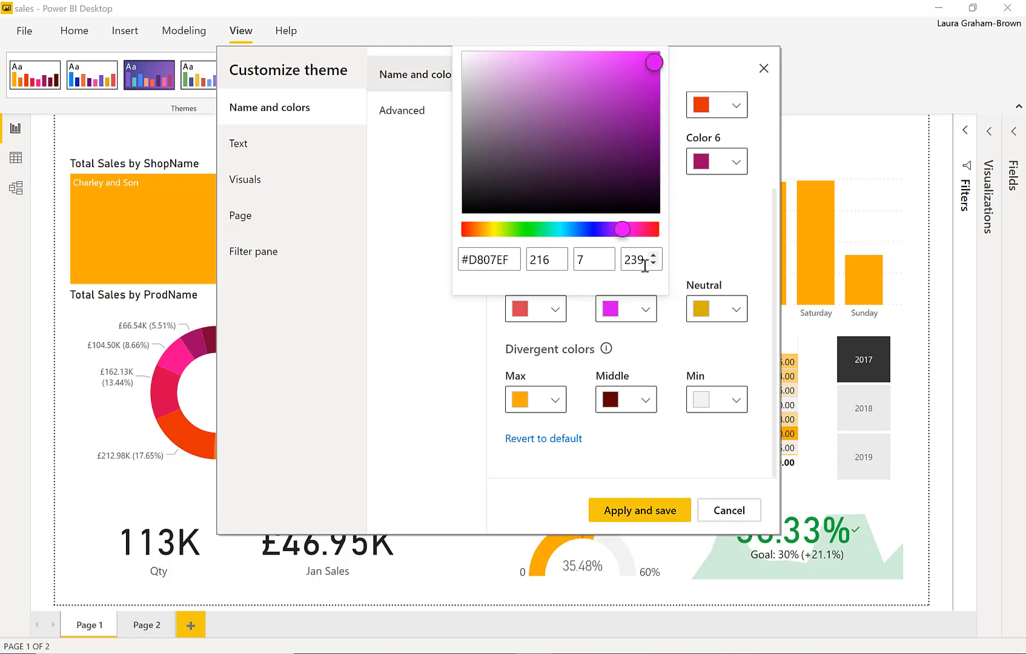
pyautogui.click(559, 311)
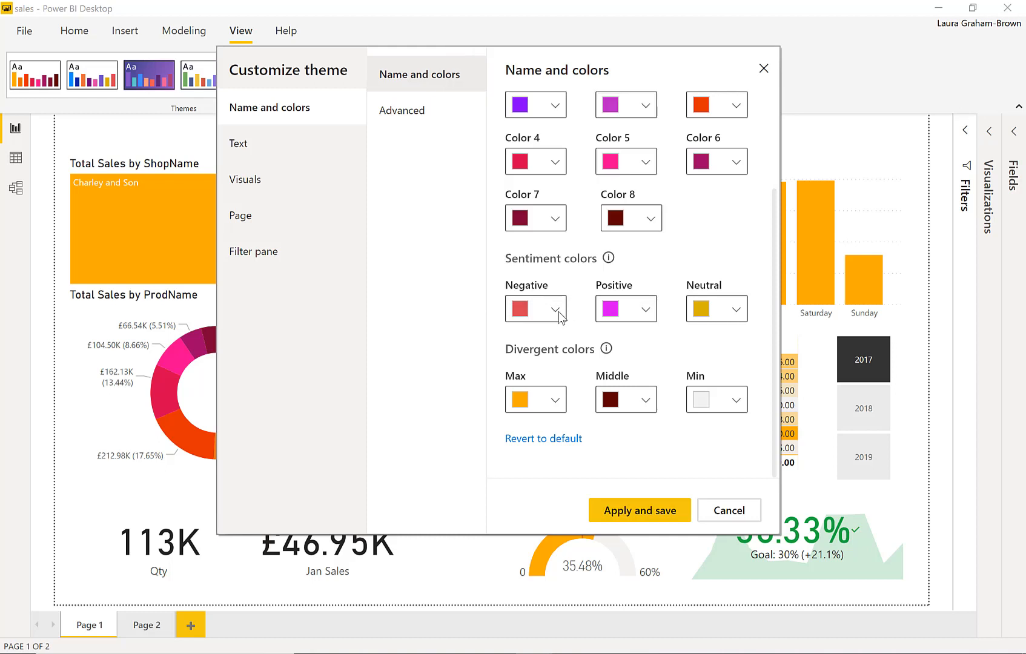
# Change the Negative sentiment color to a dark navy blue.
pyautogui.click(559, 311)
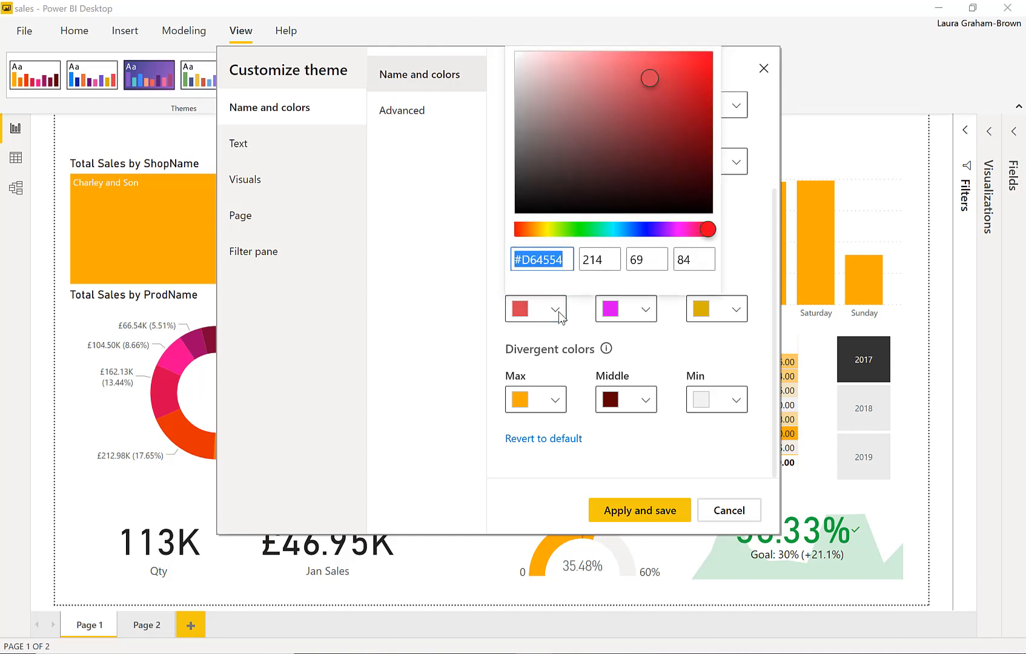
pyautogui.click(640, 229)
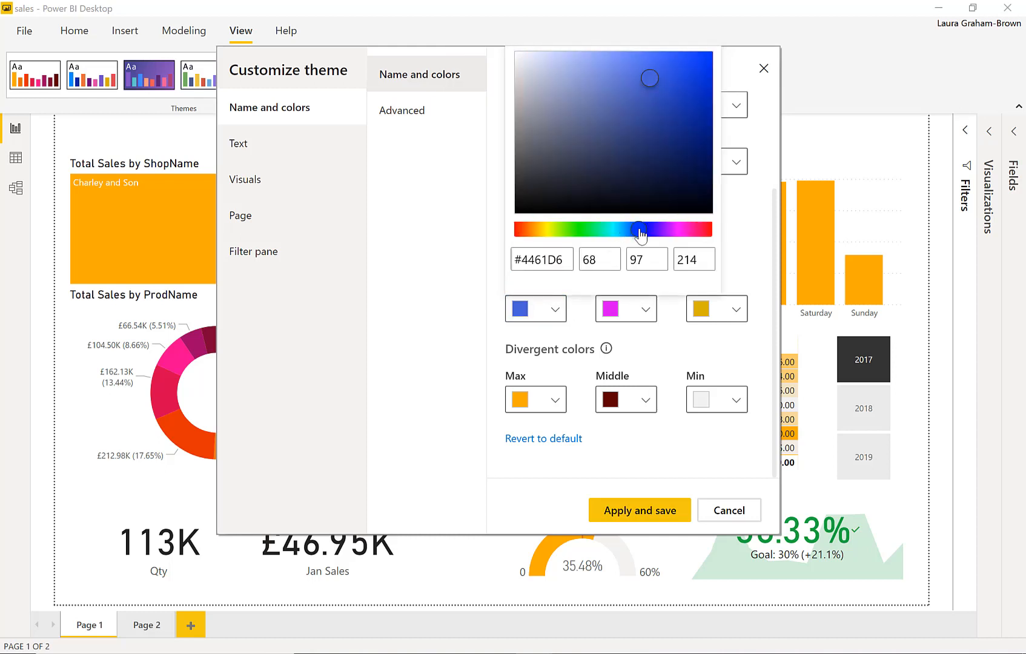
pyautogui.click(707, 137)
pyautogui.click(693, 340)
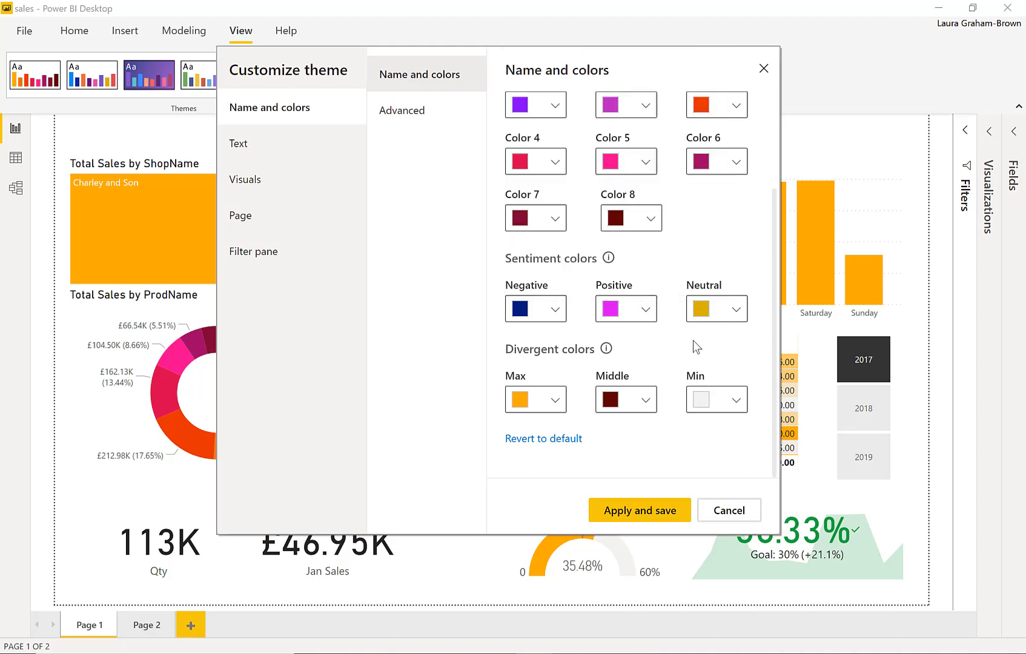
# Change the Neutral sentiment color to a soft violet, #7C48D1.
pyautogui.click(730, 313)
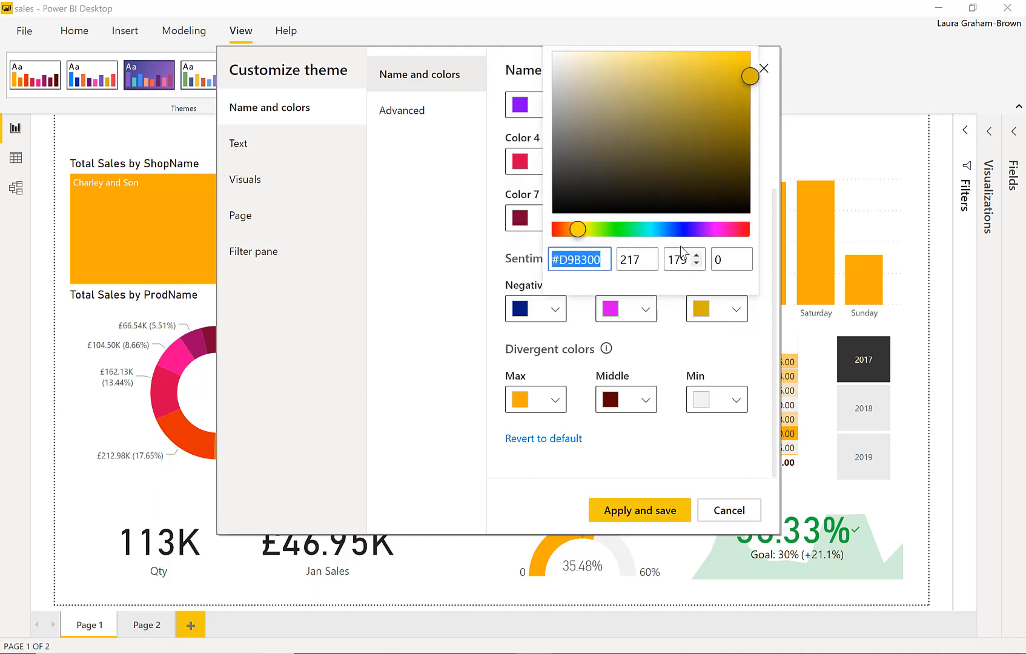
pyautogui.click(697, 230)
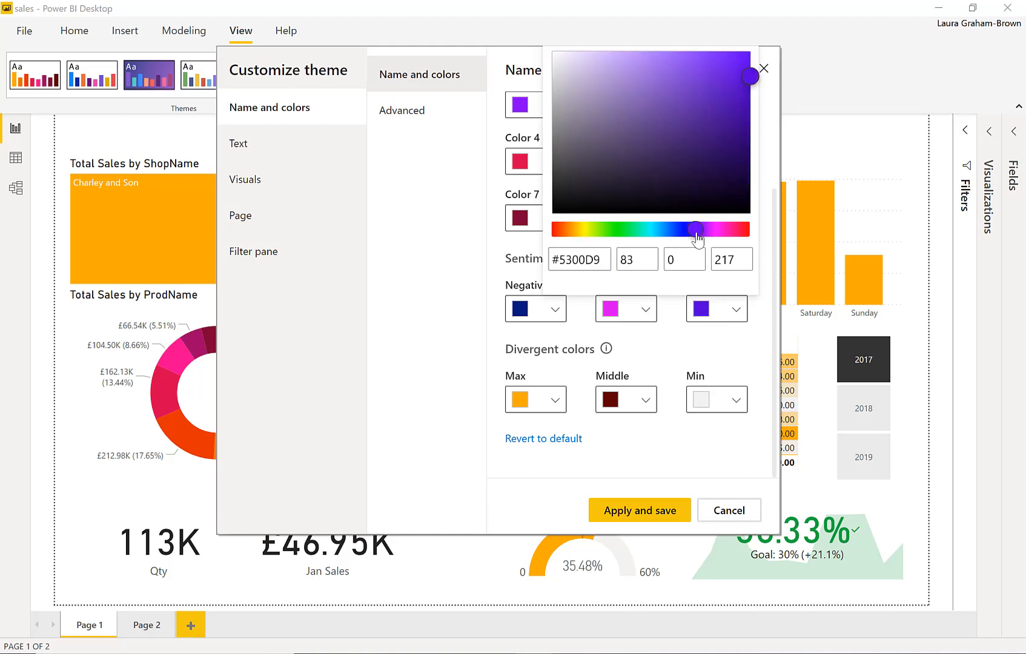
pyautogui.click(664, 114)
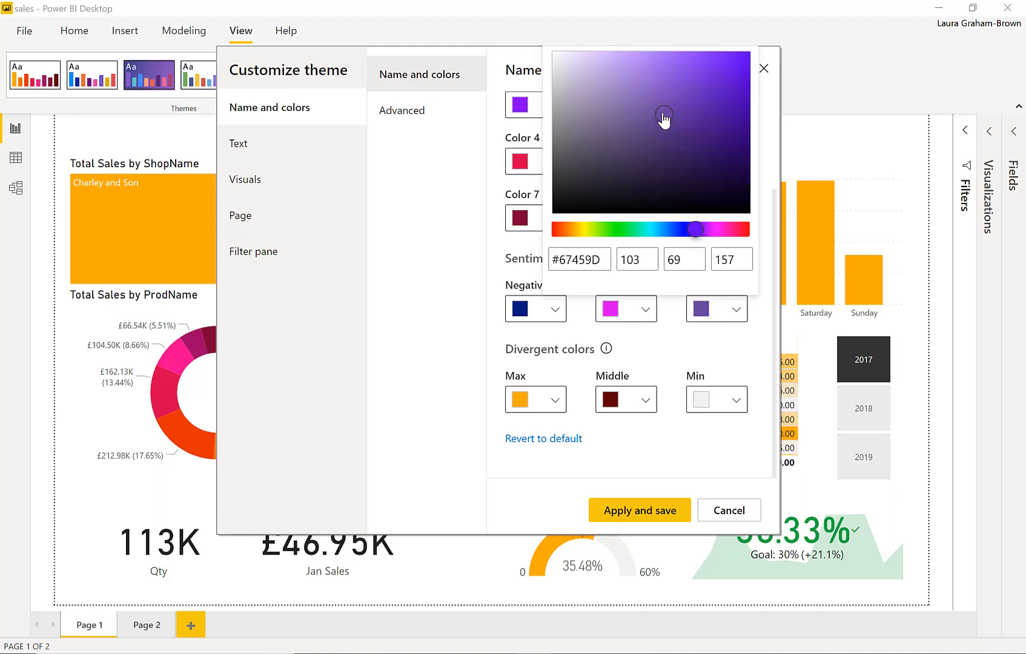
pyautogui.click(683, 80)
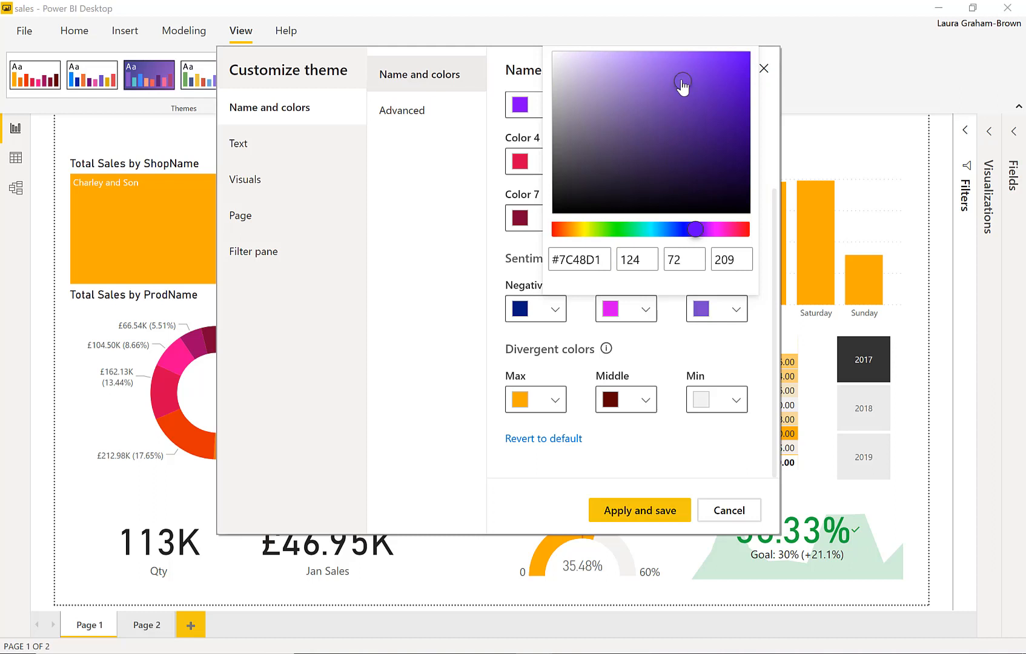
pyautogui.click(677, 355)
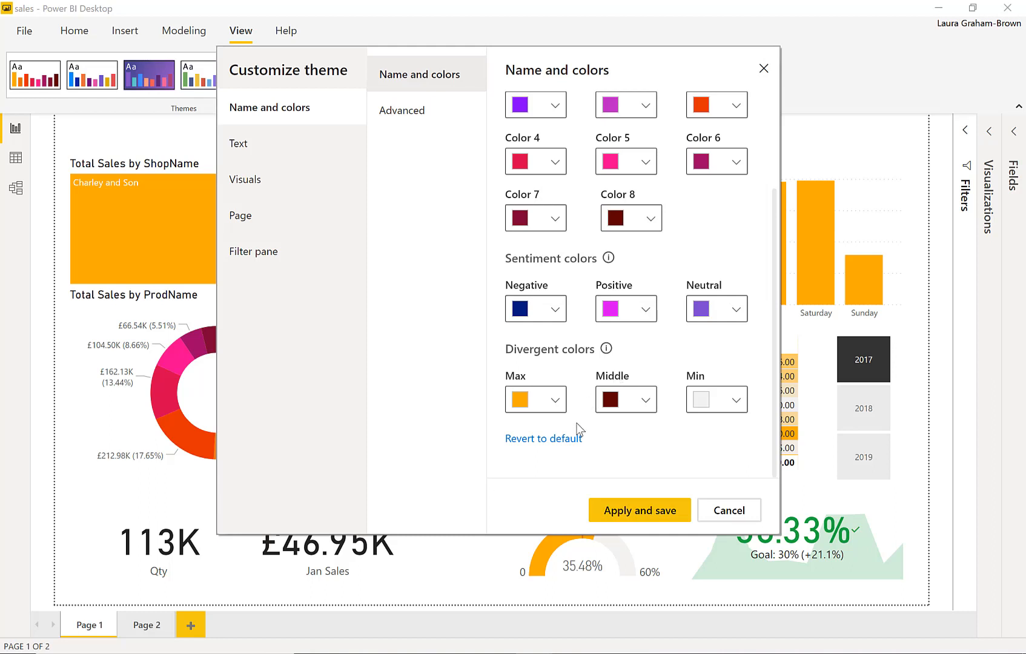
# Set the divergent Max color to red #FF0004.
pyautogui.click(555, 401)
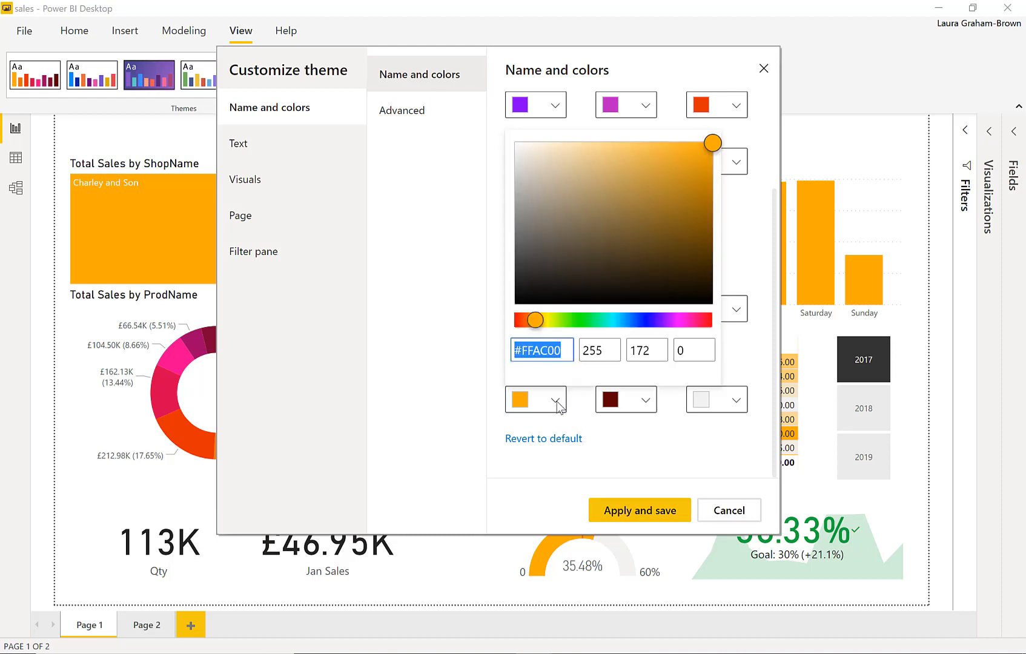
pyautogui.click(679, 321)
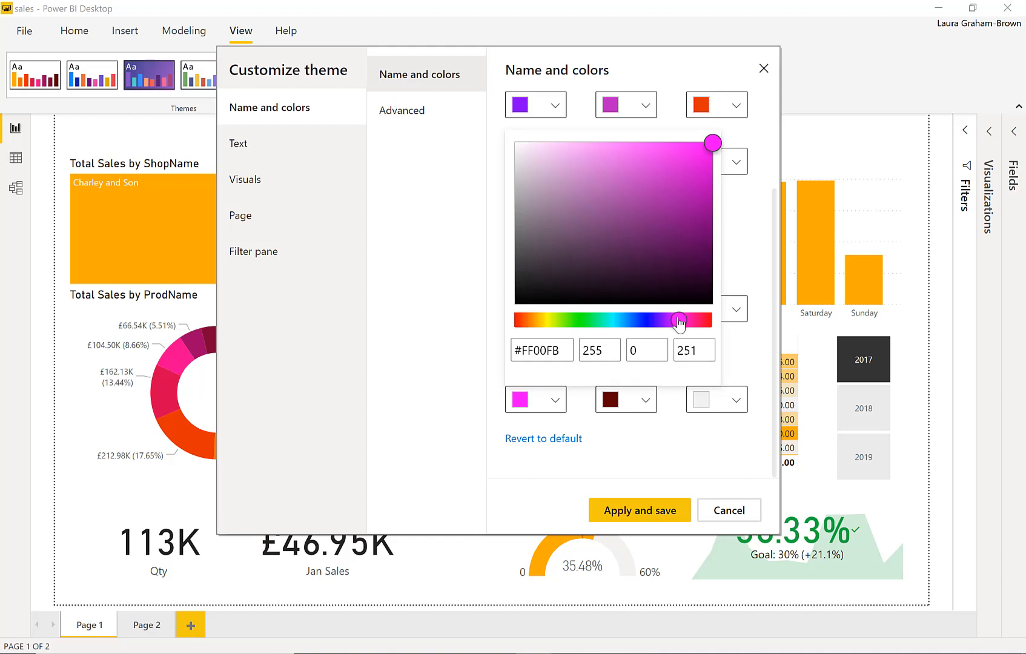
pyautogui.click(711, 322)
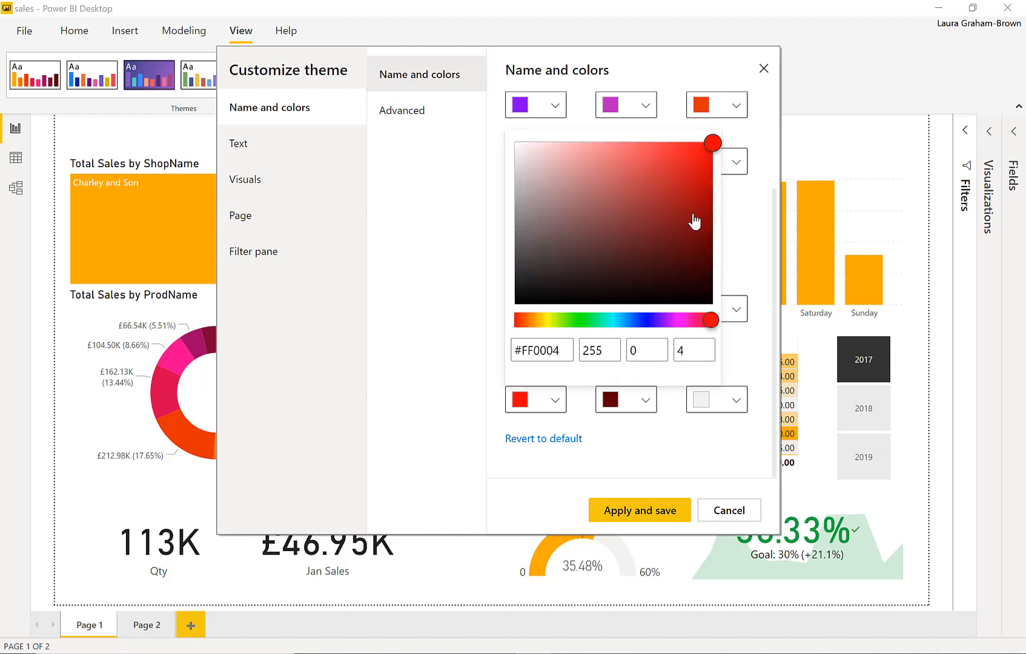
pyautogui.click(678, 424)
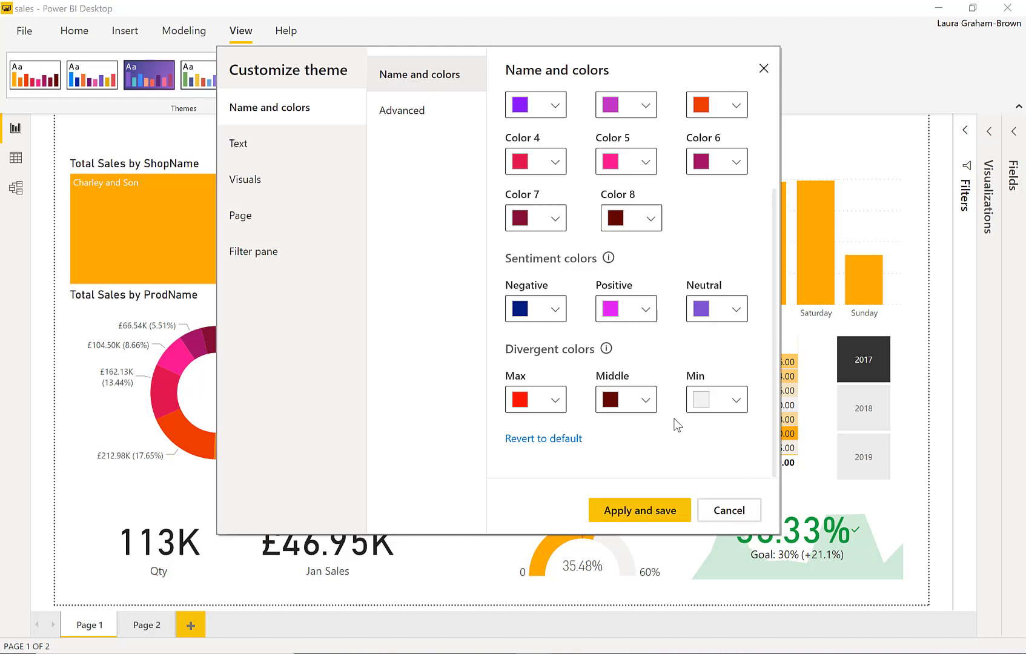
# Set the divergent Min color to near-white #FFFEFE.
pyautogui.click(729, 403)
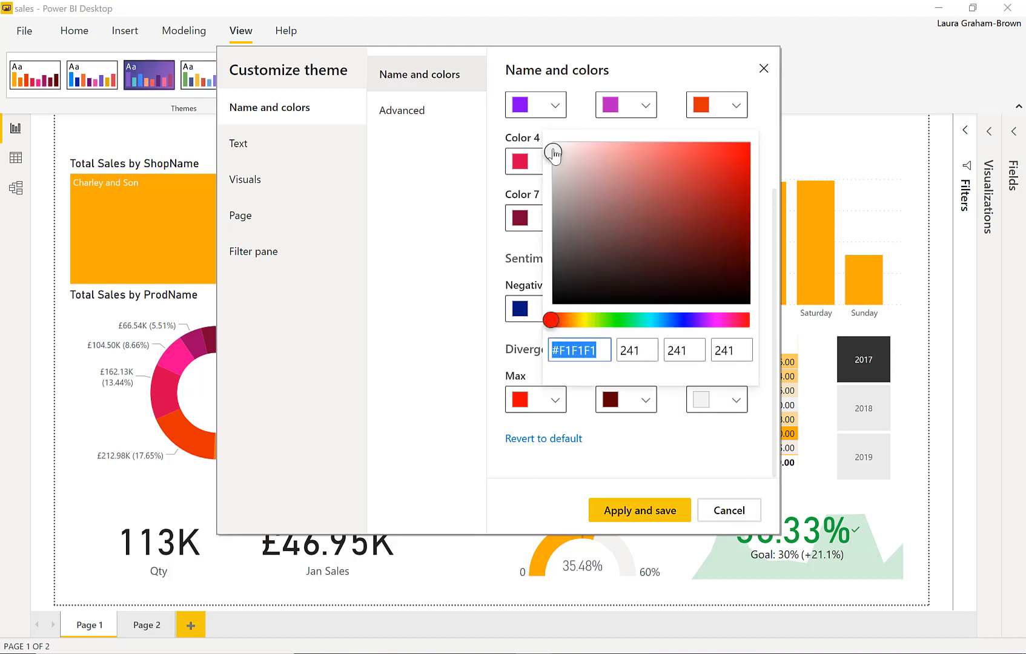
pyautogui.moveTo(555, 154)
pyautogui.mouseDown()
pyautogui.moveTo(572, 149)
pyautogui.moveTo(555, 146)
pyautogui.mouseUp()
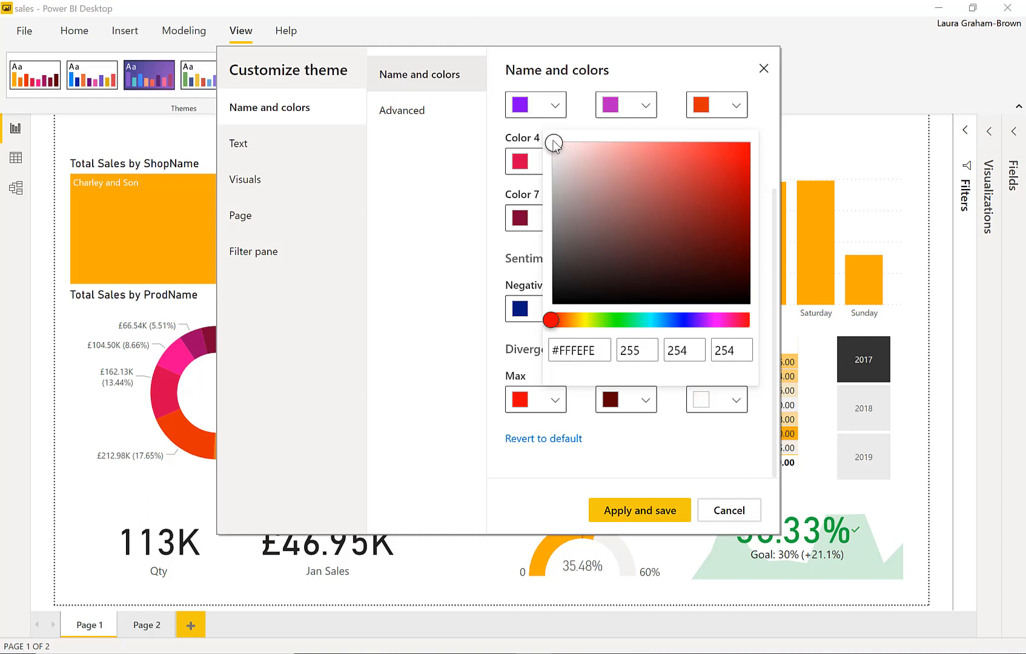
pyautogui.click(667, 437)
# Set the divergent Middle color to light red #EE7072 and apply the customized theme to the report.
pyautogui.click(646, 401)
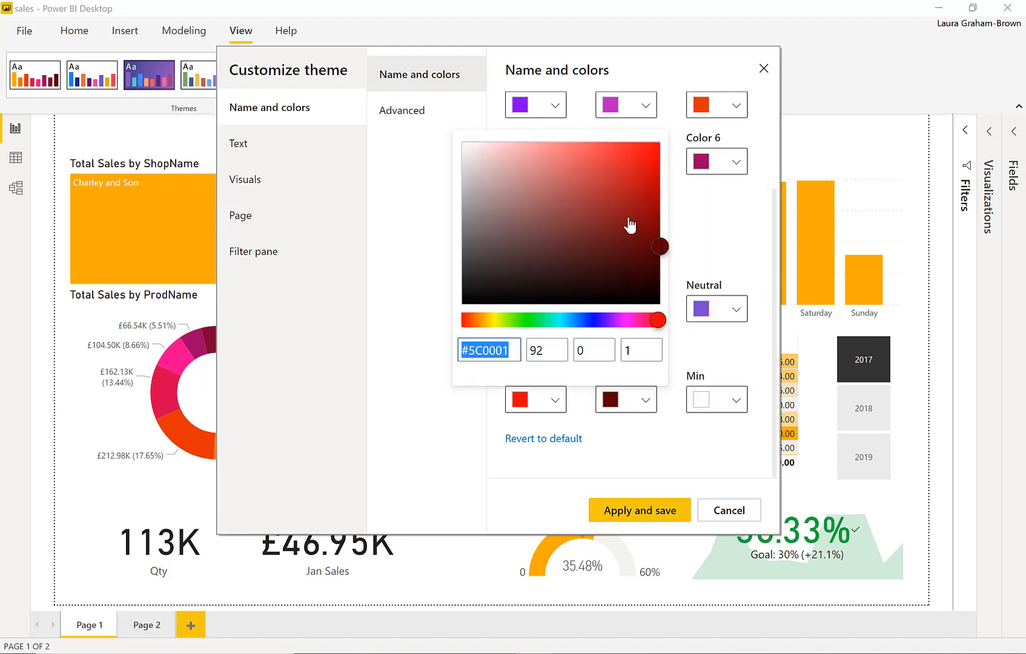
pyautogui.click(566, 154)
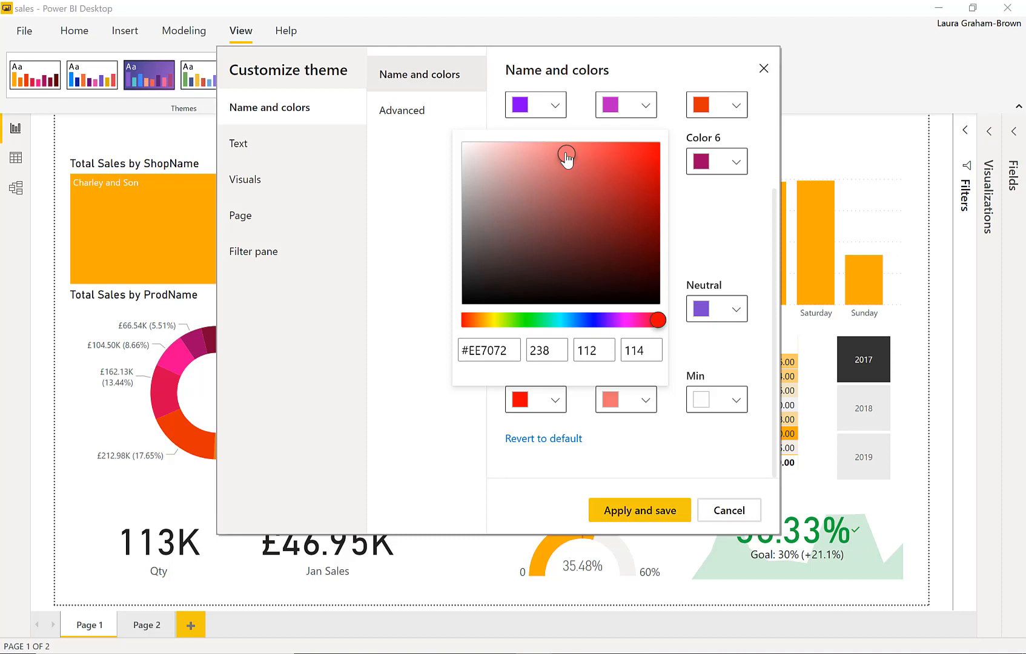
pyautogui.click(634, 436)
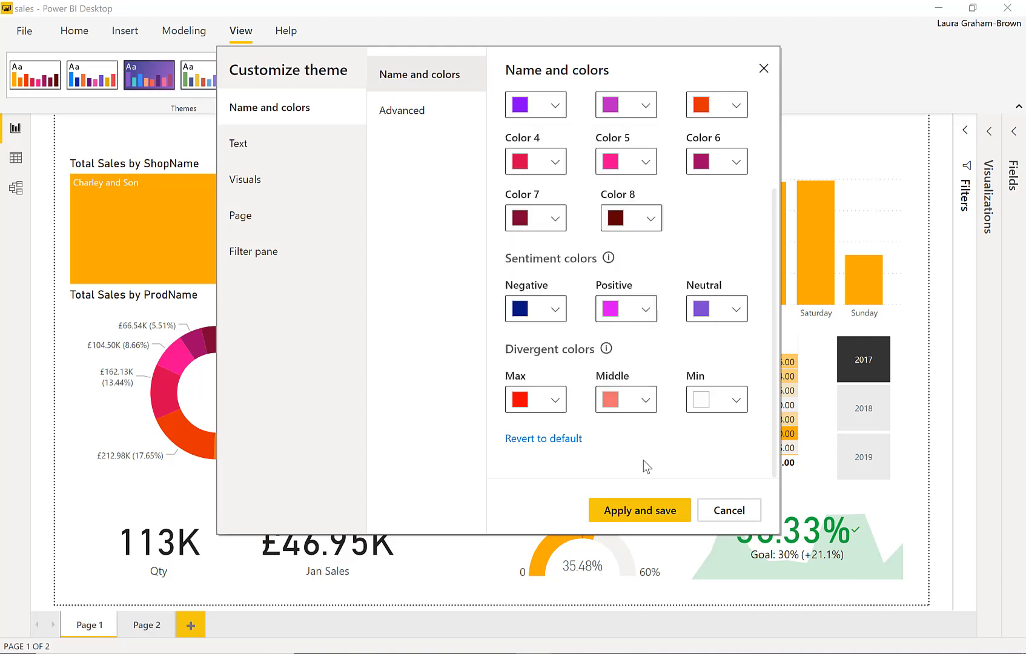
pyautogui.click(643, 515)
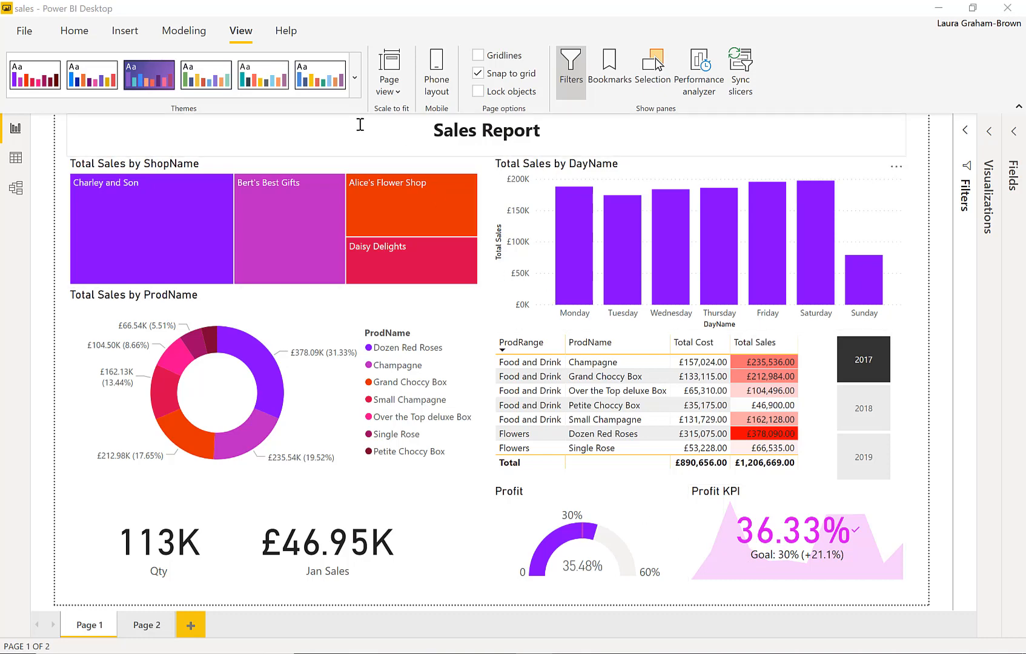
# Reopen the current theme's customization and set the advanced First-level elements color to bright blue #122CF1.
pyautogui.click(353, 89)
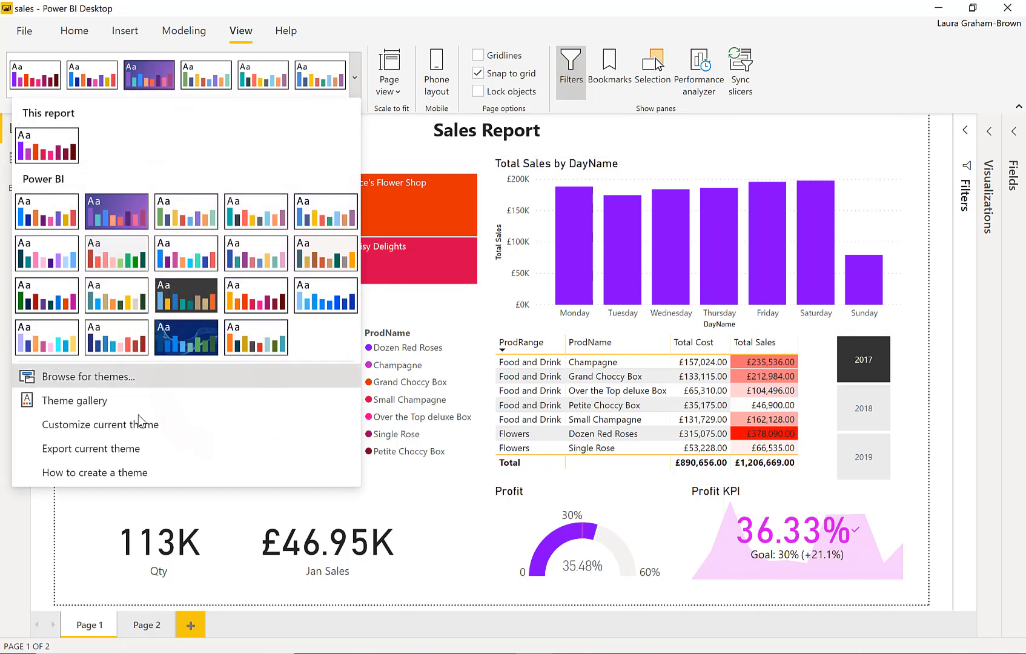
pyautogui.click(121, 431)
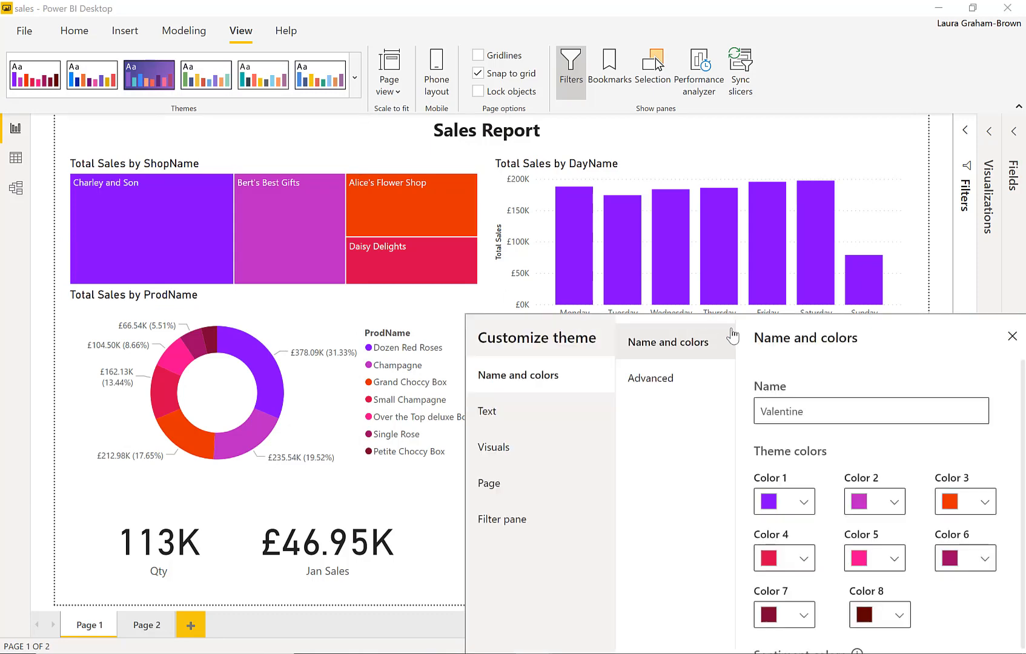
pyautogui.moveTo(807, 322); pyautogui.dragTo(556, 131)
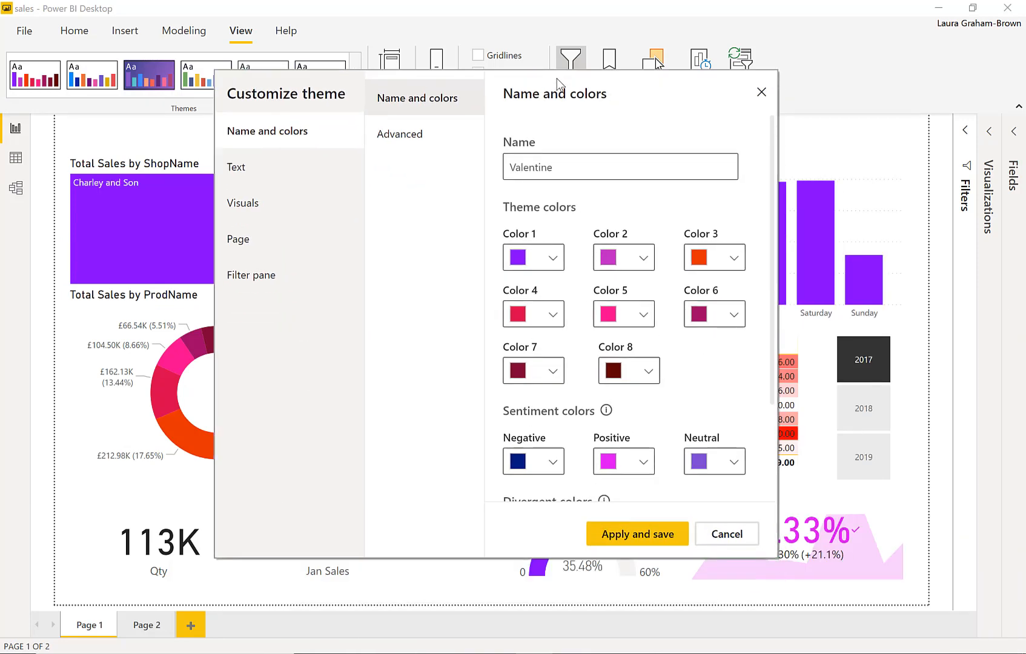
pyautogui.click(413, 140)
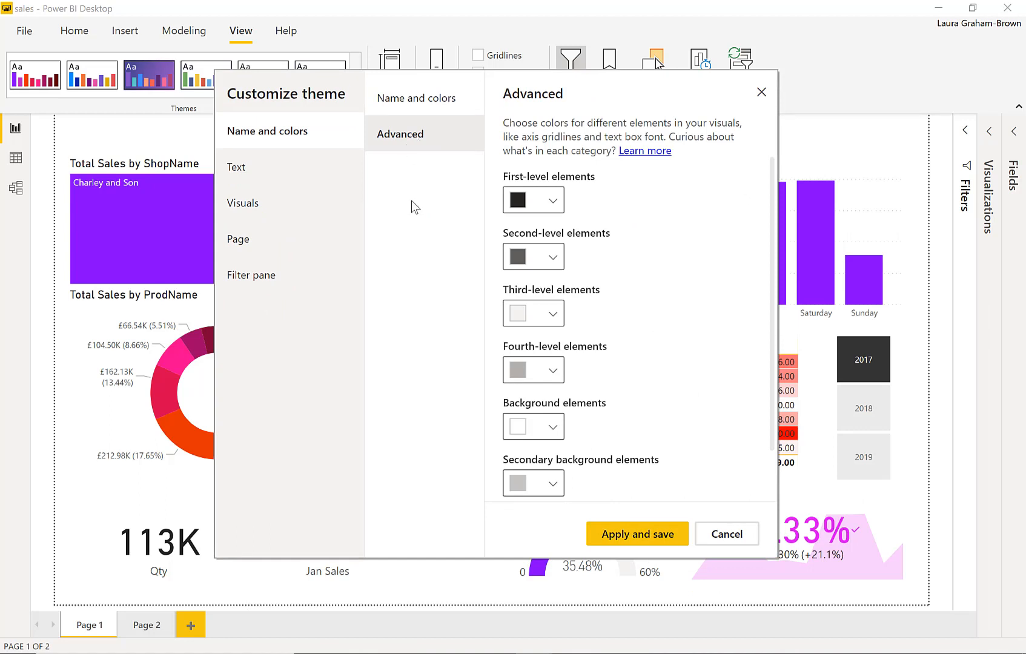
pyautogui.click(554, 202)
pyautogui.click(641, 406)
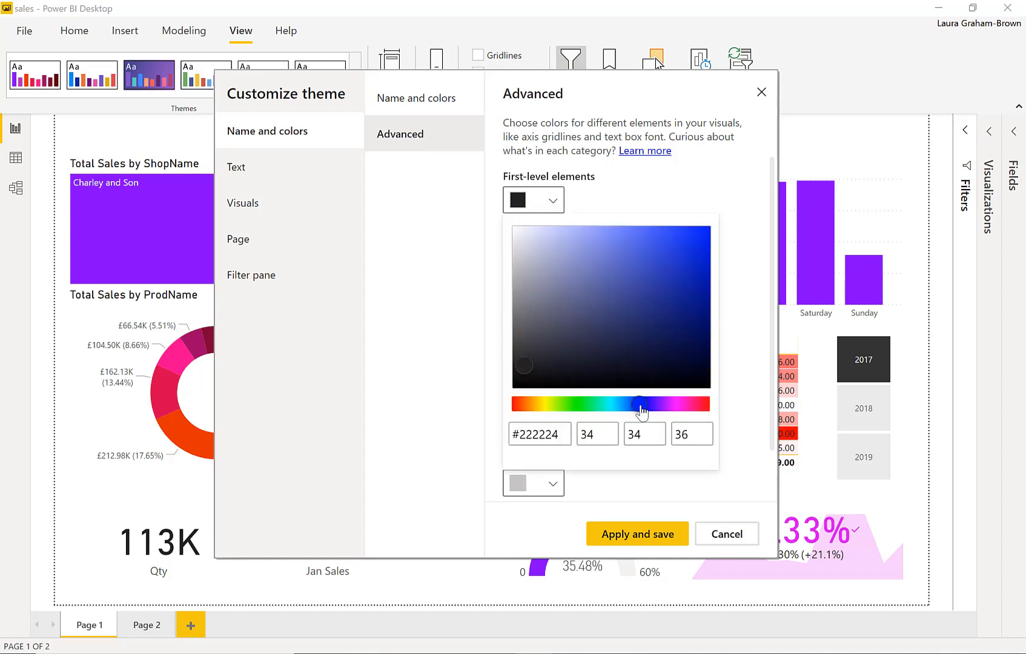
pyautogui.click(695, 238)
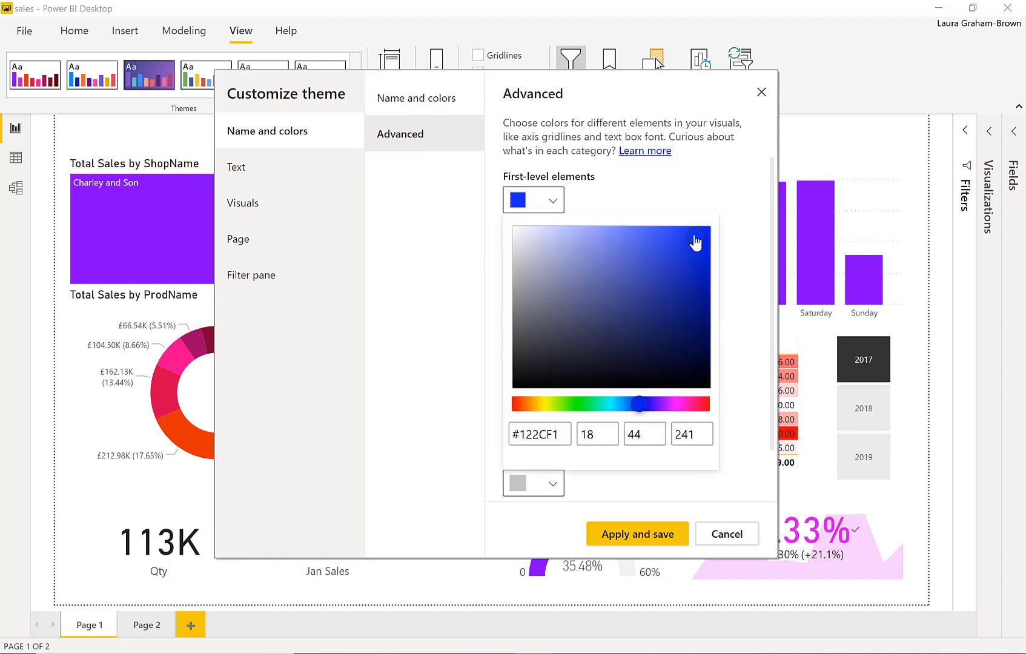
pyautogui.click(738, 397)
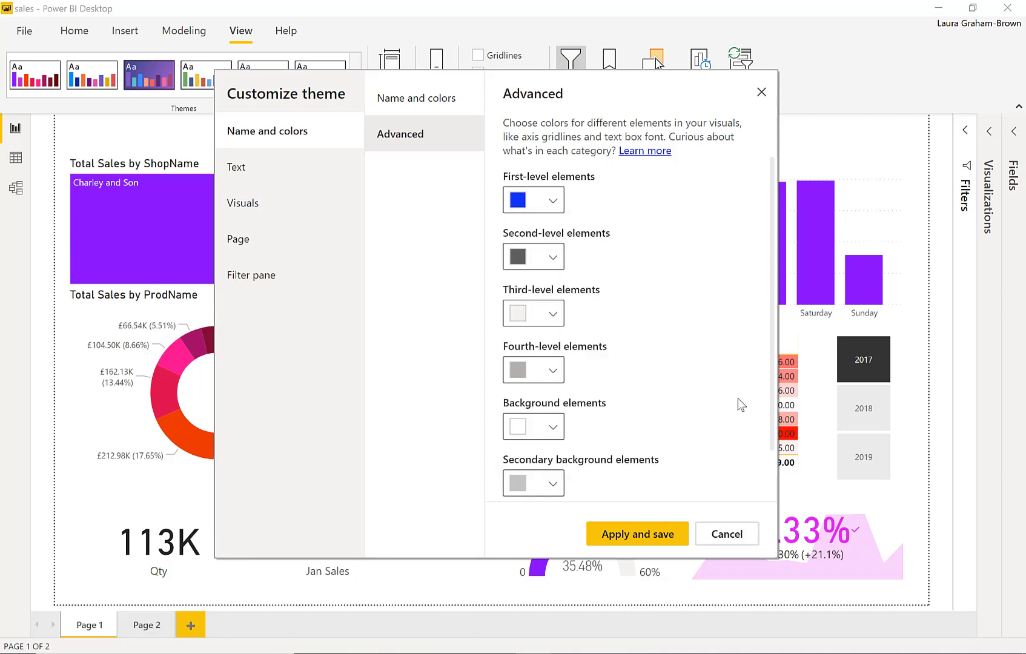
# Set the Second-level elements color to cyan #07F5F5 and apply the advanced colors to the report.
pyautogui.click(552, 258)
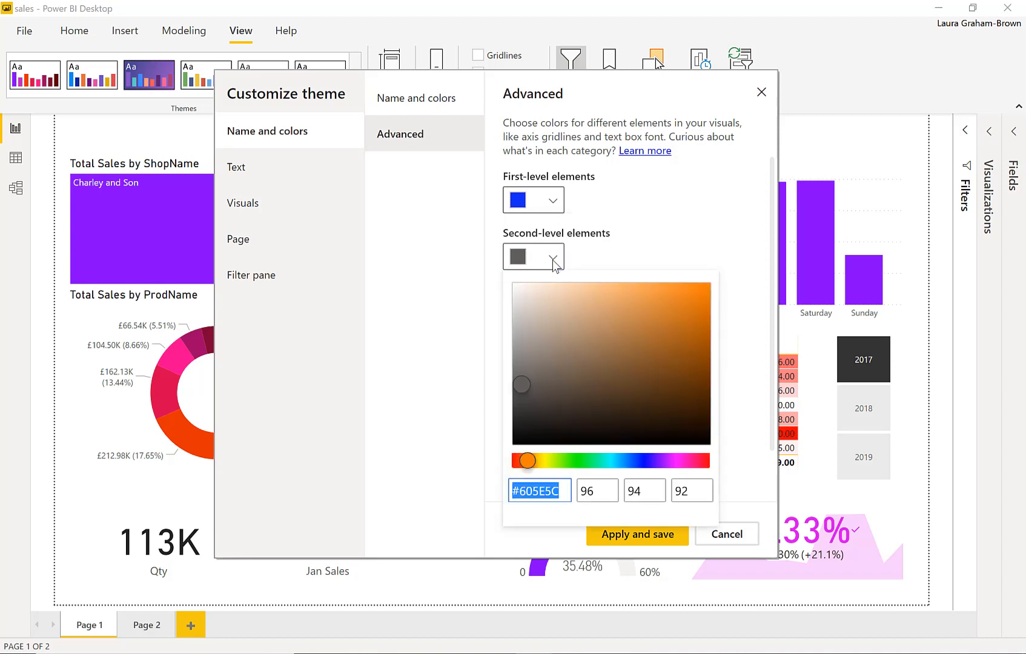
pyautogui.click(610, 463)
pyautogui.click(705, 292)
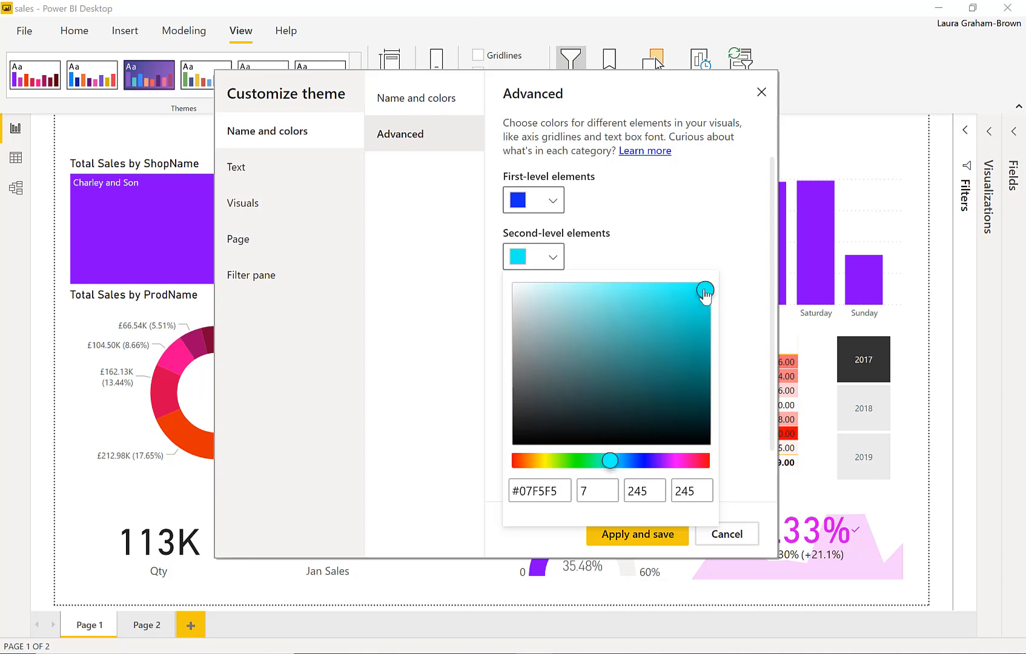
pyautogui.click(747, 400)
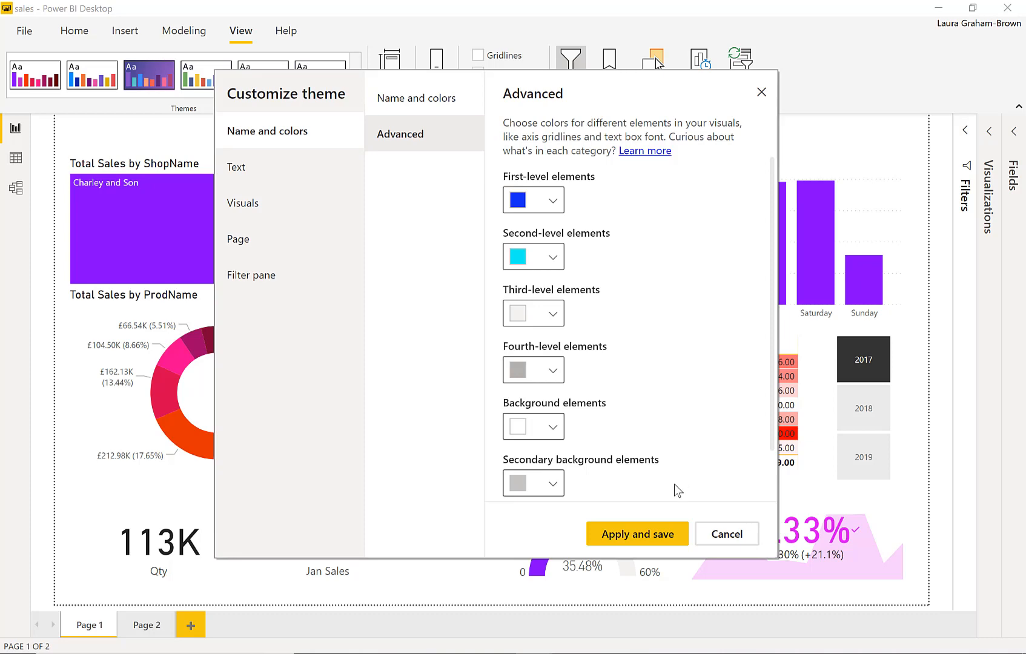
pyautogui.click(636, 535)
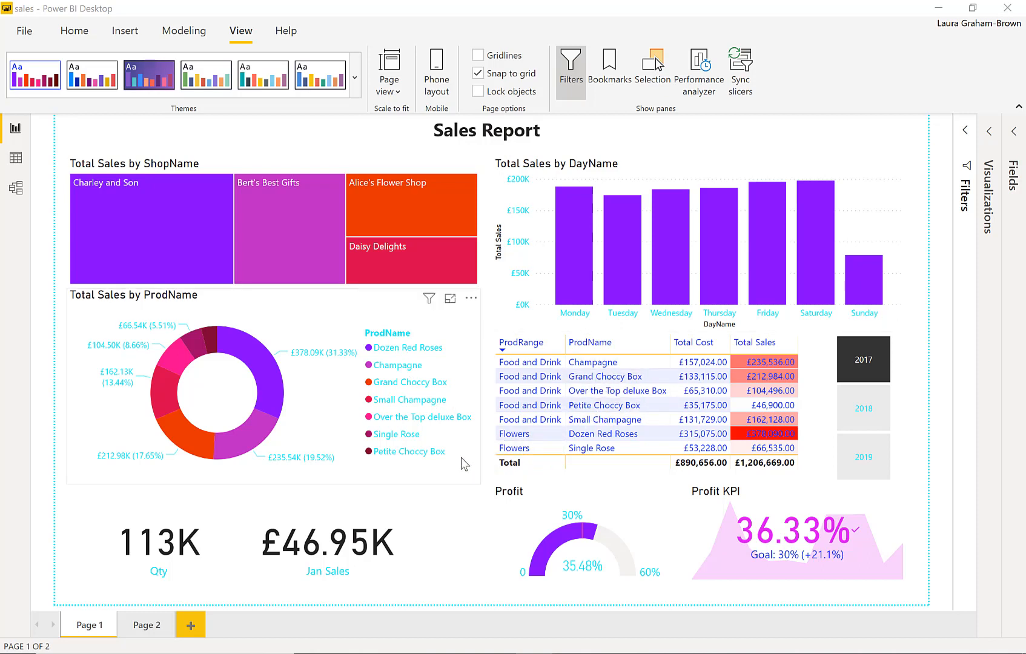
# Customize the current theme again, changing the advanced Second-level elements color to softer blue #5A67F7, and save the theme.
pyautogui.click(356, 90)
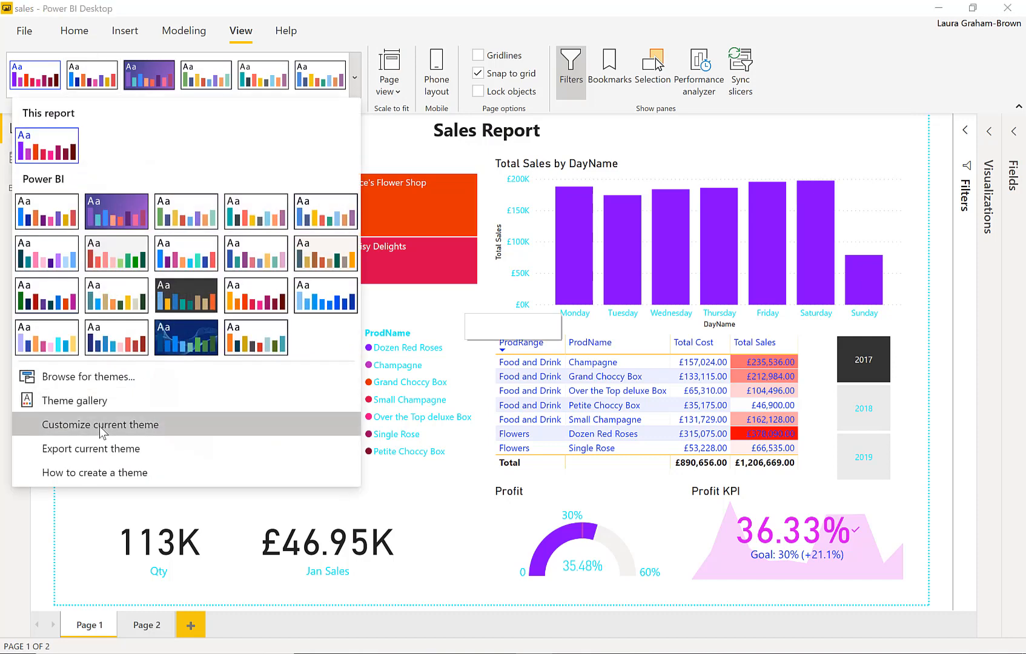
pyautogui.click(99, 427)
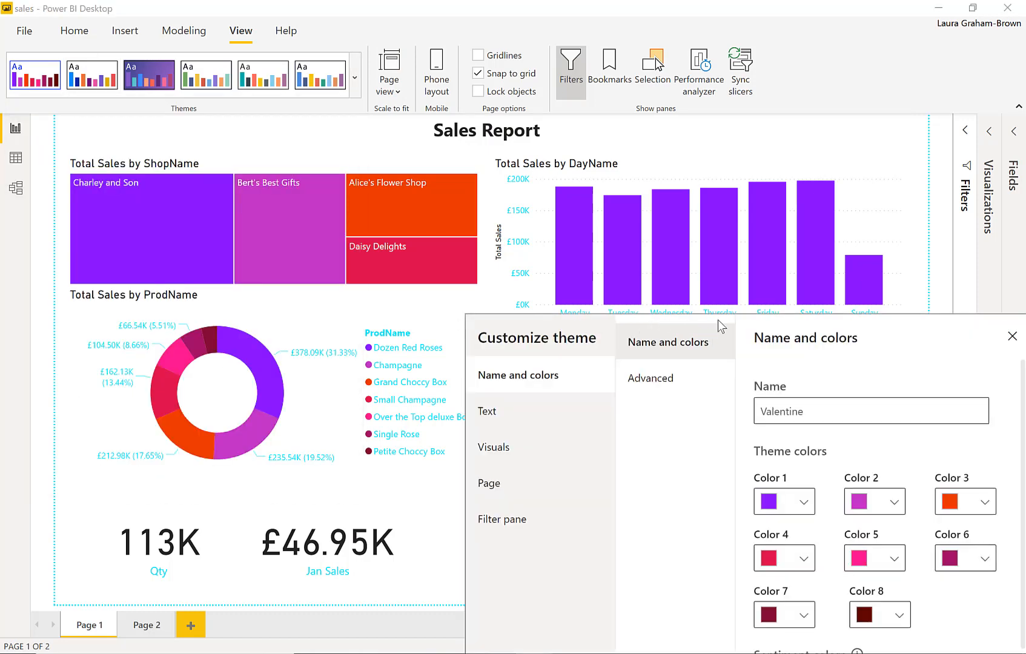
pyautogui.moveTo(717, 320); pyautogui.dragTo(441, 79)
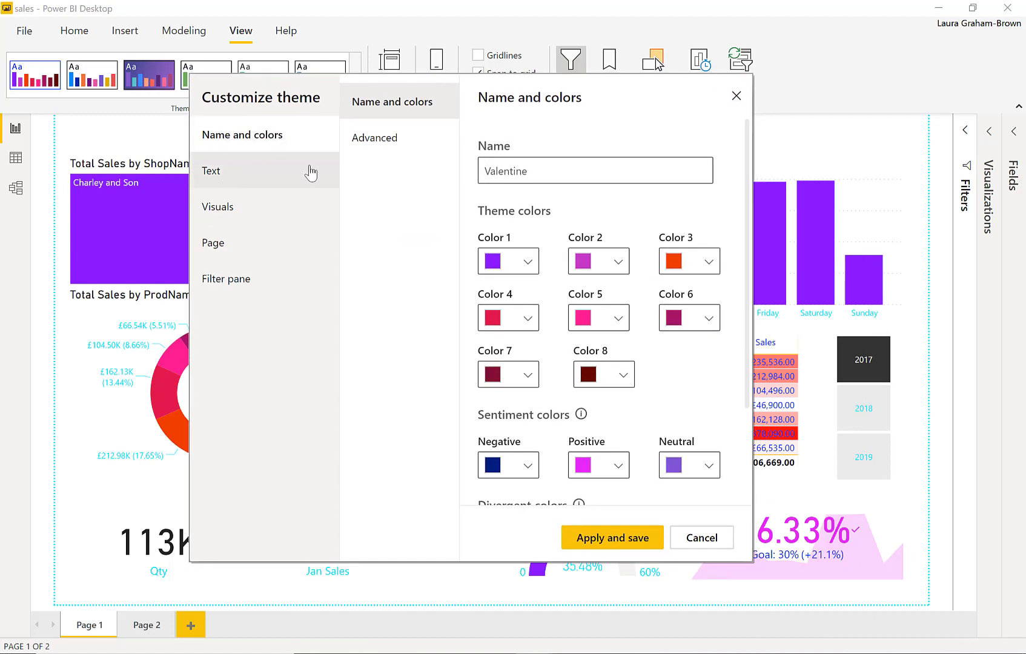
pyautogui.click(389, 148)
pyautogui.click(529, 263)
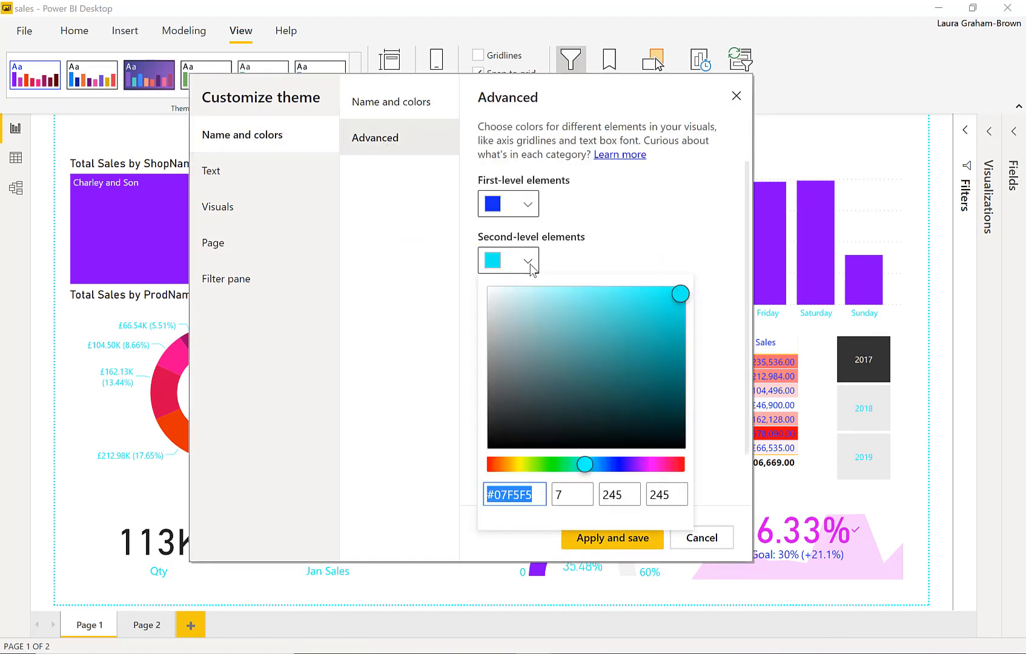
pyautogui.click(616, 465)
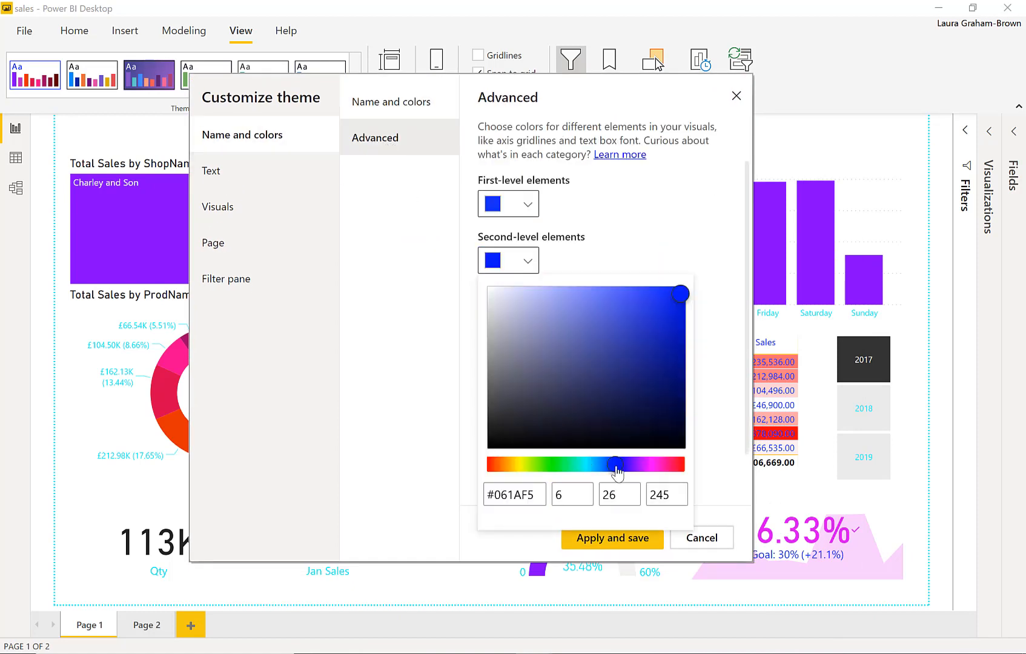
pyautogui.click(613, 295)
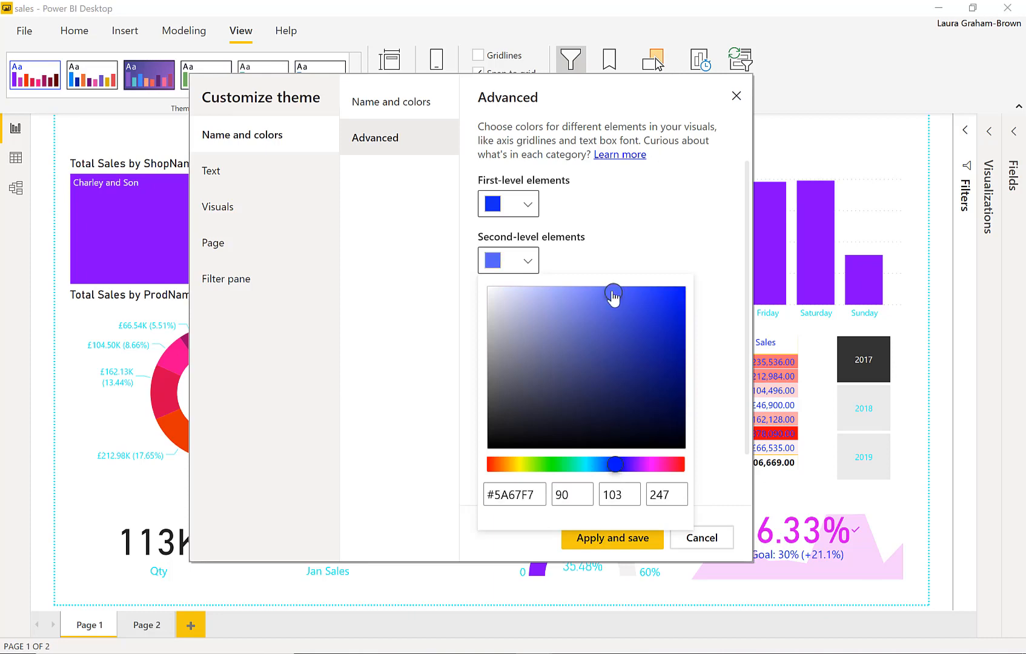
pyautogui.click(673, 245)
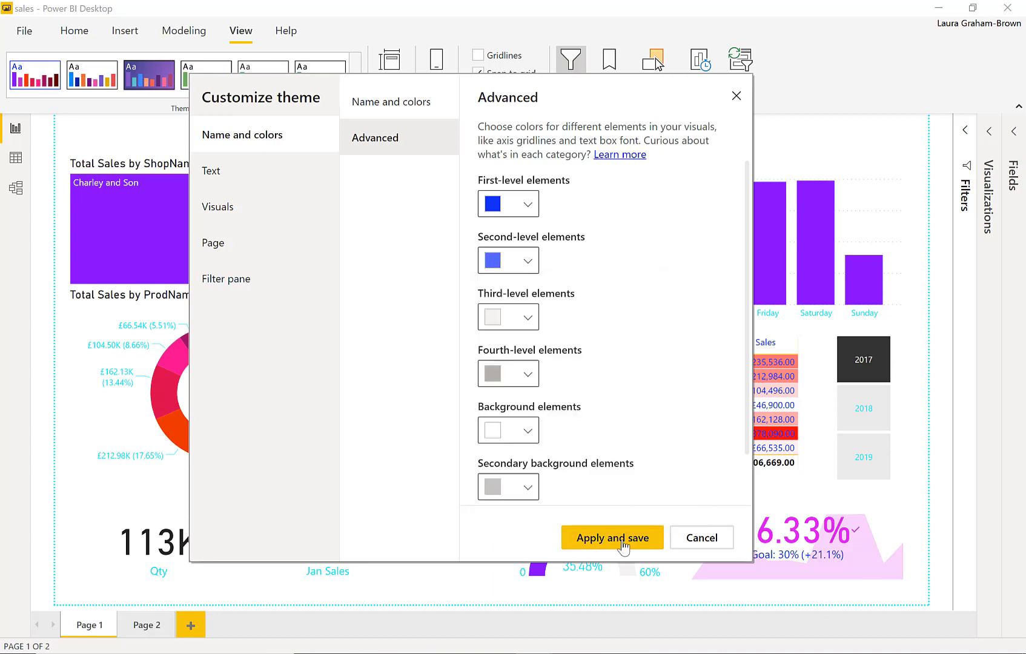
pyautogui.click(615, 538)
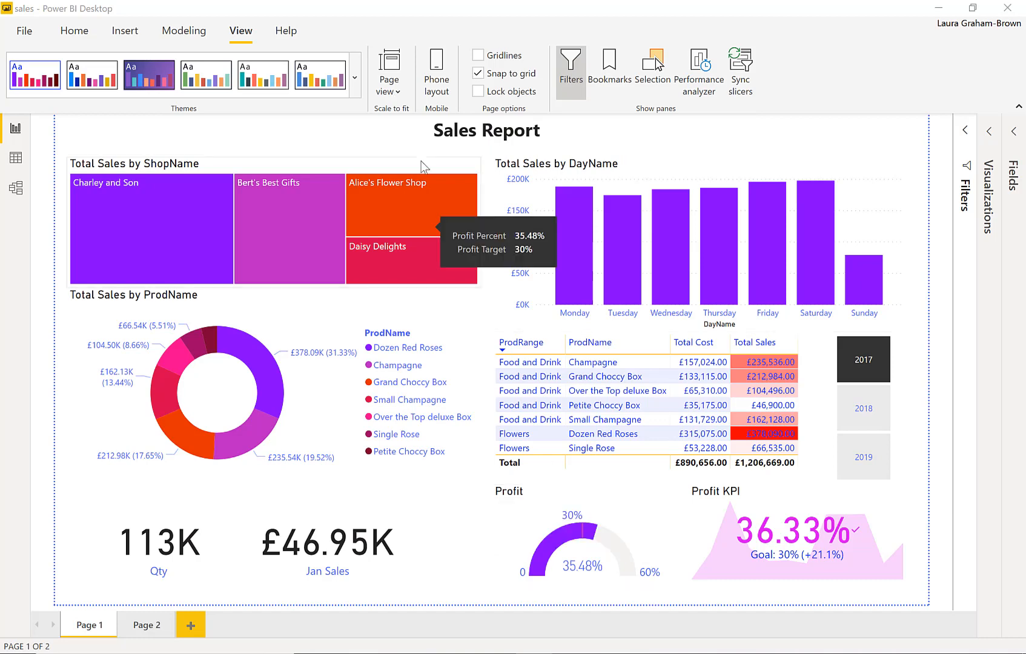
# Export the current theme as a JSON file named Valentines in the PowerBI Days Belgium folder.
pyautogui.click(356, 86)
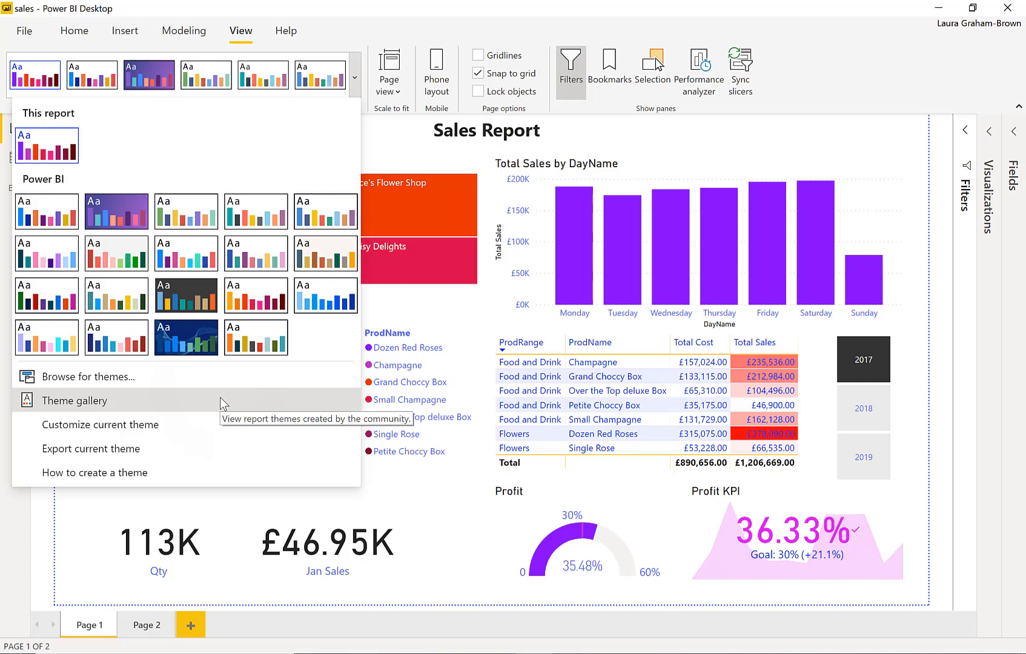
pyautogui.click(147, 448)
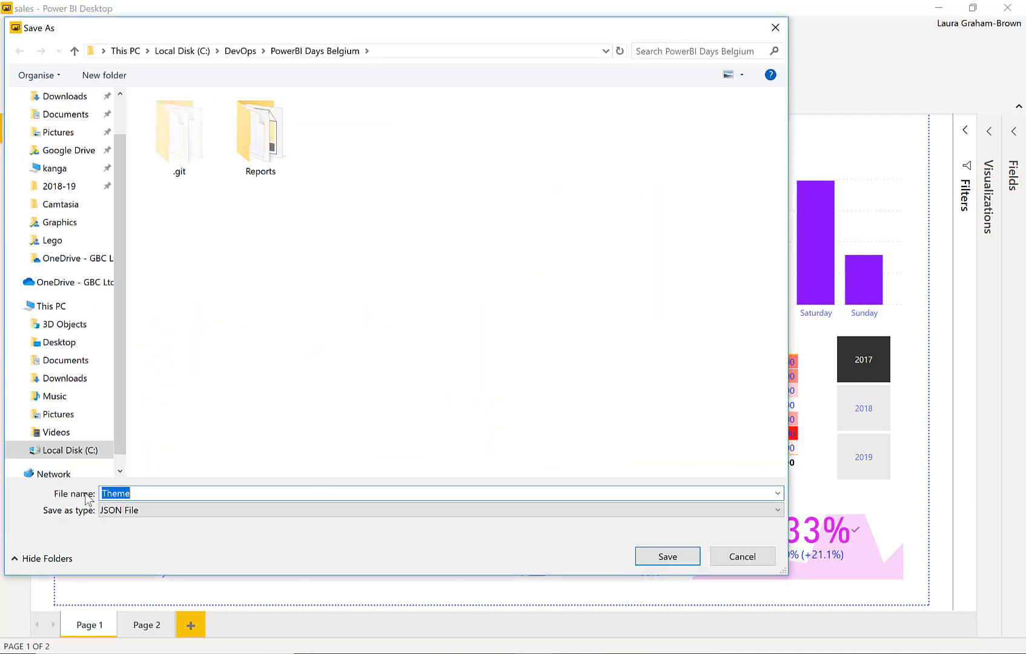
pyautogui.write('Valentines')
pyautogui.click(659, 557)
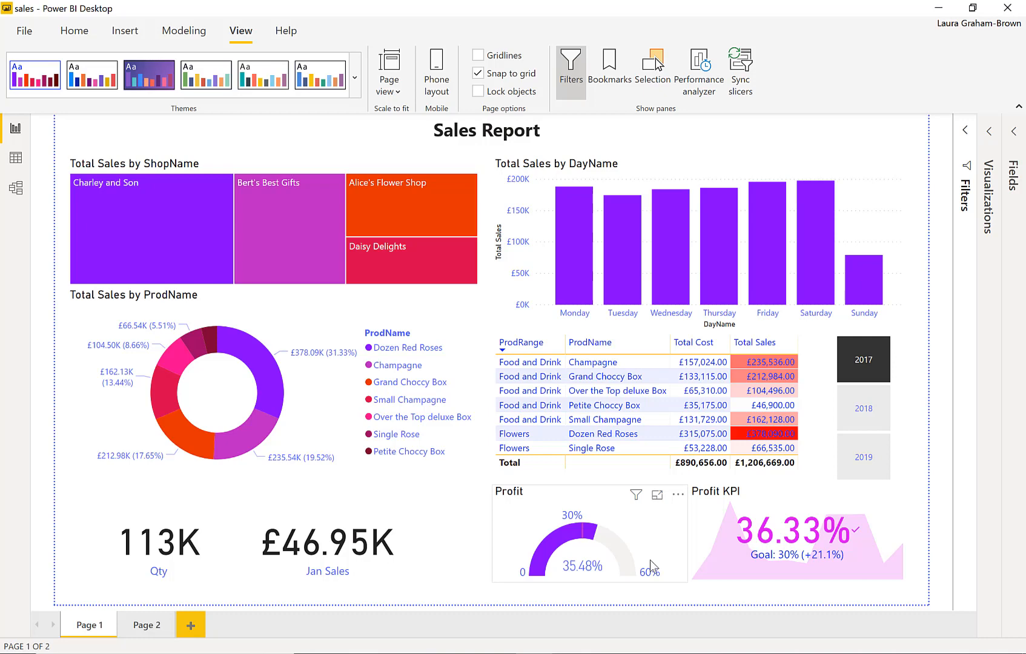
# Customize the current theme's general text by setting its font family to Arial.
pyautogui.click(356, 85)
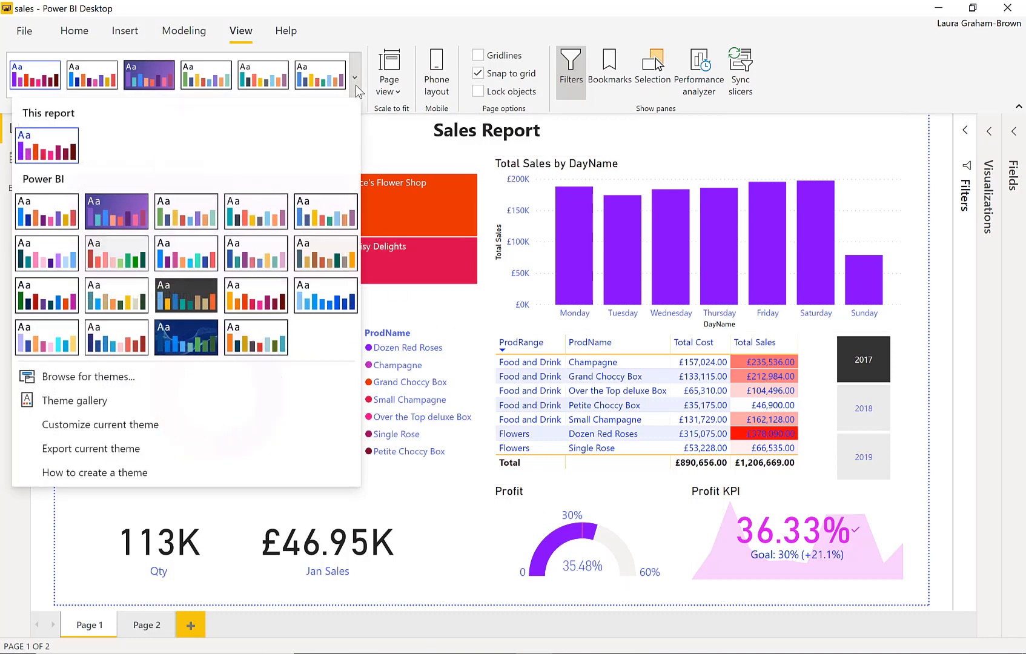
pyautogui.click(101, 435)
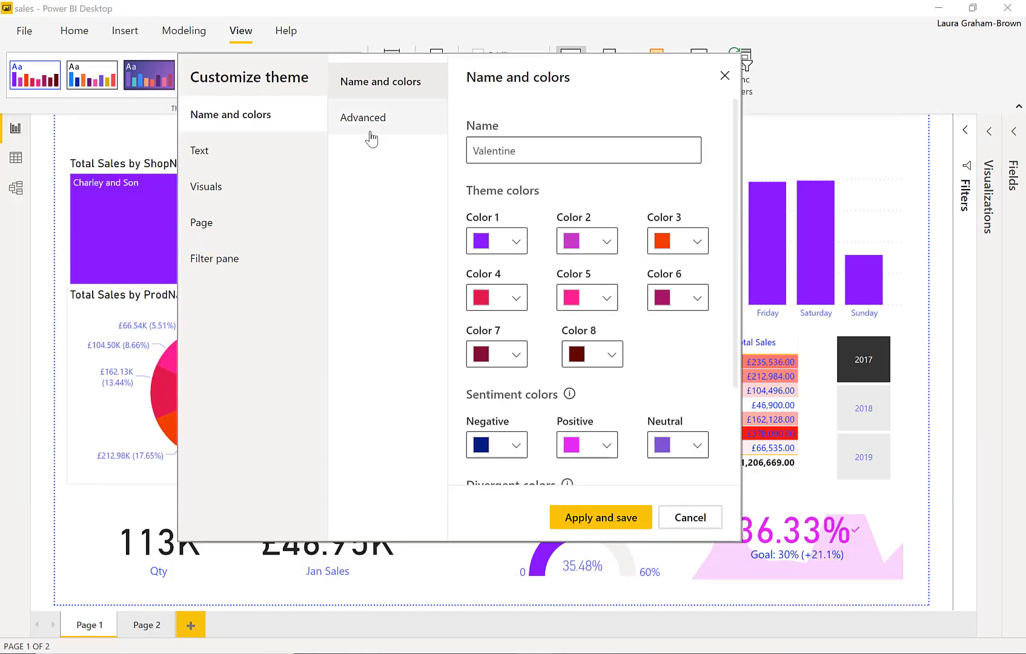
pyautogui.click(227, 160)
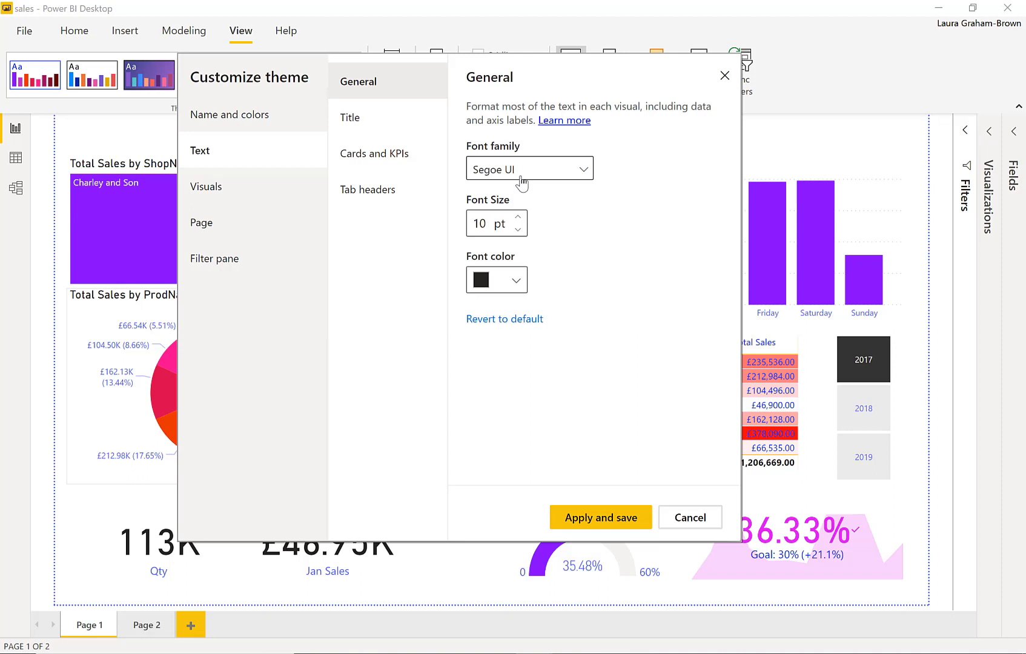
pyautogui.click(550, 181)
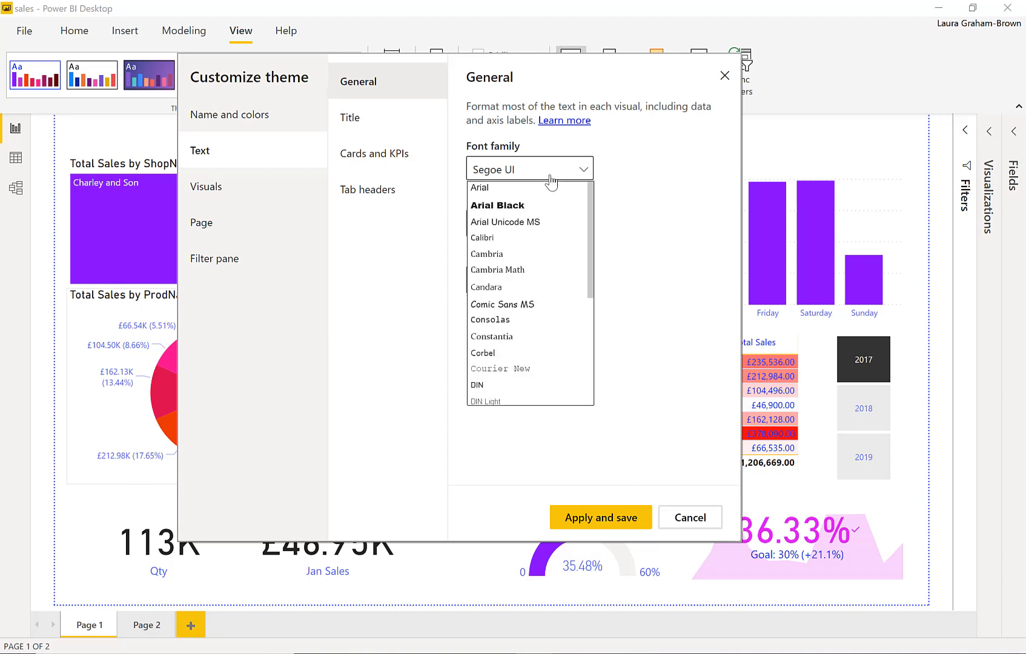
pyautogui.click(516, 192)
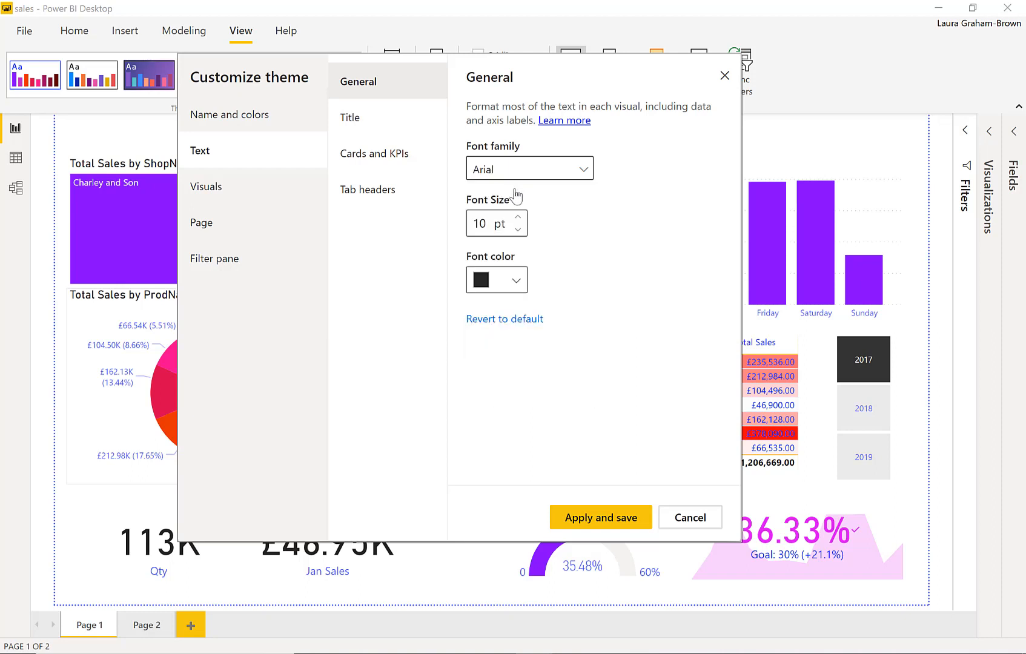
# Set the theme's title text to the Arial Black font with violet font color #710BF7.
pyautogui.click(373, 124)
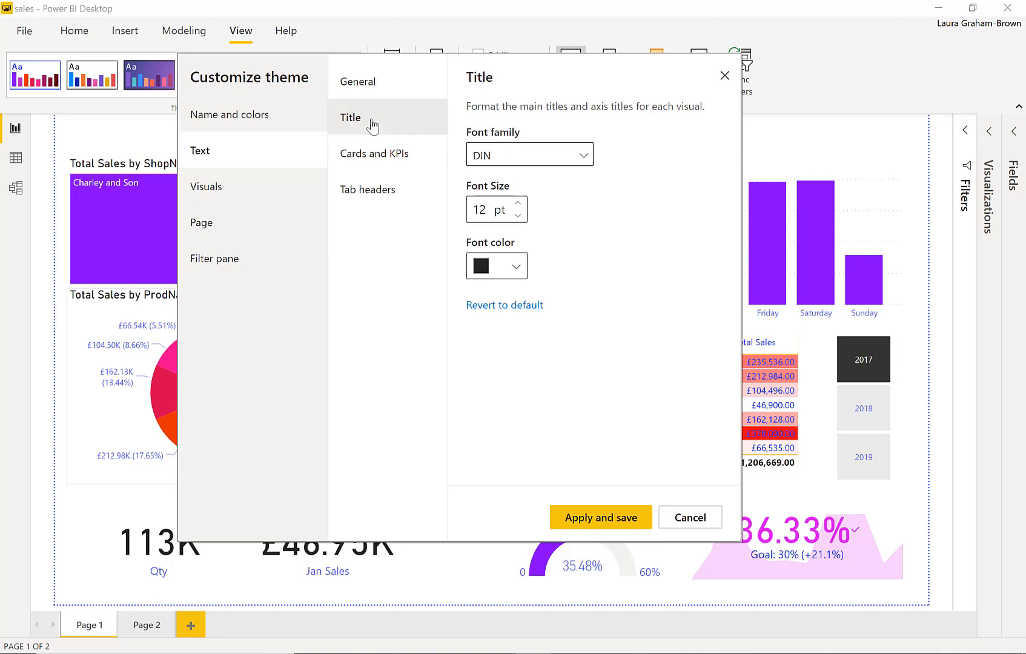
pyautogui.click(554, 158)
pyautogui.click(522, 193)
pyautogui.click(516, 268)
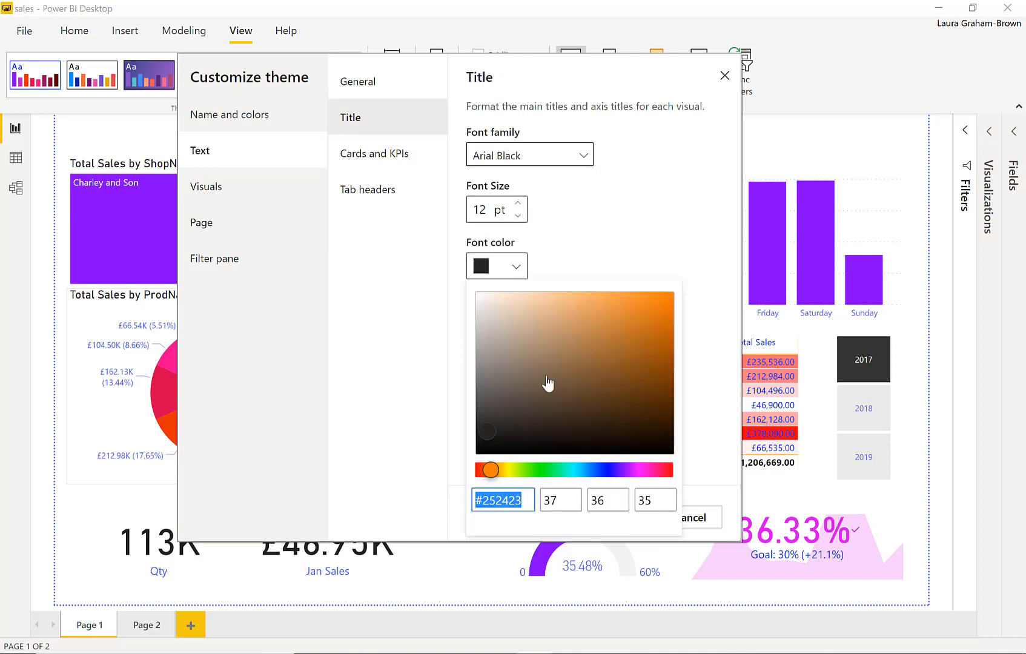
pyautogui.click(622, 473)
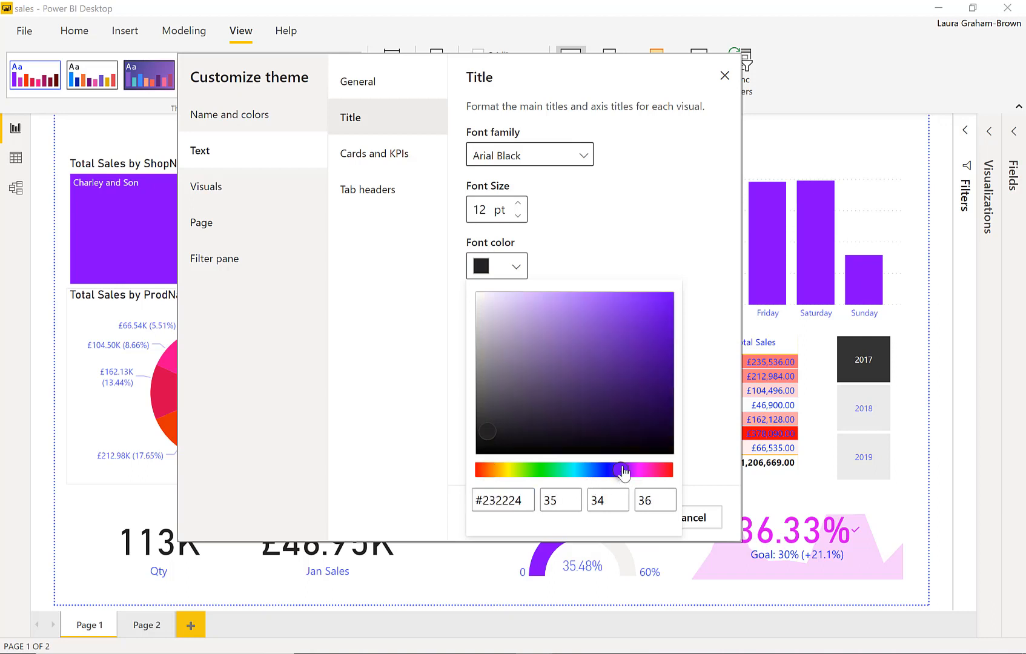
pyautogui.click(664, 299)
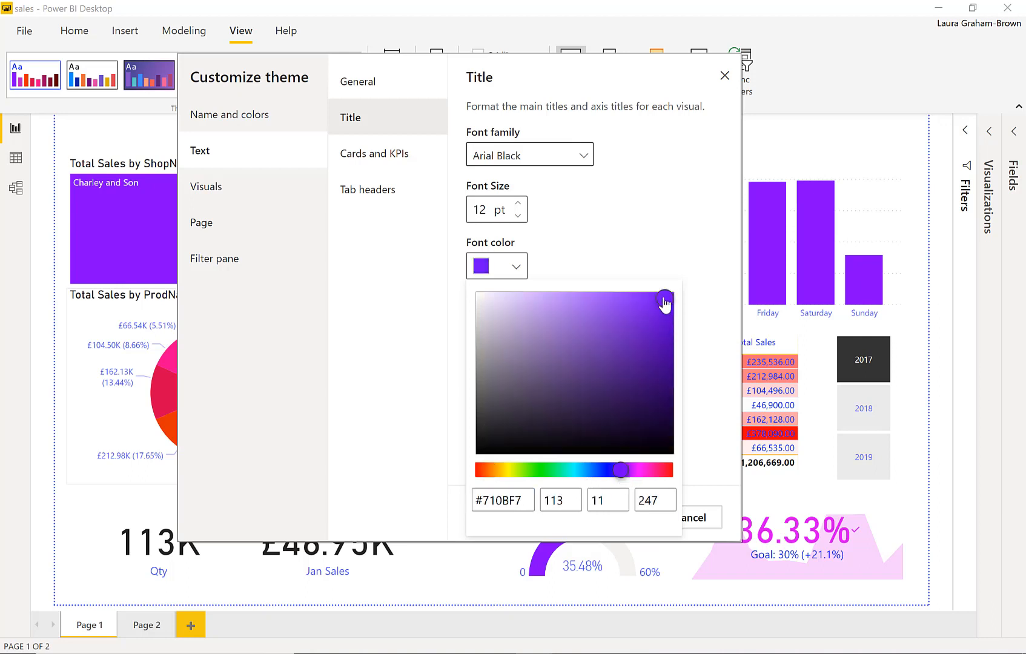
# Increase the theme's title font size to 14 pt.
pyautogui.click(519, 206)
pyautogui.click(519, 206)
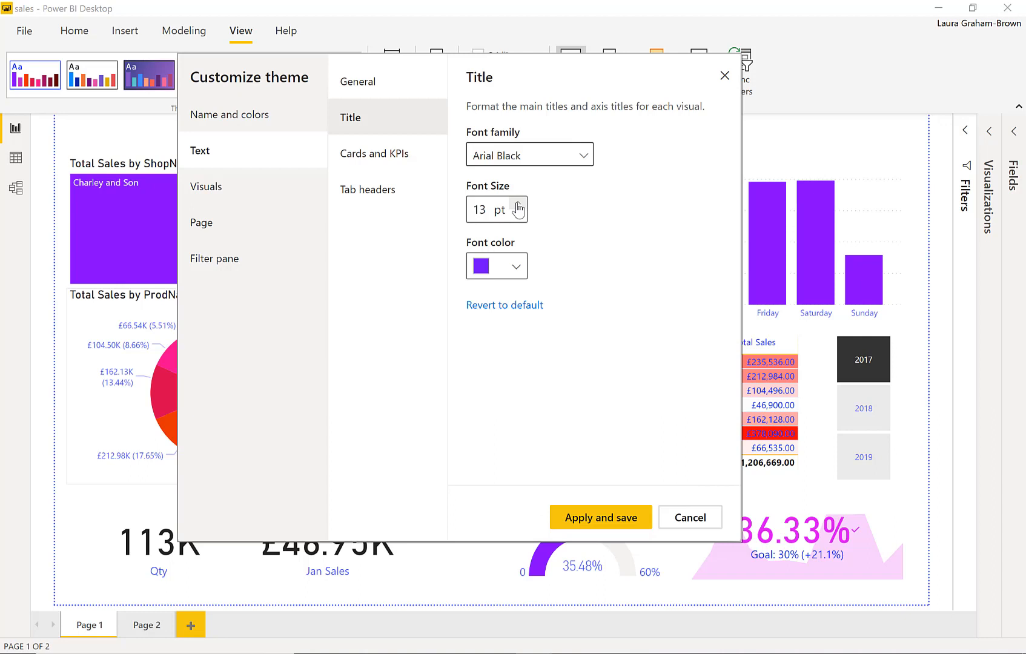
pyautogui.click(520, 206)
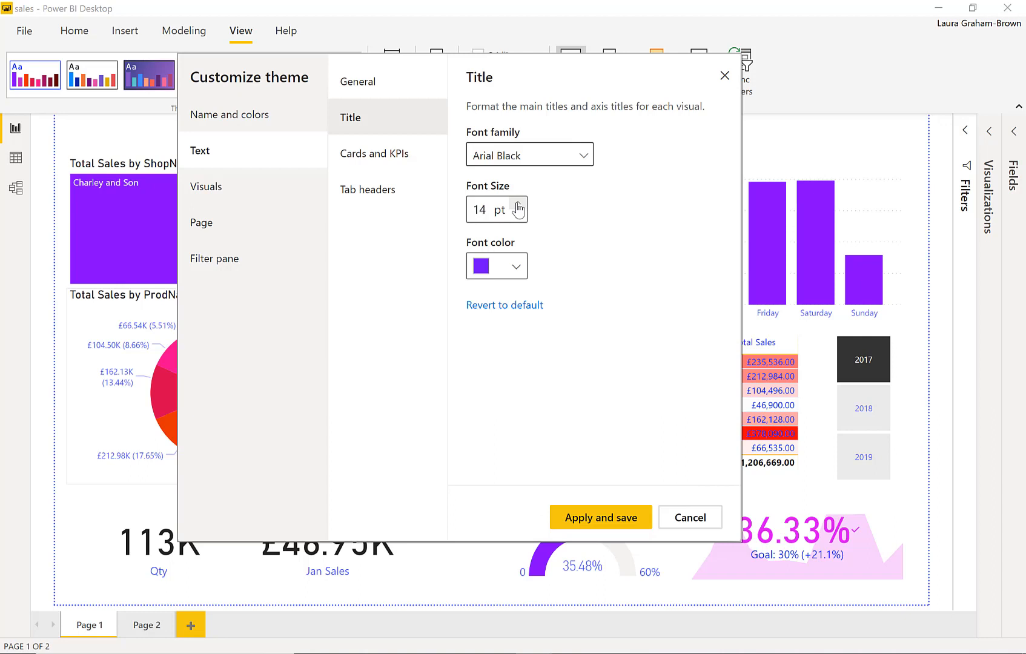
# Set the theme's Cards and KPIs text to the Arial font with a dark violet font color.
pyautogui.click(392, 159)
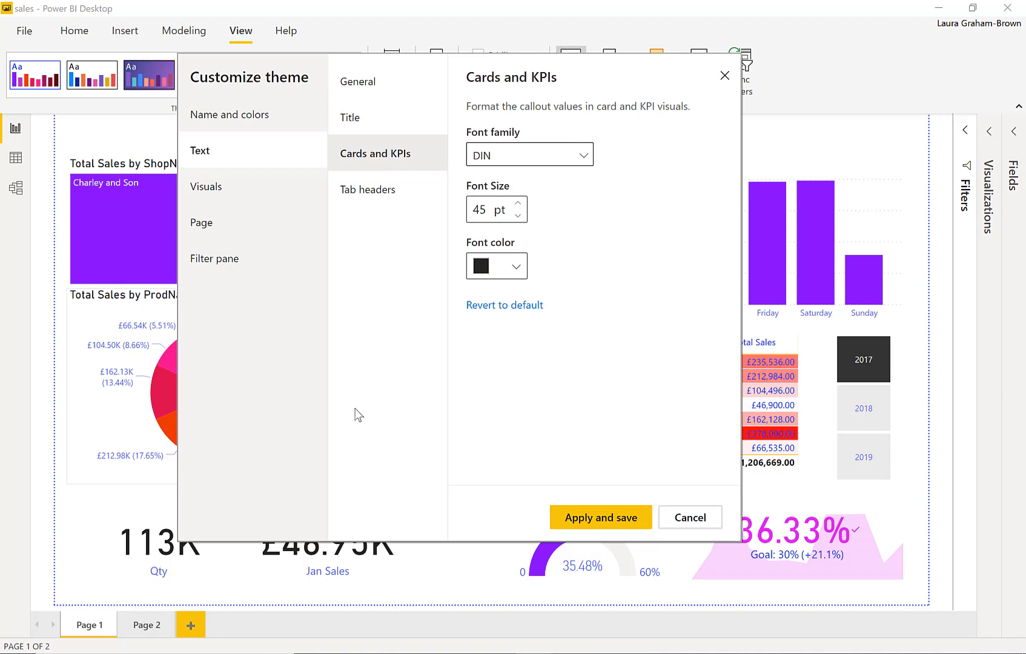
pyautogui.click(585, 156)
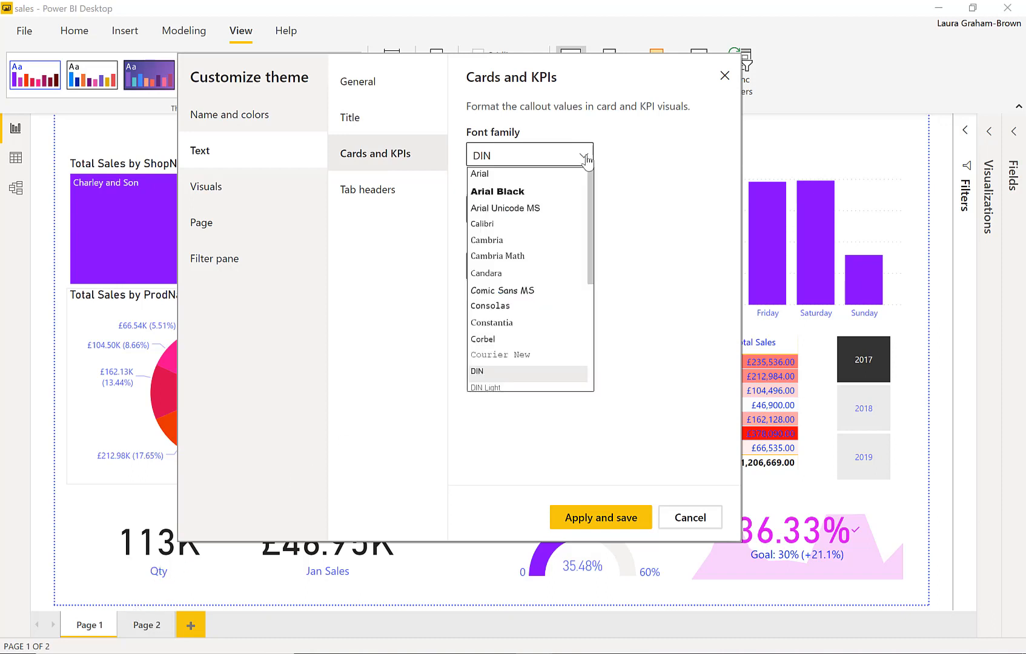
pyautogui.click(543, 175)
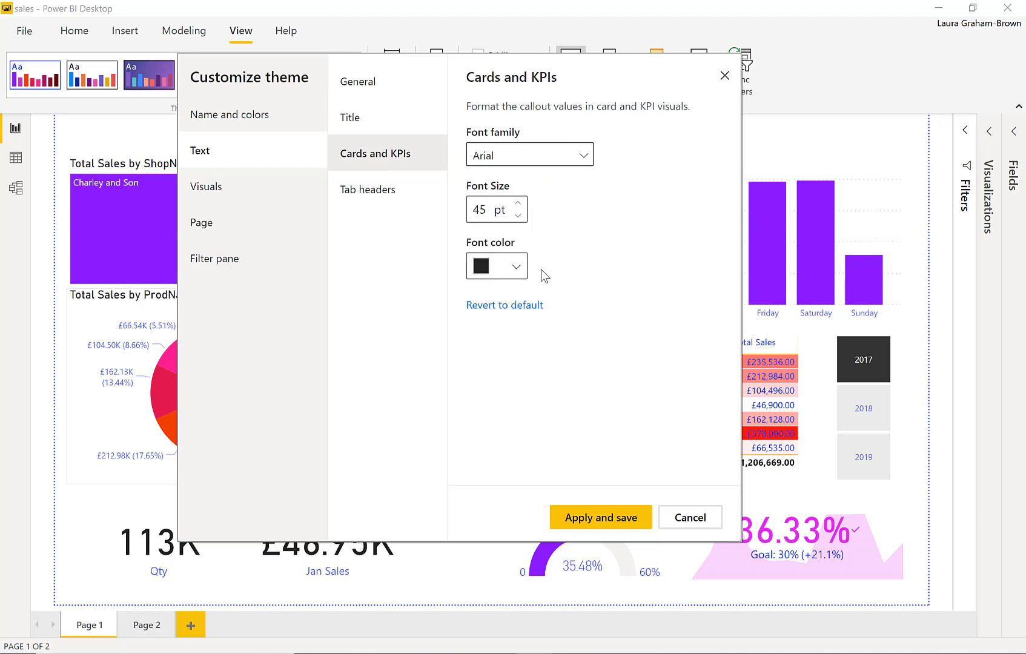
pyautogui.click(515, 270)
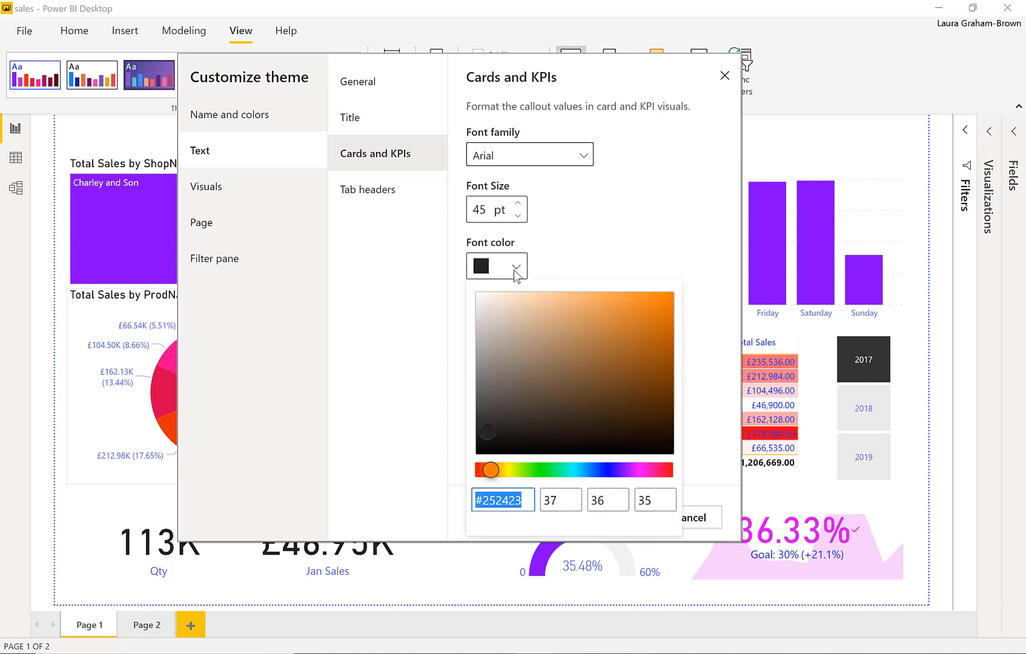
pyautogui.click(623, 471)
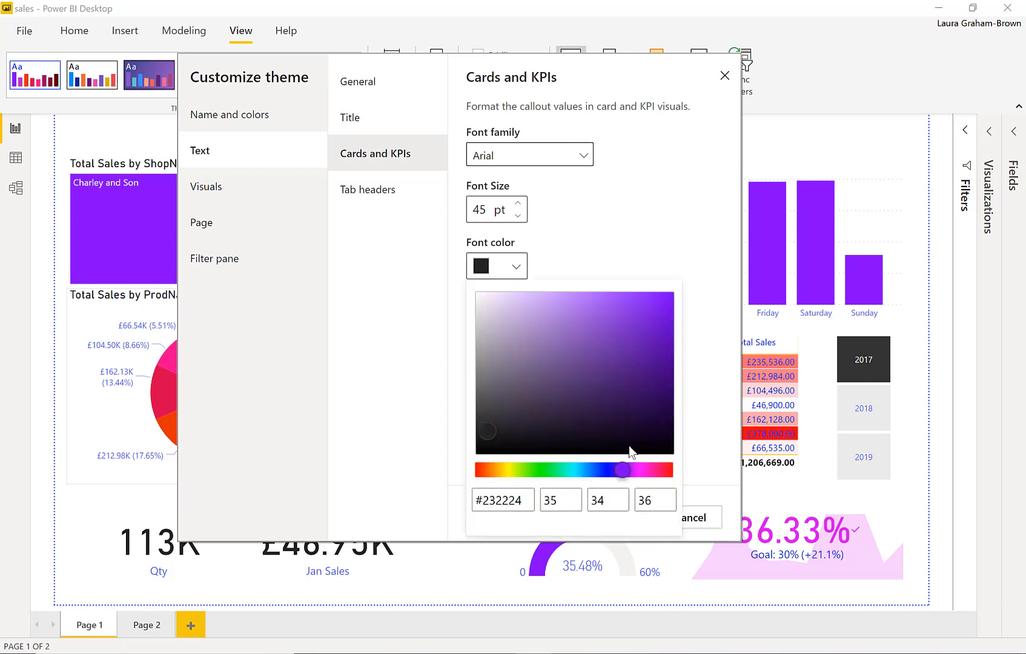
pyautogui.click(667, 325)
pyautogui.click(669, 226)
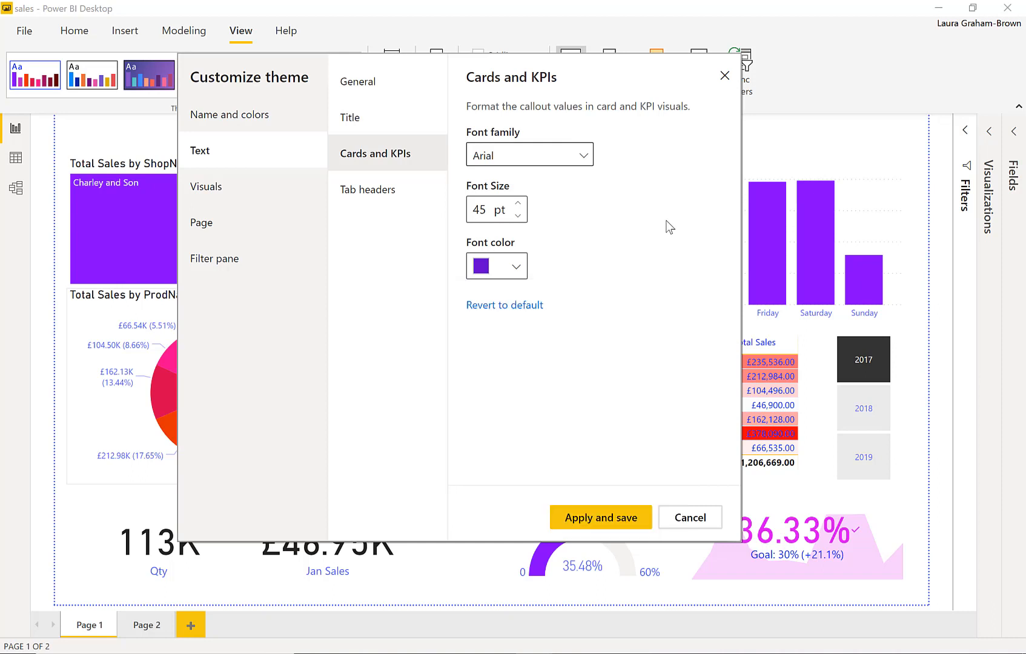
# Set the theme's tab headers text to Comic Sans MS with pink font color #F007EC, and save the theme.
pyautogui.click(384, 197)
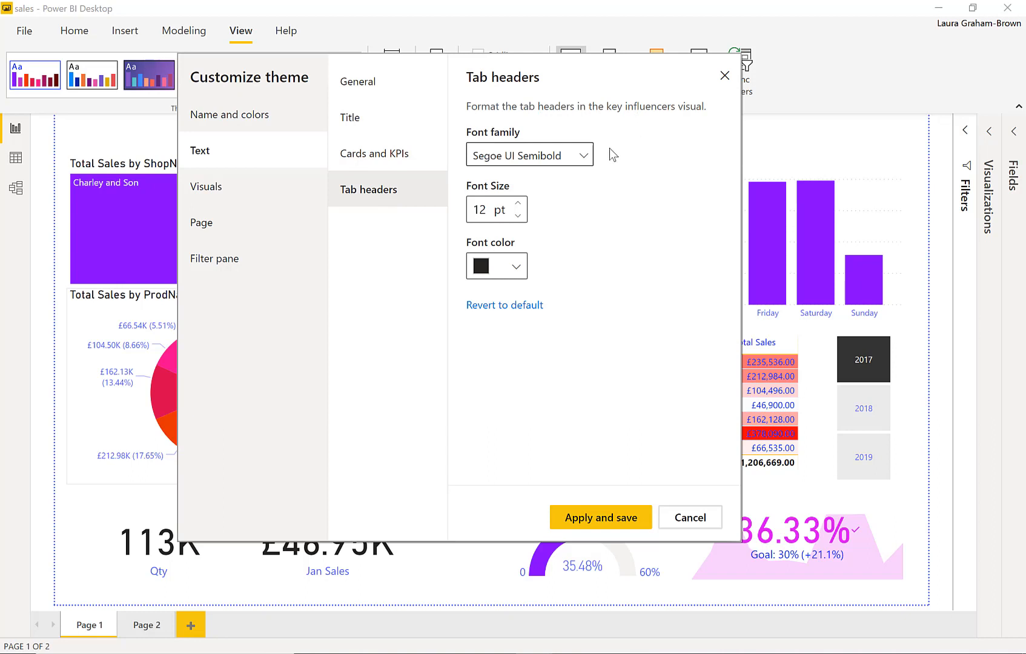
pyautogui.click(584, 160)
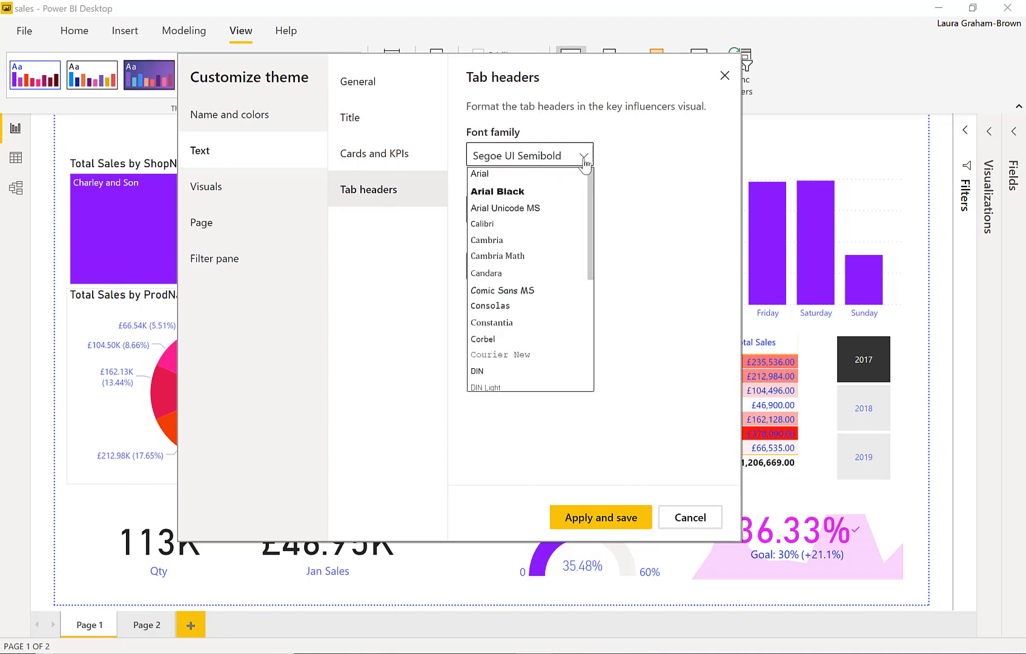
pyautogui.click(536, 291)
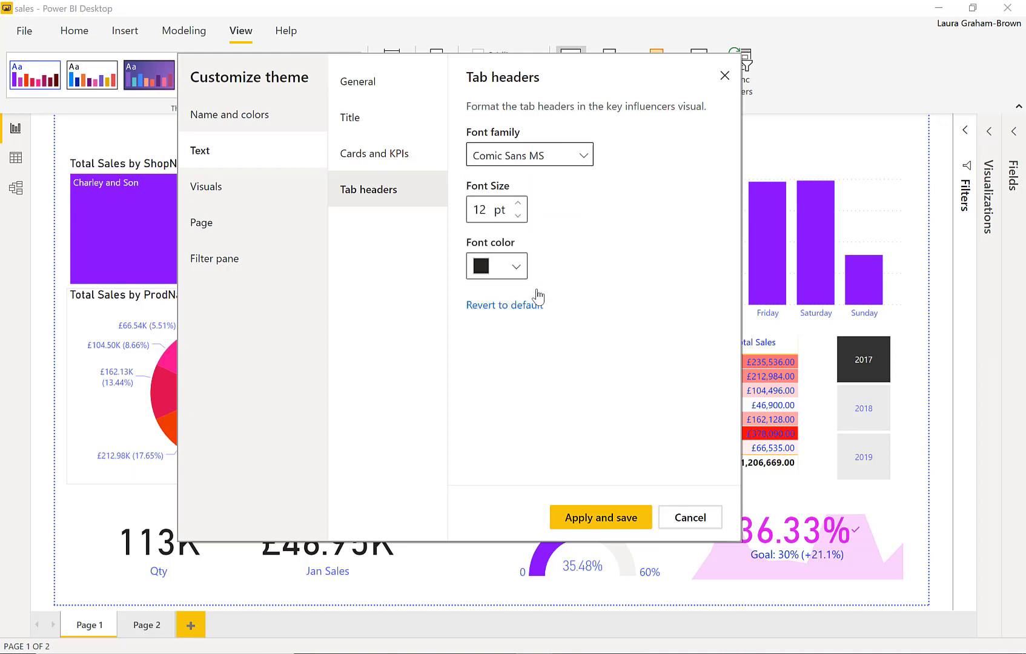
pyautogui.click(516, 268)
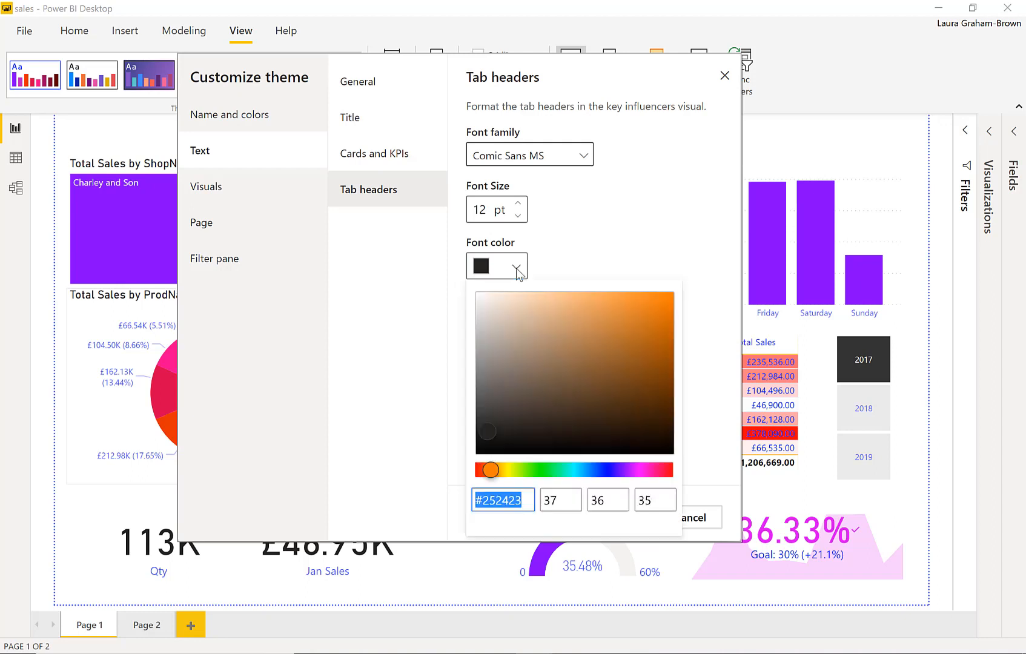
pyautogui.click(620, 470)
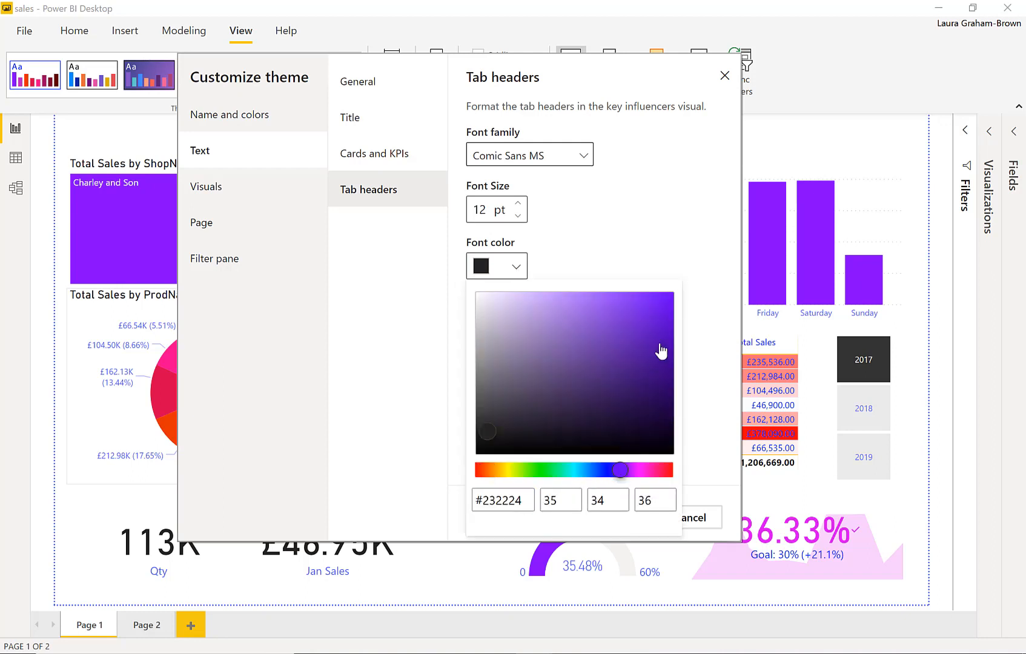
pyautogui.click(640, 470)
pyautogui.click(669, 304)
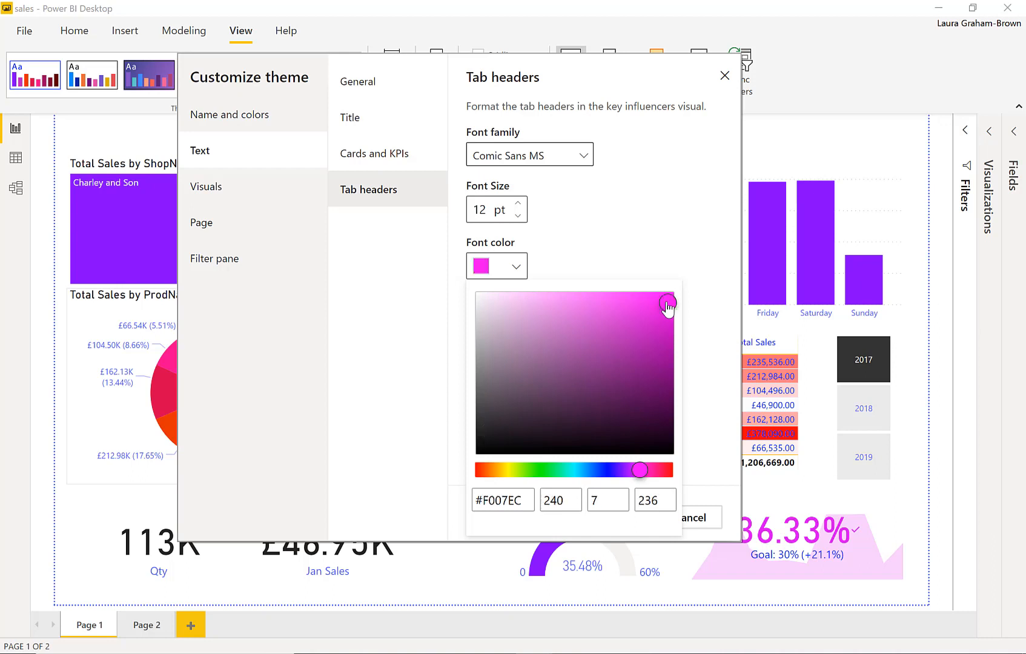
pyautogui.click(682, 200)
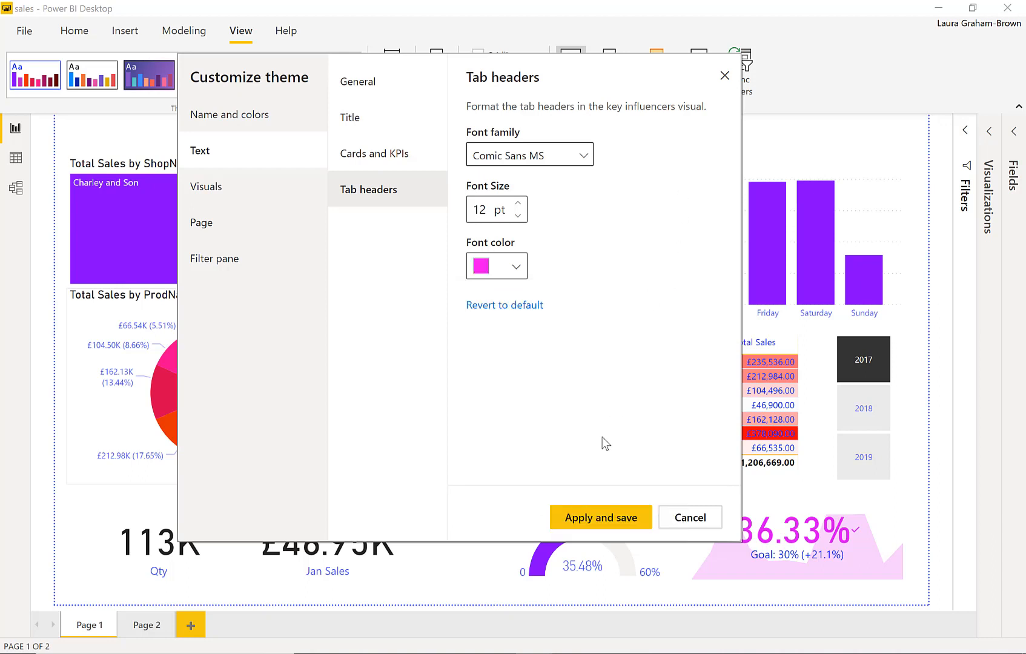
pyautogui.click(599, 521)
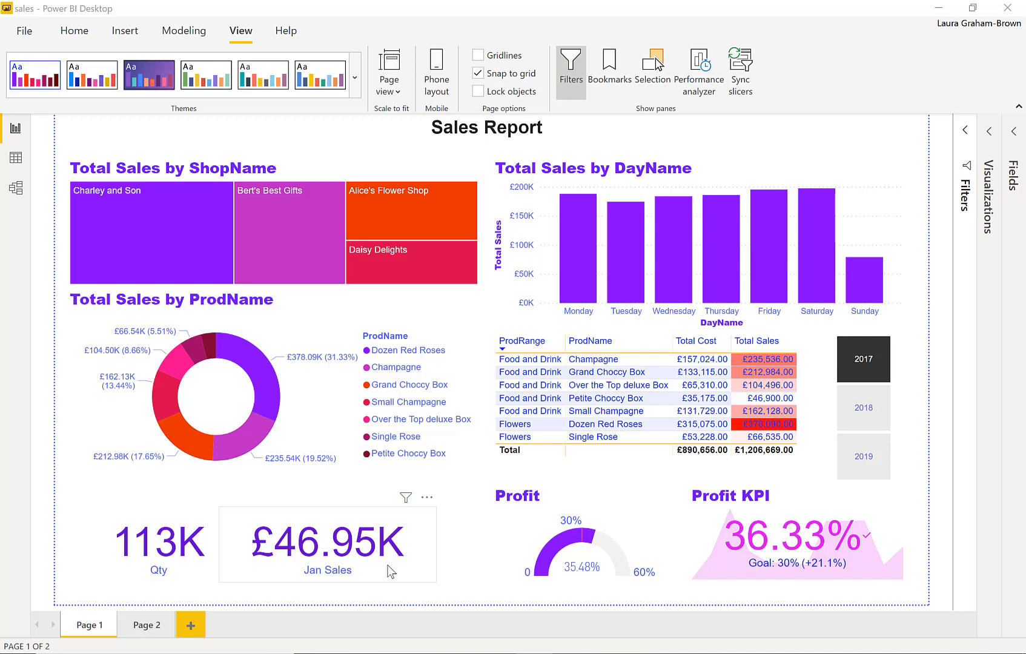
# Check the new text styling on Page 2's decomposition tree and key influencers visuals, and return to Page 1.
pyautogui.click(148, 628)
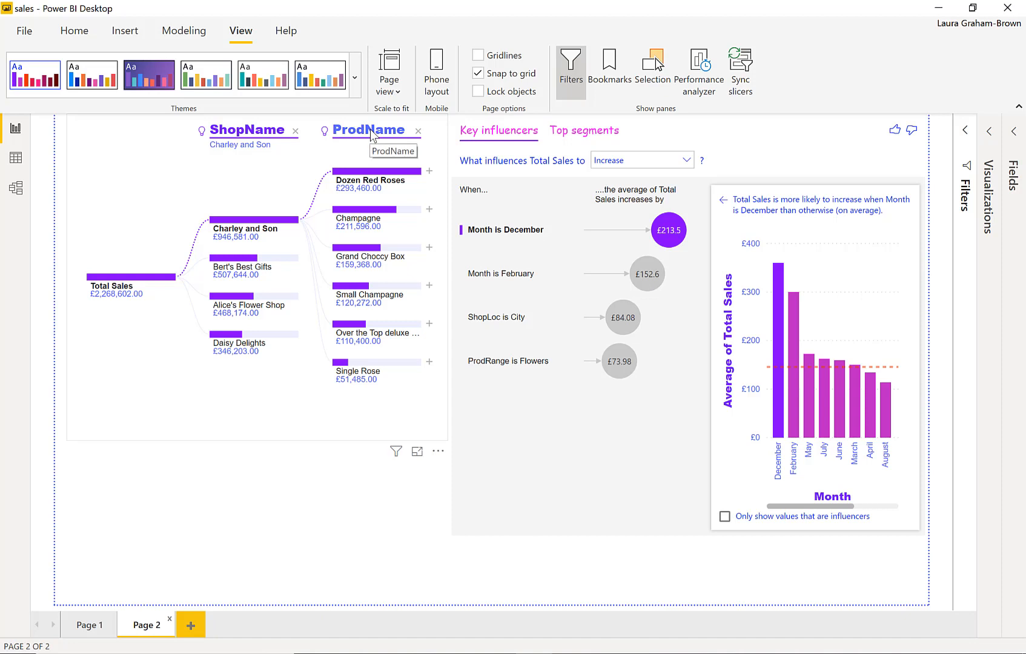
pyautogui.moveTo(395, 226)
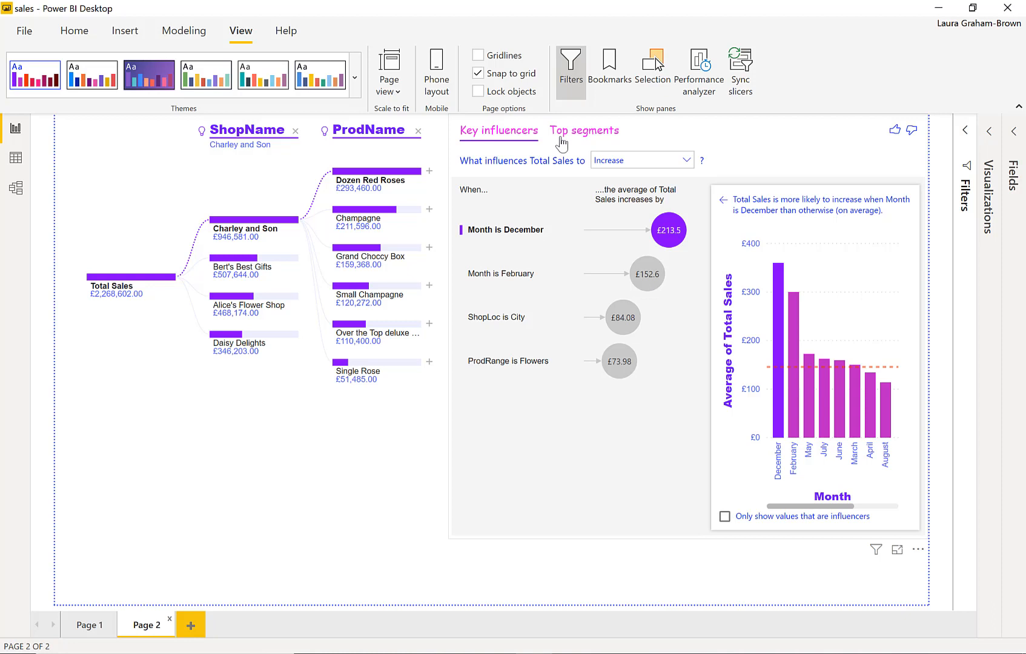
pyautogui.click(215, 156)
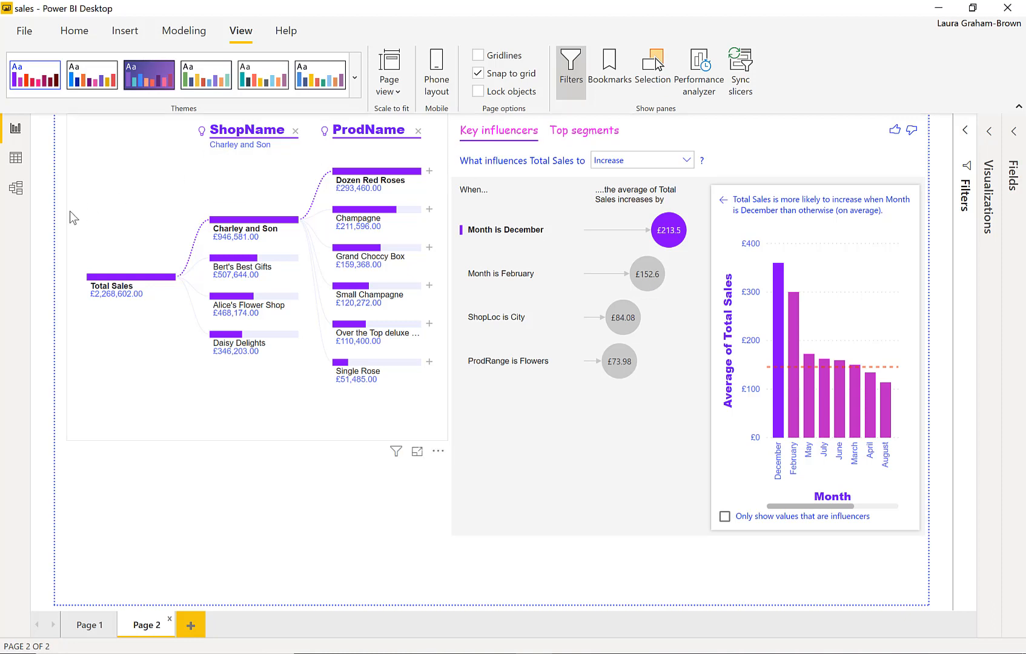
pyautogui.click(91, 626)
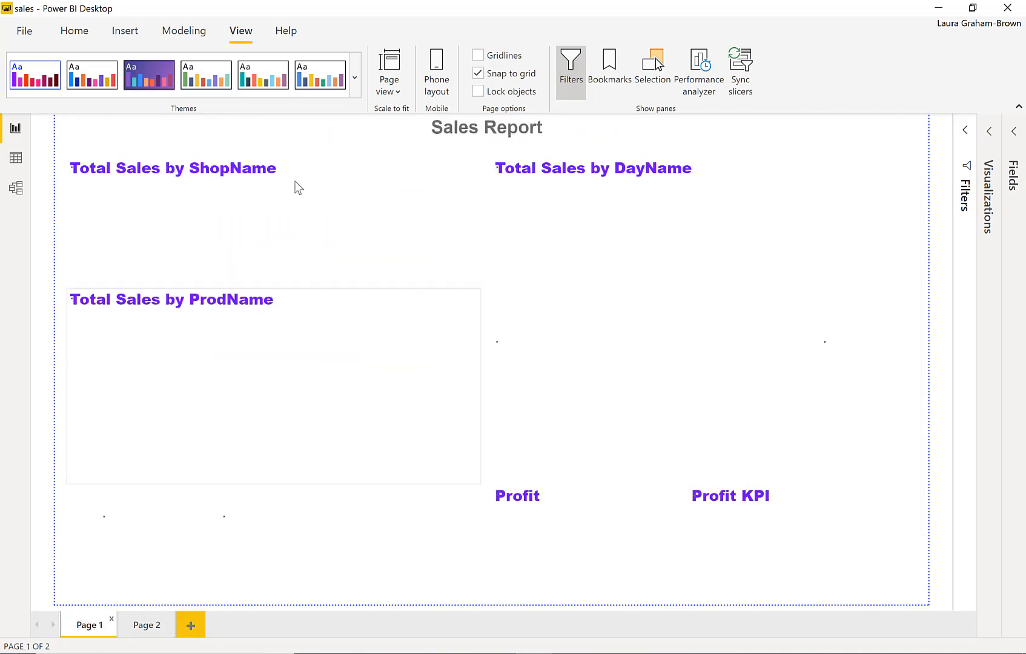
# Customize the current theme again, setting the background transparency of visuals to 100%.
pyautogui.click(354, 85)
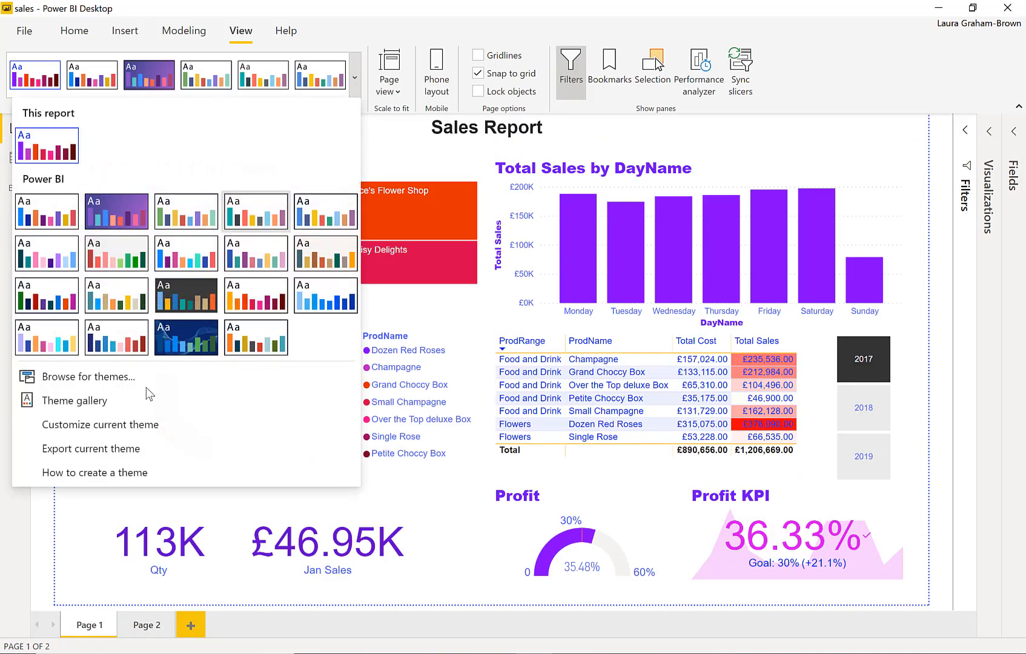
pyautogui.click(120, 432)
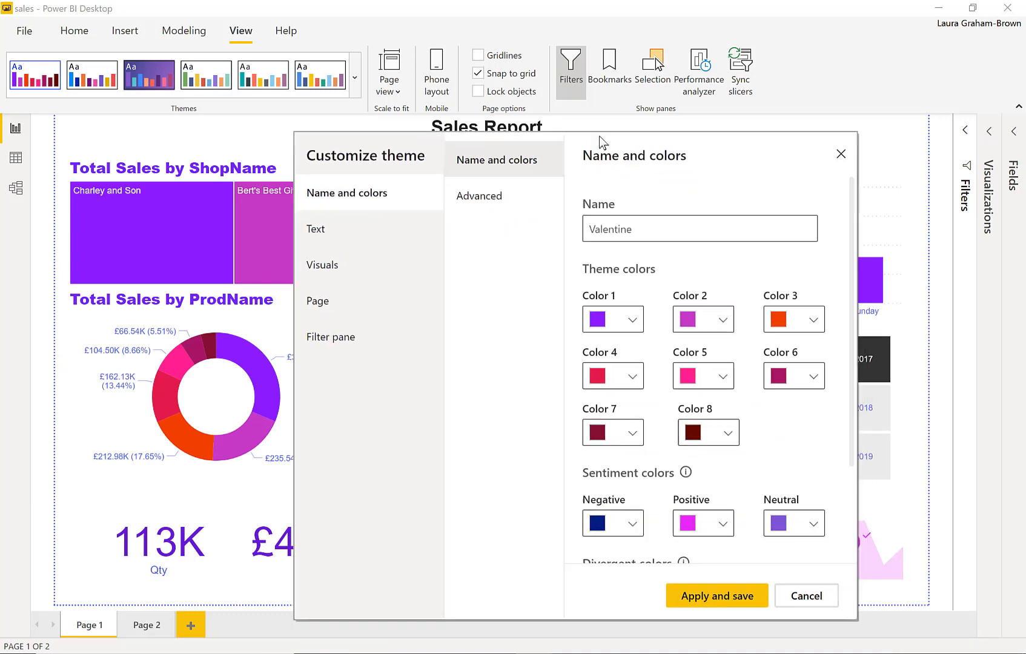
pyautogui.moveTo(599, 135); pyautogui.dragTo(500, 84)
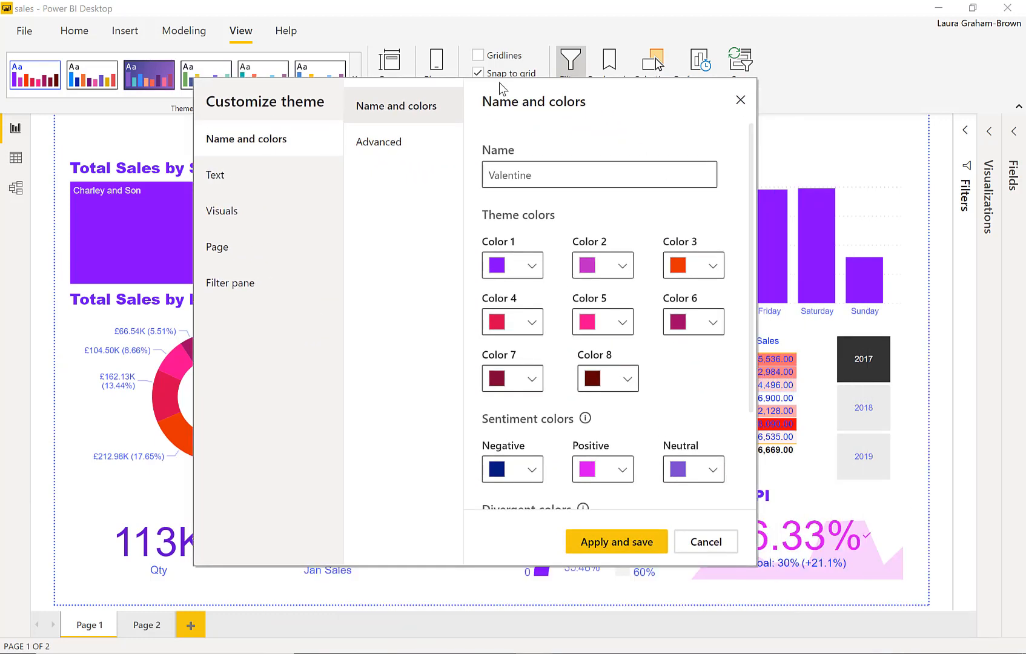
pyautogui.click(236, 219)
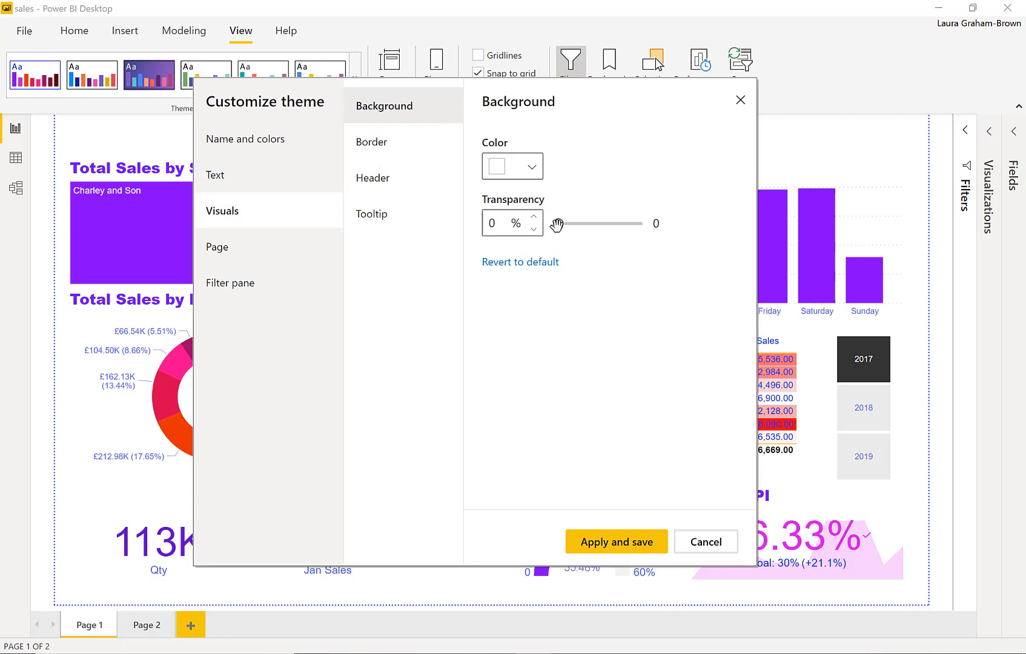
pyautogui.moveTo(556, 224); pyautogui.dragTo(670, 235)
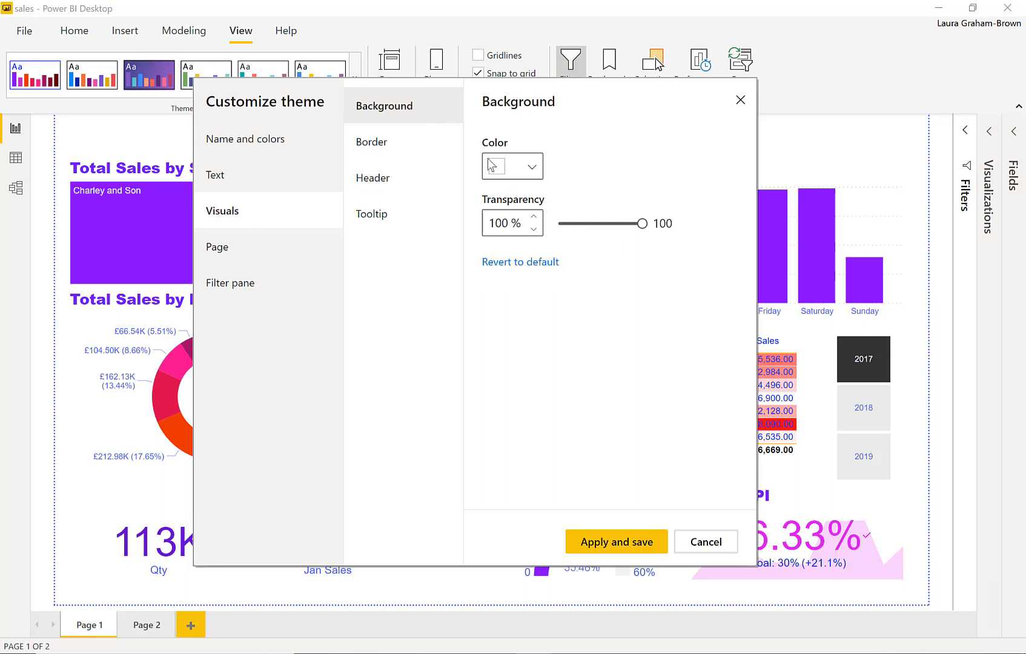
# Turn on the theme's border for visuals with gray color #B4B3B3 and a radius of 10 px.
pyautogui.click(387, 149)
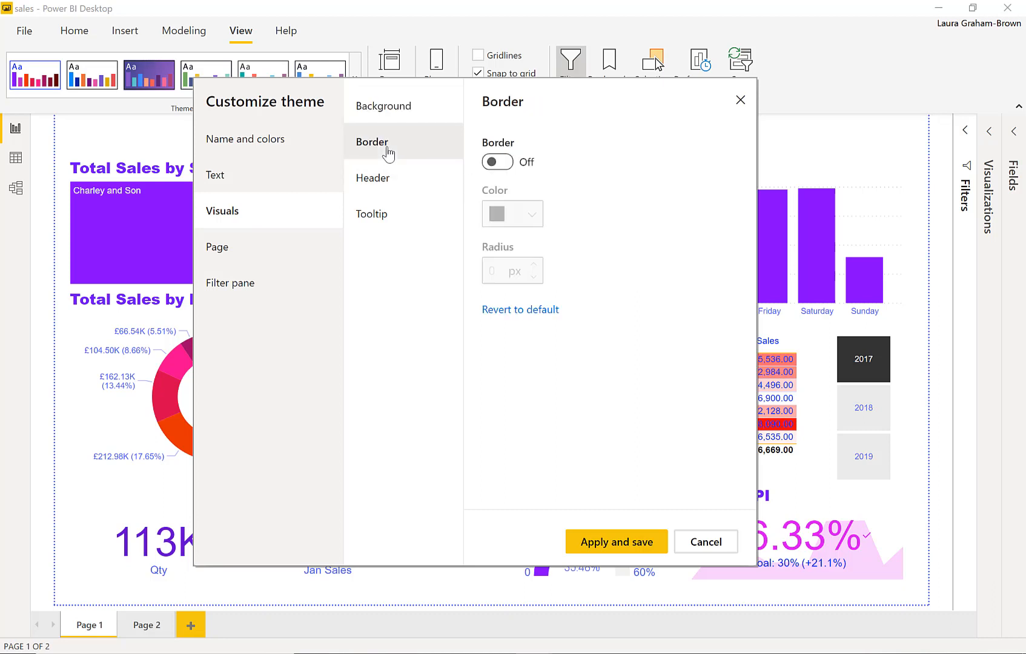
pyautogui.click(498, 167)
pyautogui.click(532, 215)
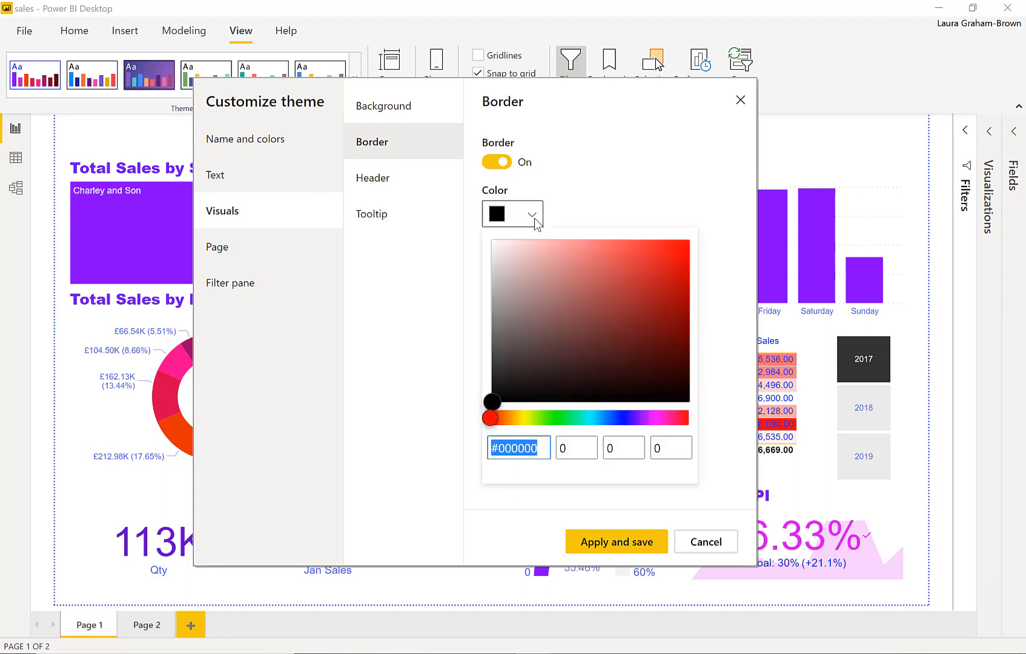
pyautogui.click(494, 290)
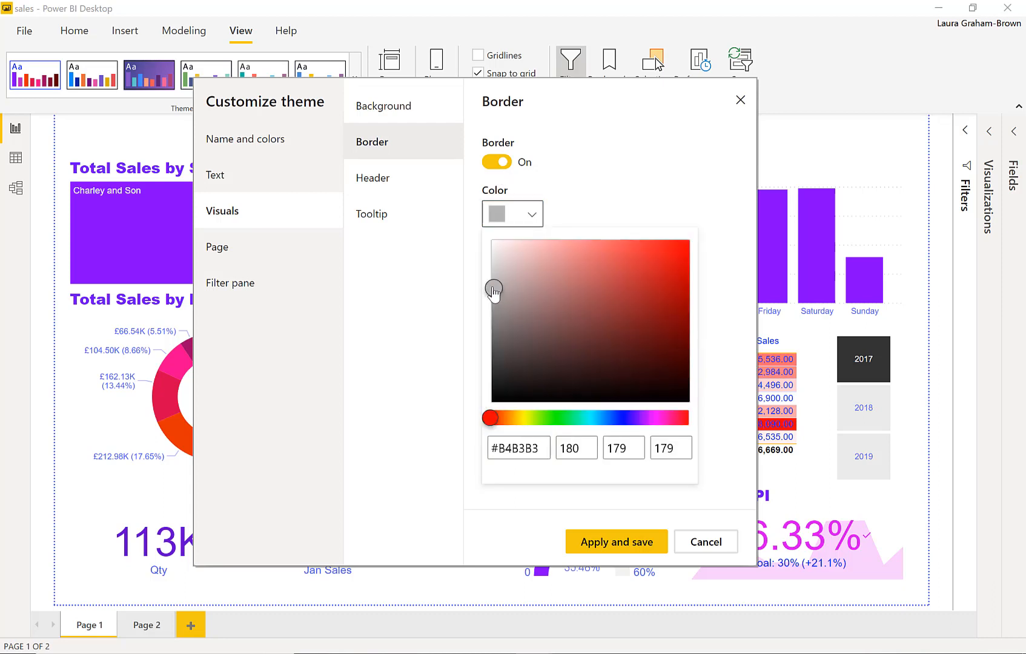
pyautogui.click(621, 184)
pyautogui.click(534, 267)
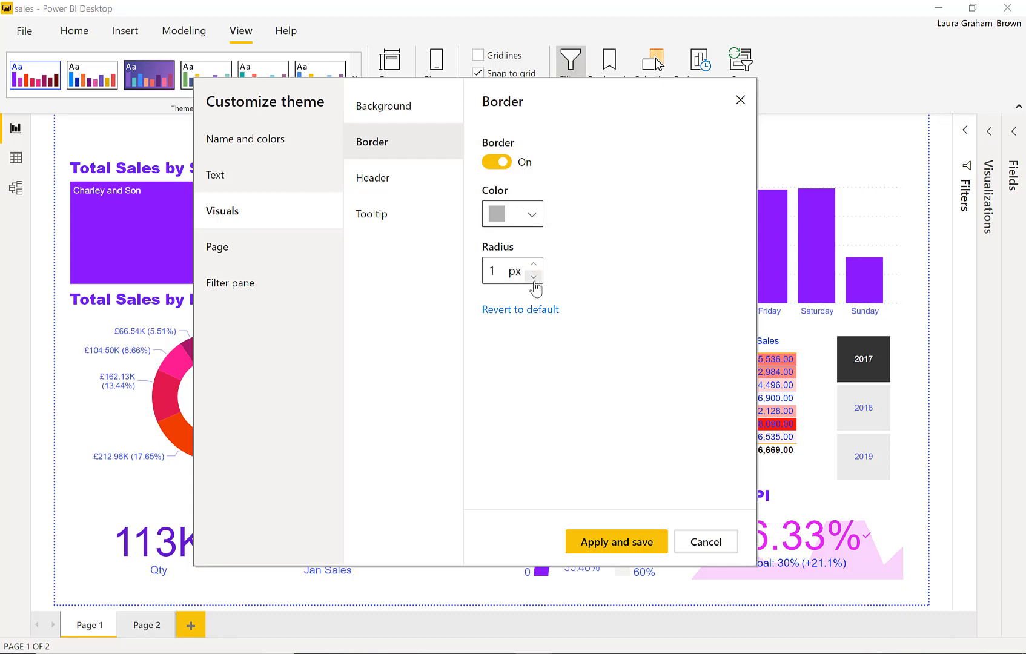
pyautogui.click(534, 276)
pyautogui.doubleClick(492, 271)
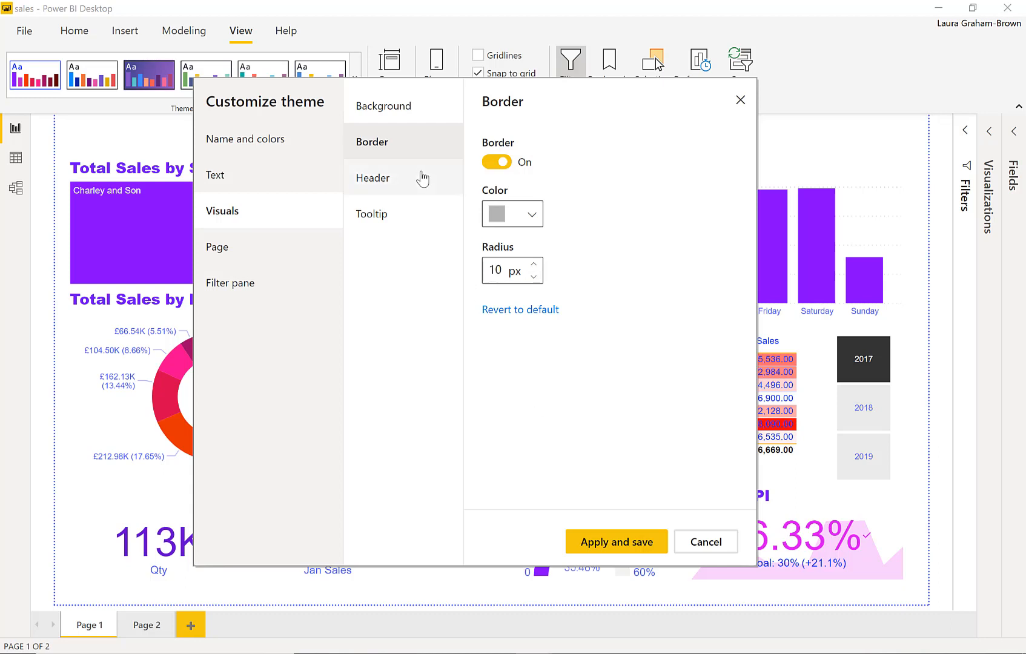
# Set the theme's visual header to a light salmon background color and a bright red border color.
pyautogui.click(400, 184)
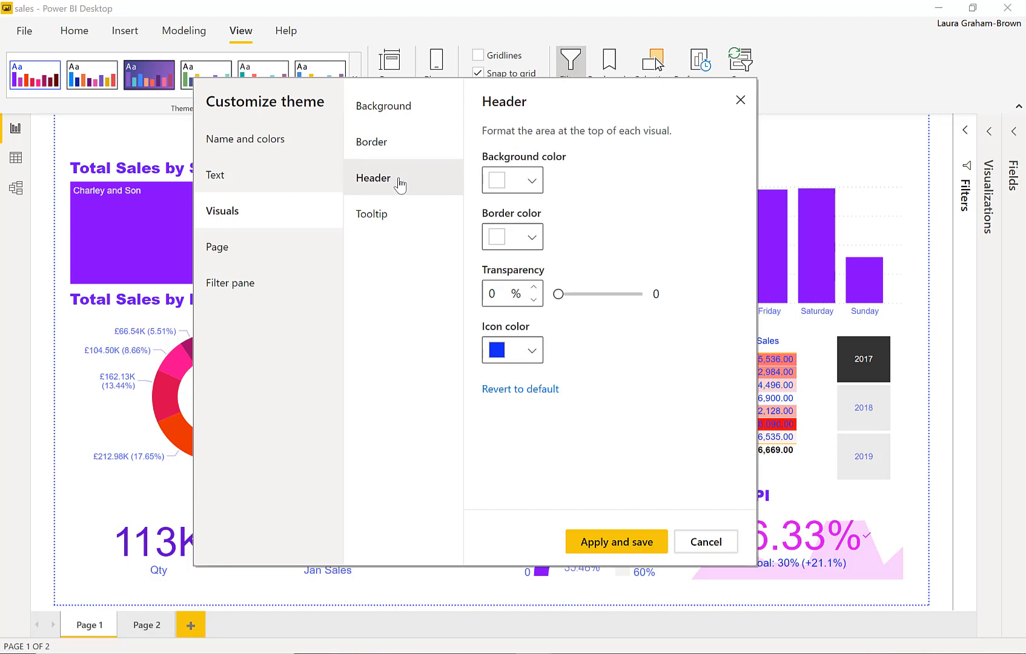
pyautogui.click(532, 184)
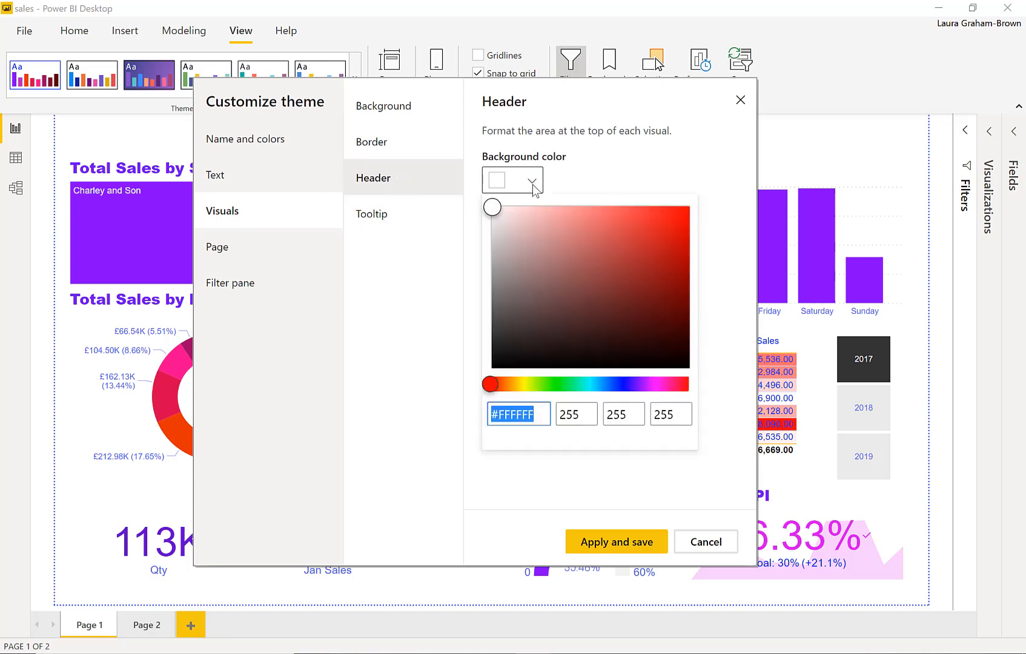
pyautogui.click(570, 212)
pyautogui.click(615, 169)
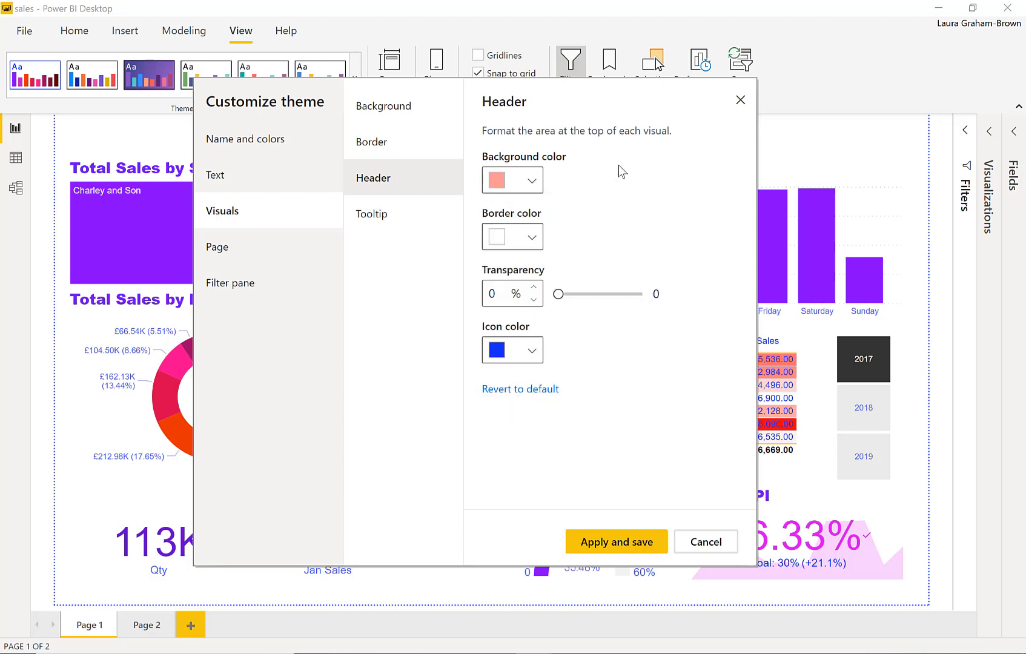
pyautogui.click(532, 237)
pyautogui.click(688, 267)
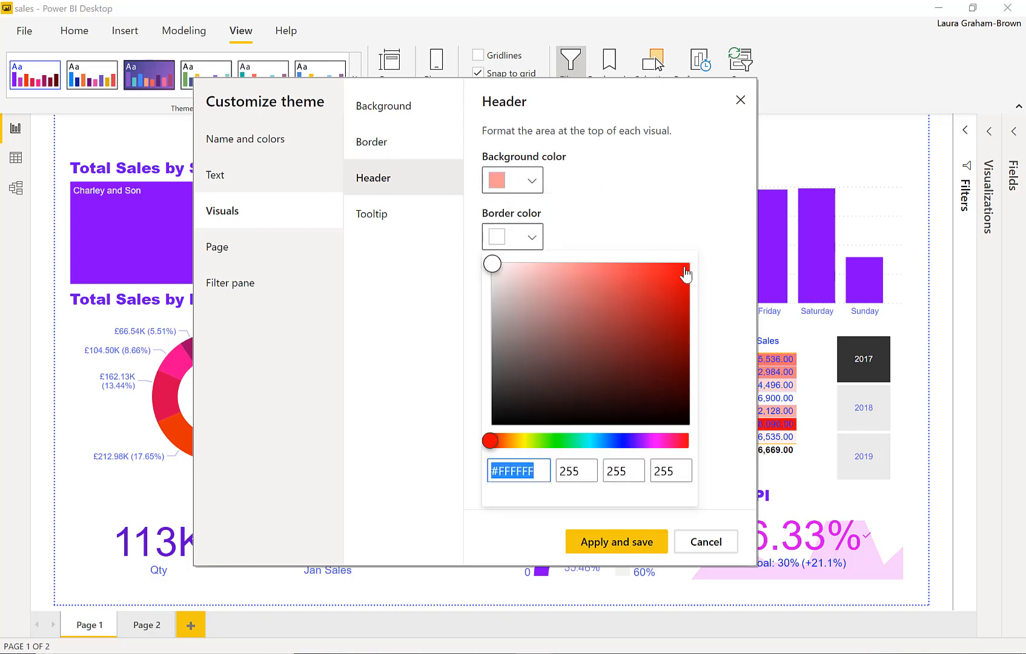
pyautogui.click(695, 161)
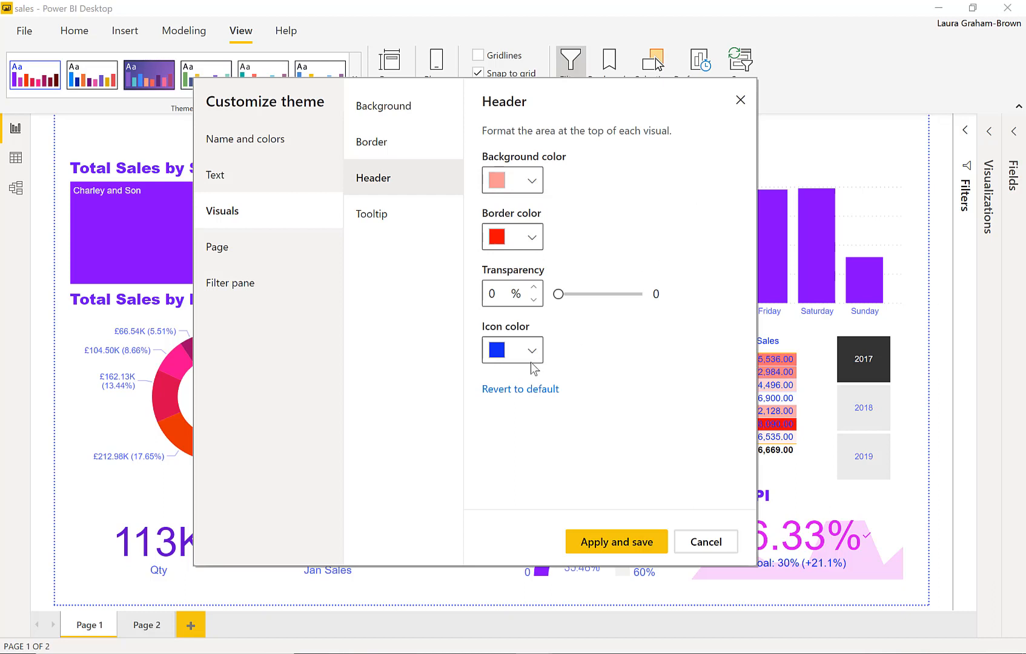
# Set the label font color of the theme's tooltips for visuals to bright cyan.
pyautogui.click(377, 219)
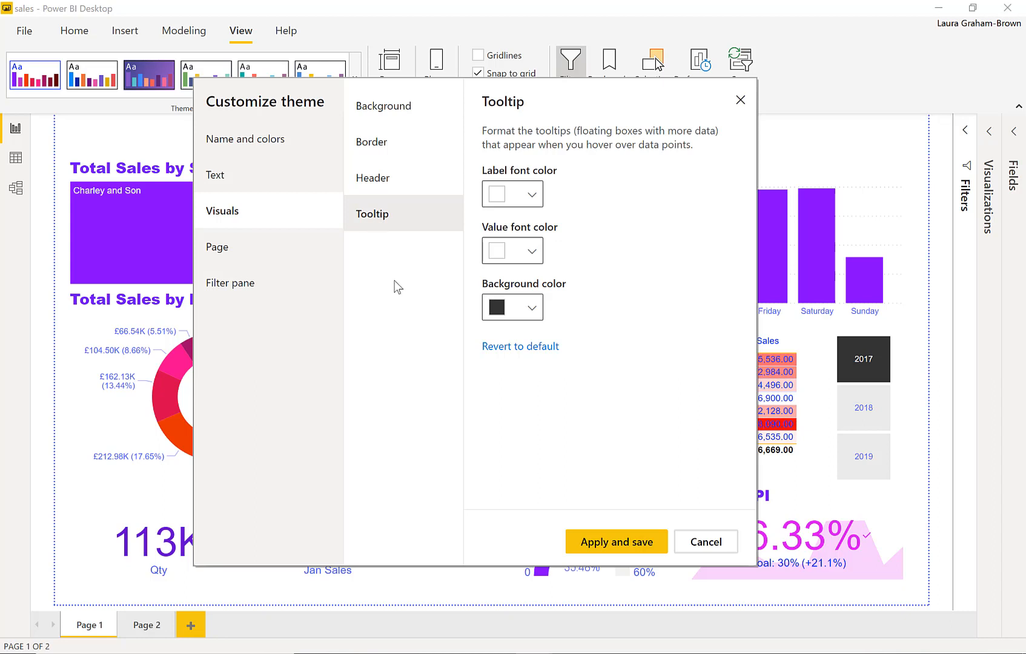
pyautogui.click(532, 195)
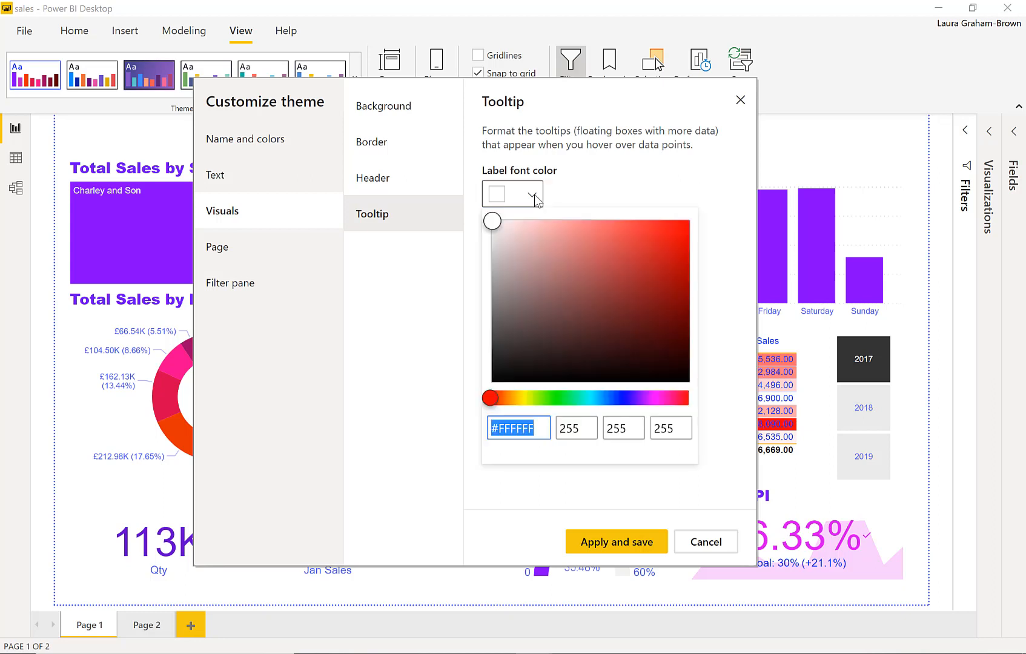
pyautogui.click(591, 400)
pyautogui.moveTo(671, 243); pyautogui.dragTo(681, 226)
pyautogui.click(678, 179)
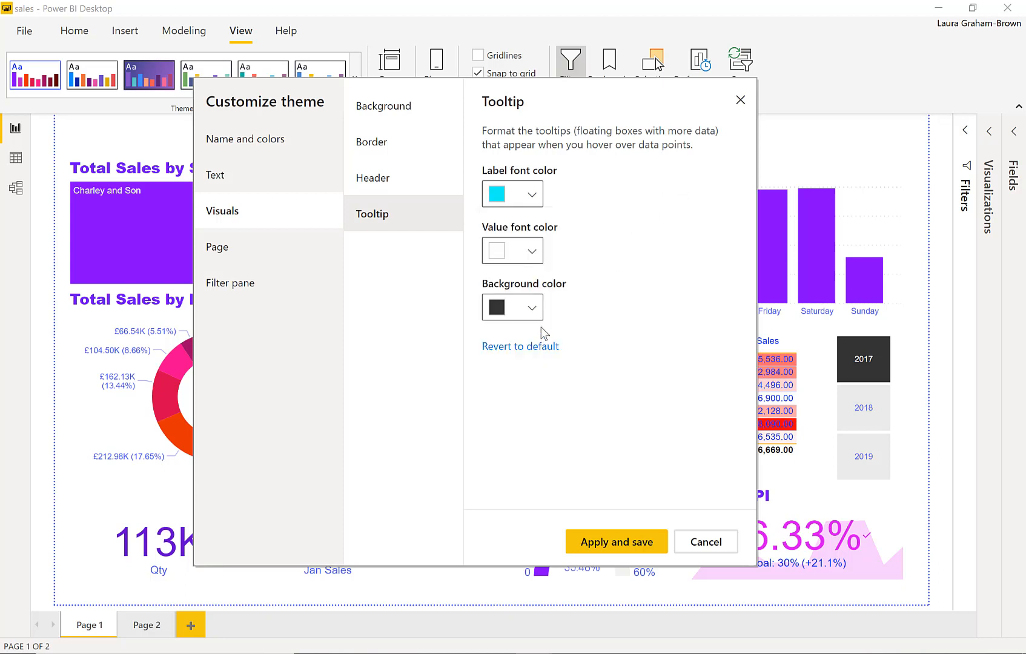
# Set the theme's tooltip background color to blue #0B15D7, and apply and save the theme changes.
pyautogui.click(533, 307)
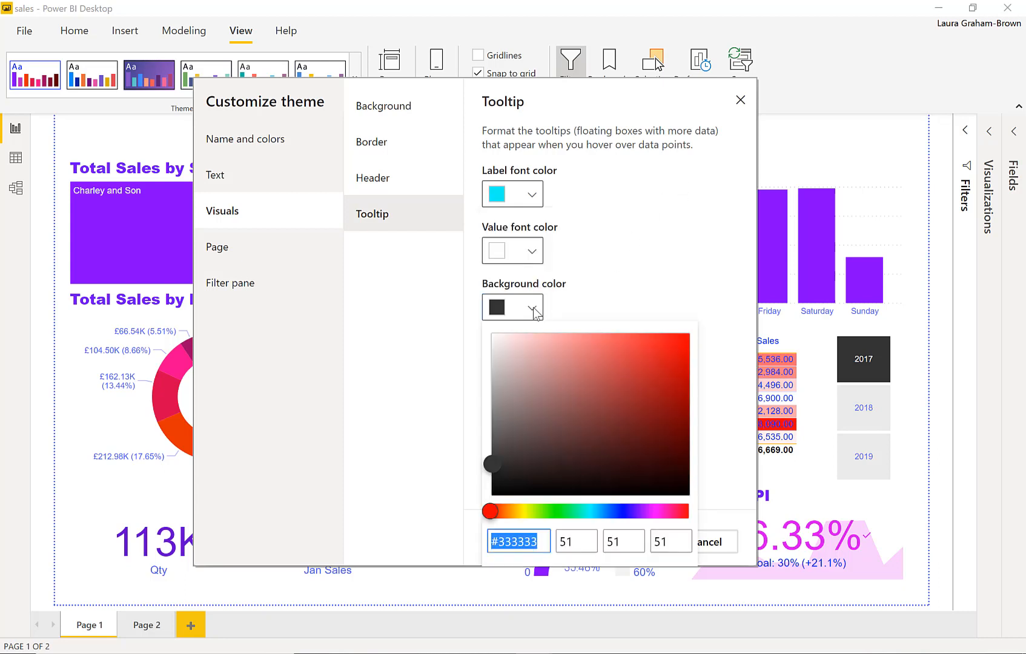
pyautogui.click(623, 513)
pyautogui.click(679, 347)
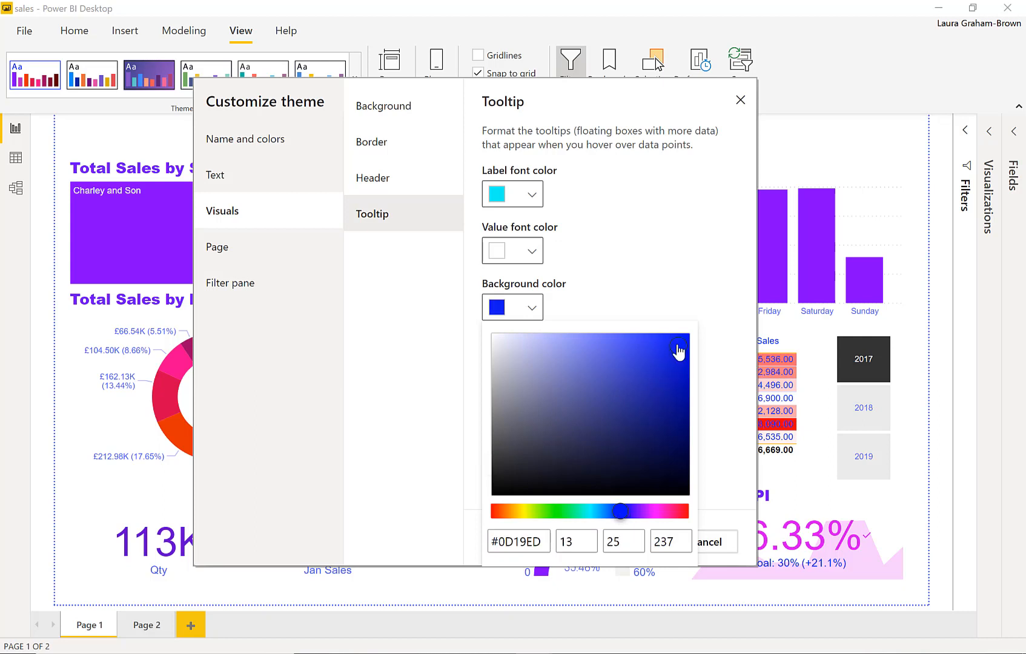
pyautogui.click(694, 253)
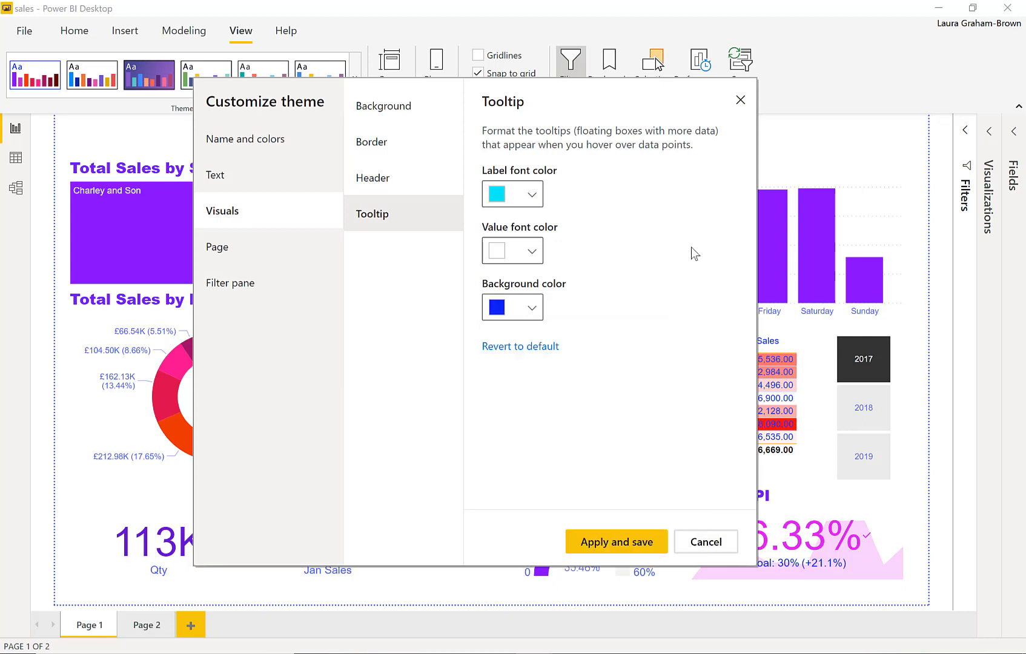
pyautogui.click(535, 309)
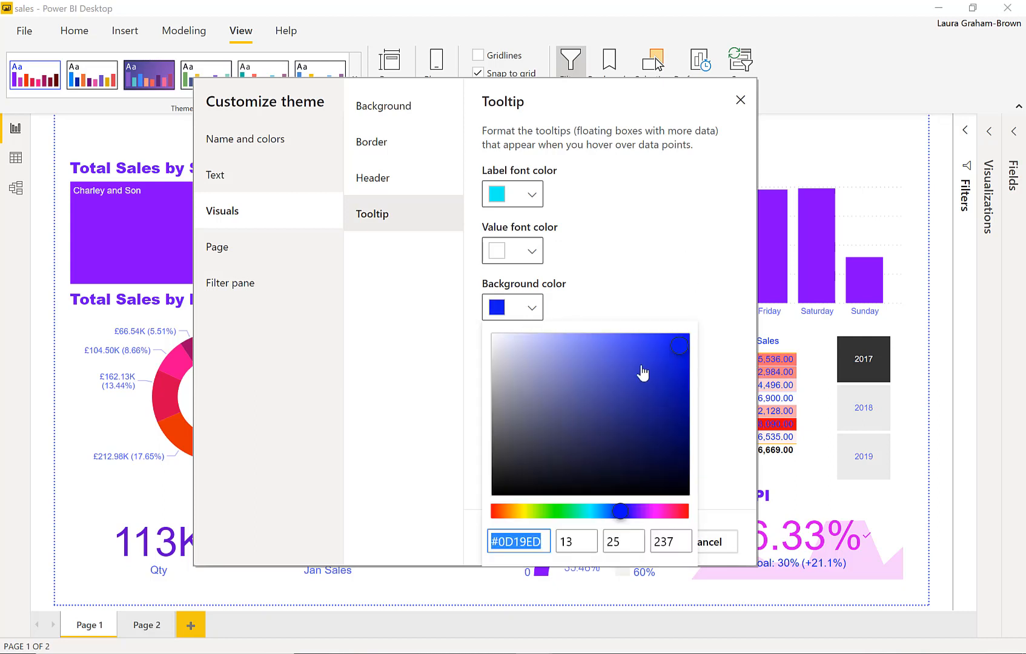
pyautogui.click(683, 411)
pyautogui.click(711, 255)
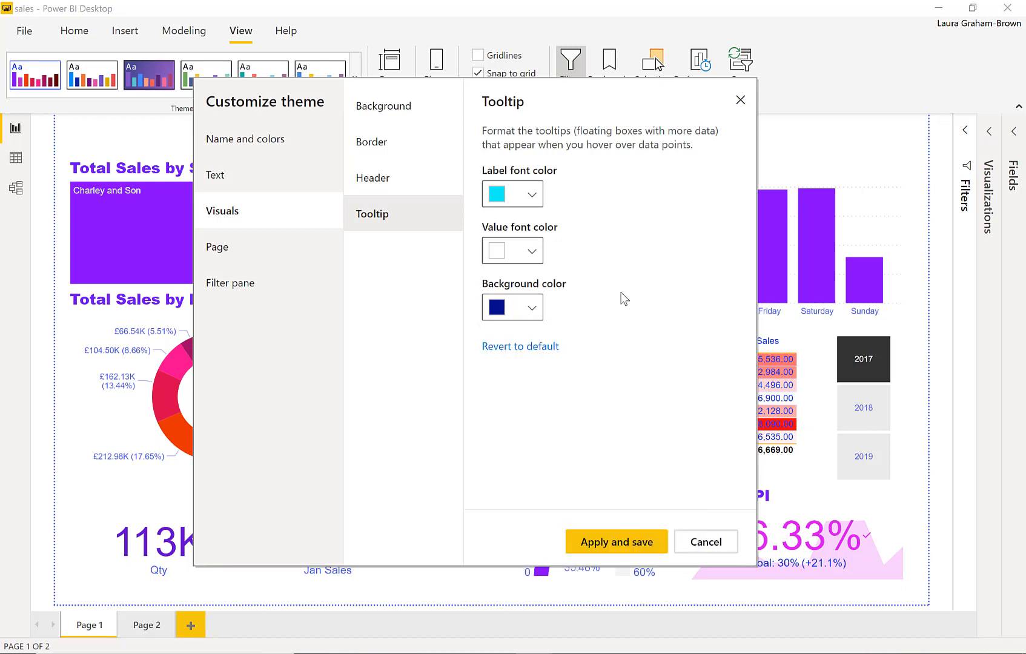
pyautogui.click(530, 311)
pyautogui.click(679, 362)
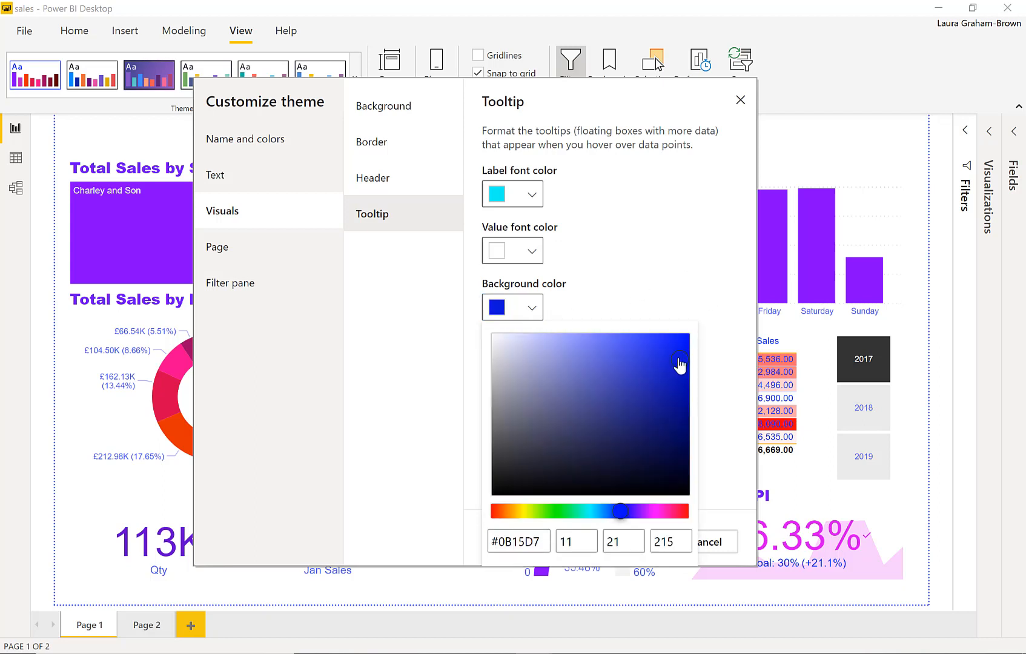
pyautogui.click(695, 264)
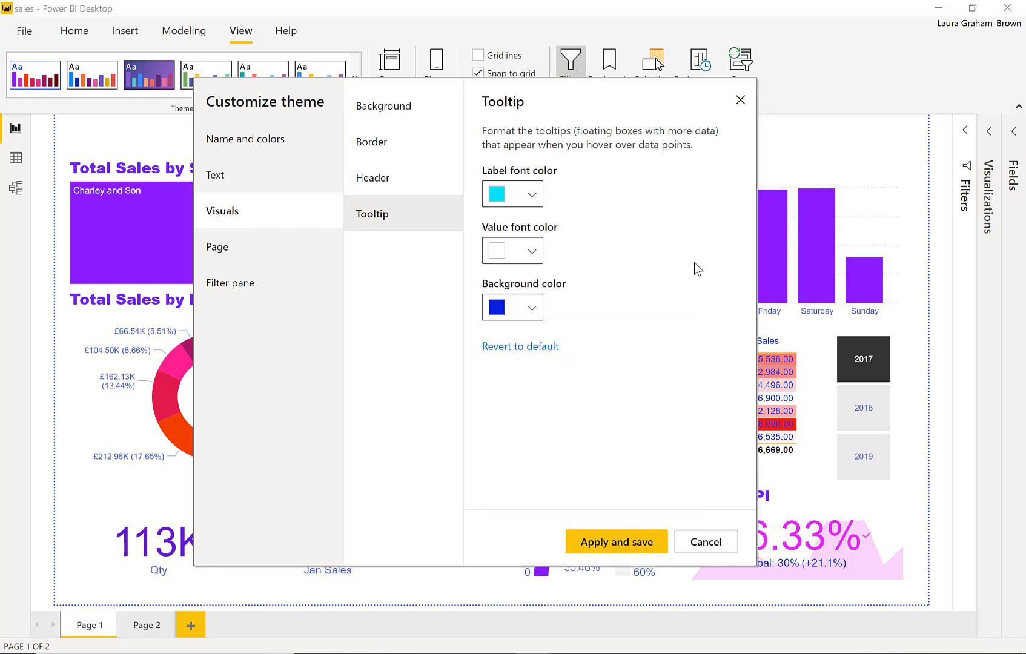
pyautogui.click(613, 543)
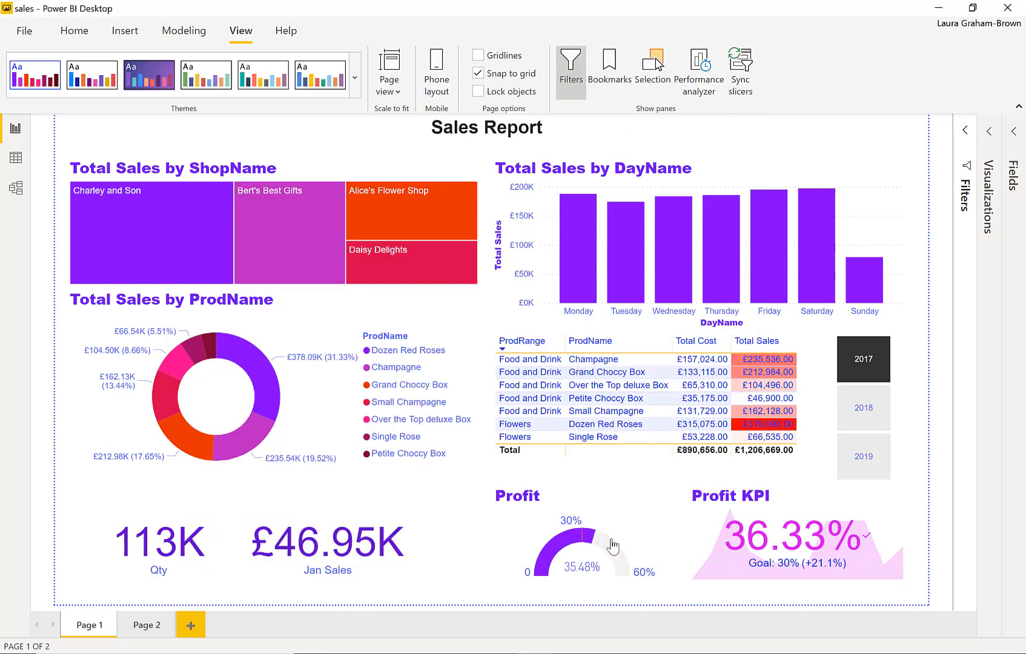
# Check the new borders, header icons and tooltips on Page 1's ProdName donut chart and ShopName treemap.
pyautogui.moveTo(613, 547)
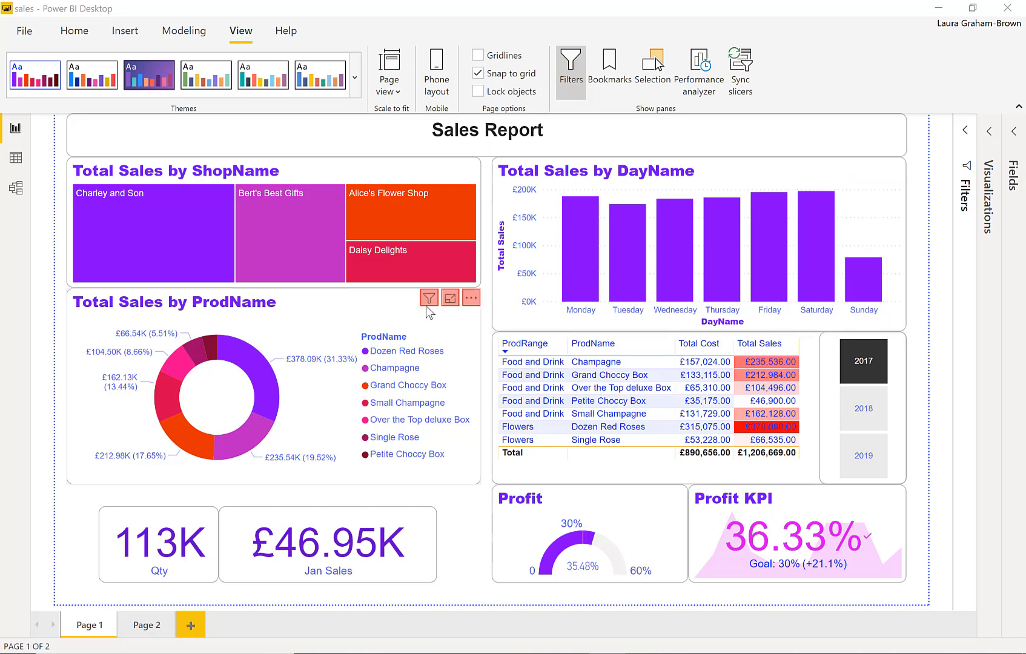
pyautogui.click(454, 332)
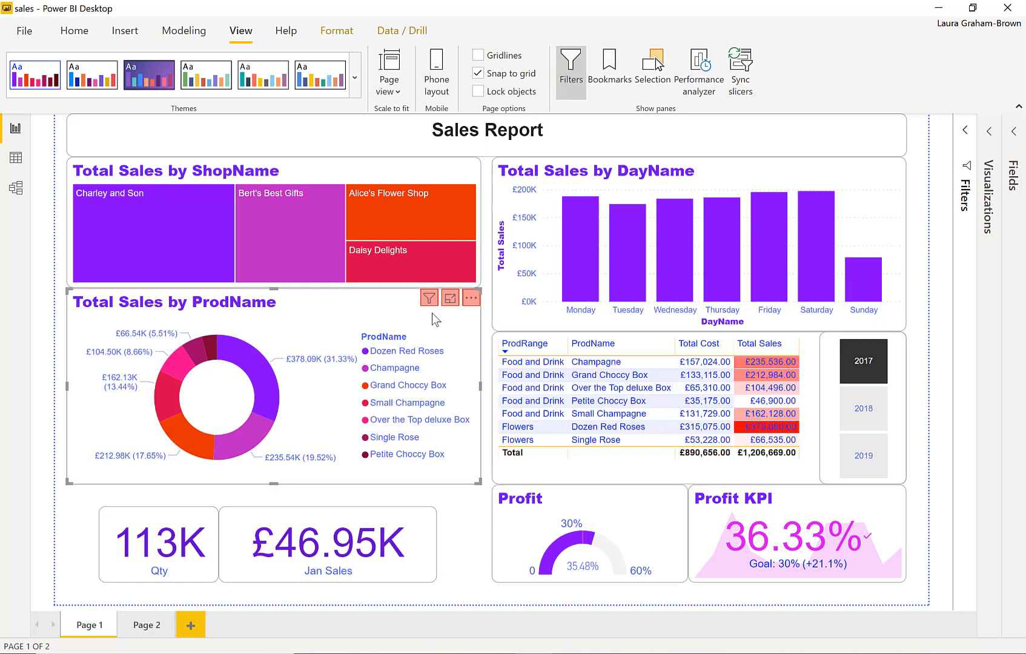
pyautogui.moveTo(428, 306)
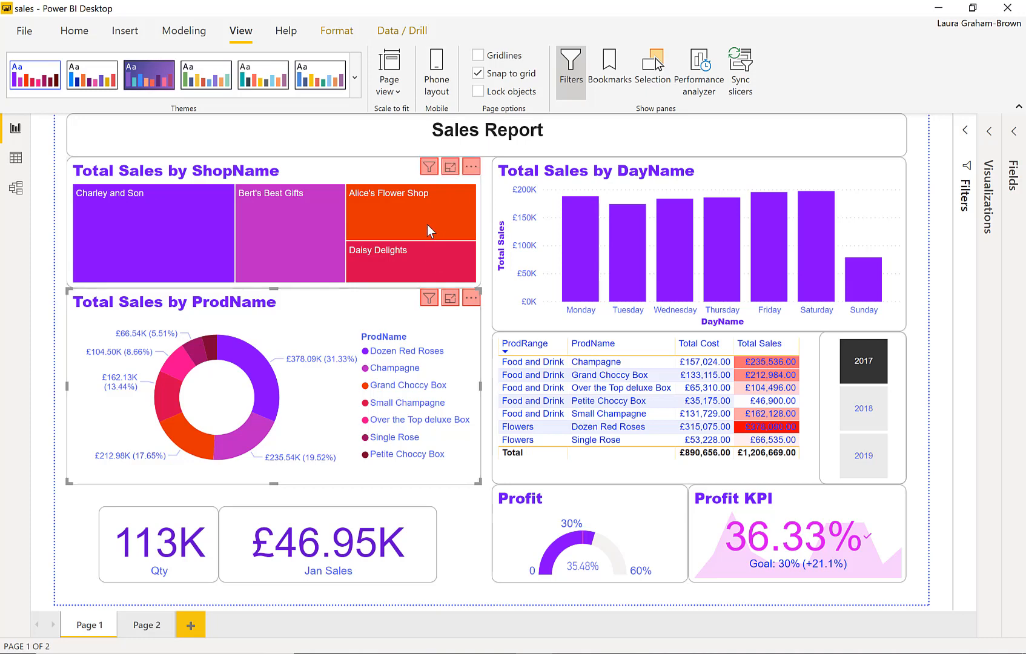
pyautogui.moveTo(427, 226)
pyautogui.moveTo(318, 240)
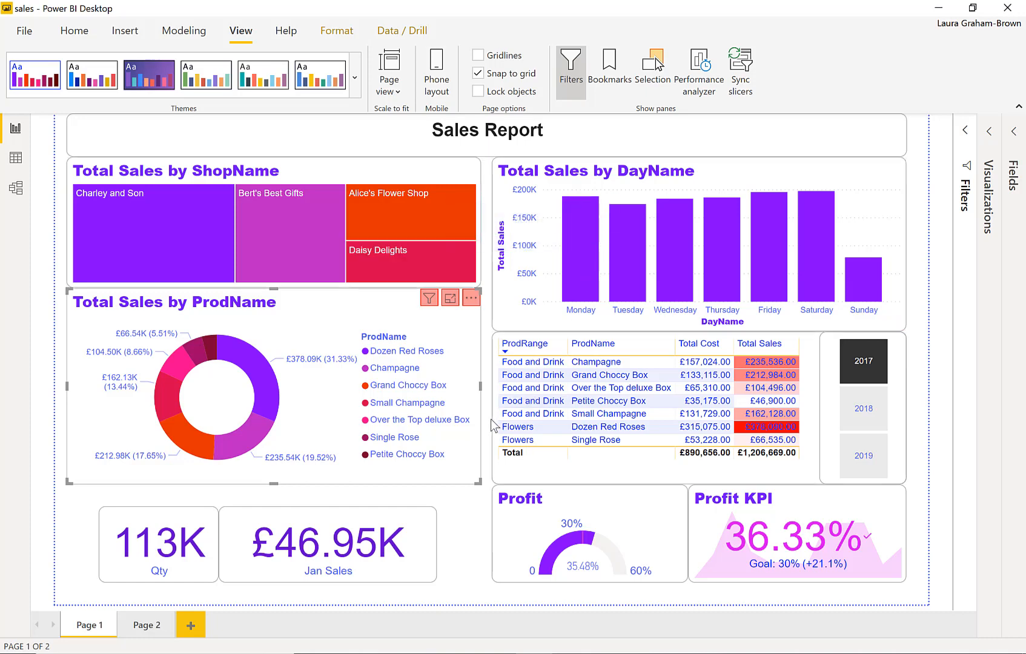
# Customize the current theme again, setting the page background transparency to 49%.
pyautogui.click(355, 79)
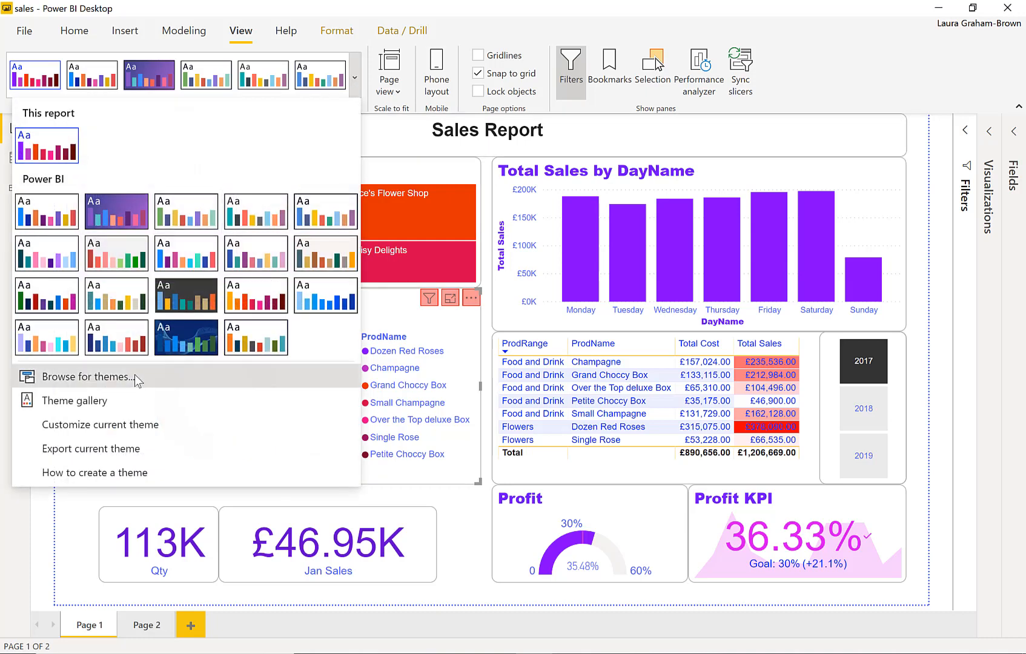
pyautogui.click(124, 425)
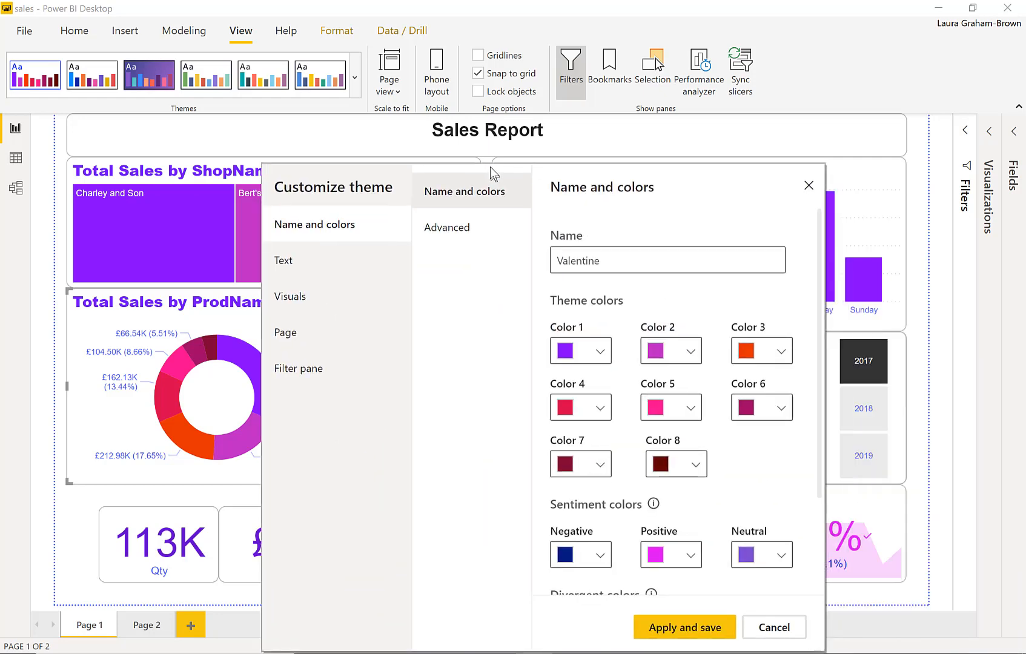
pyautogui.click(272, 248)
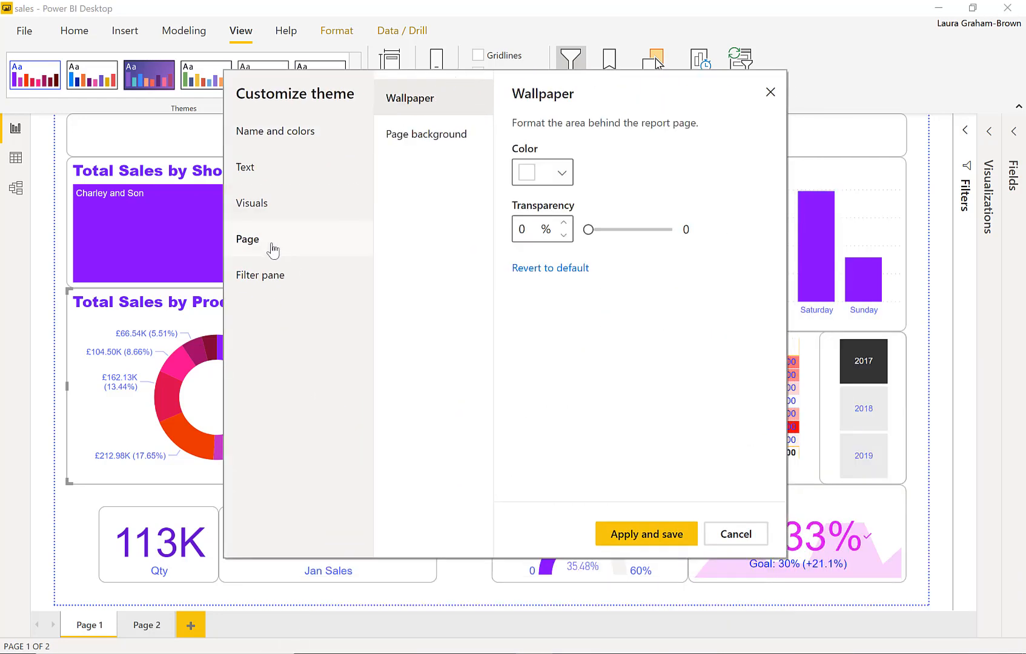
pyautogui.click(431, 141)
pyautogui.click(424, 104)
pyautogui.click(449, 140)
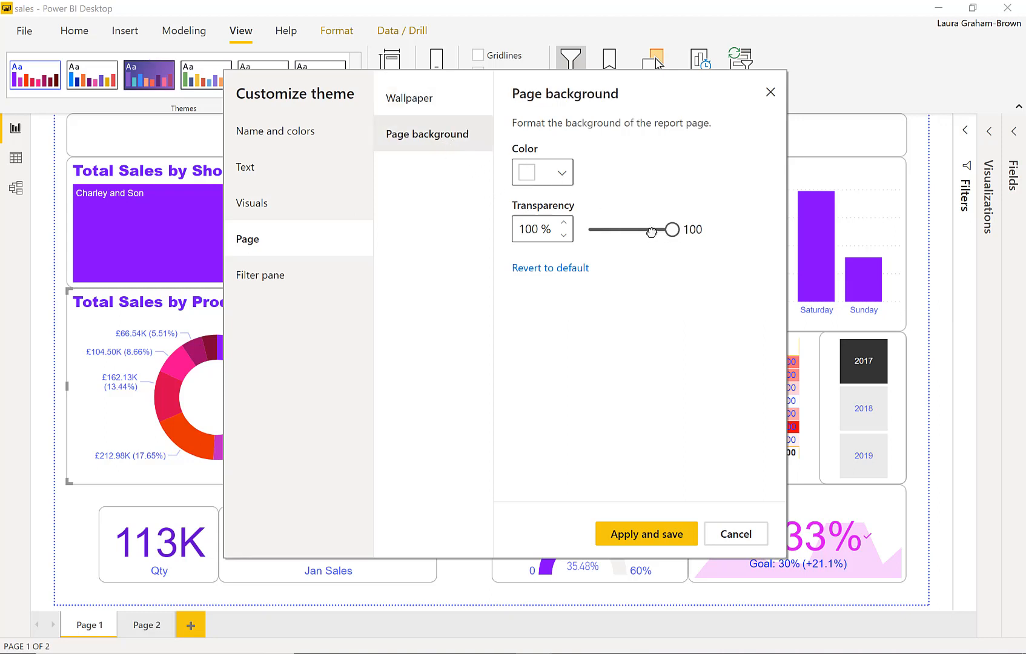
pyautogui.moveTo(672, 229); pyautogui.dragTo(630, 232)
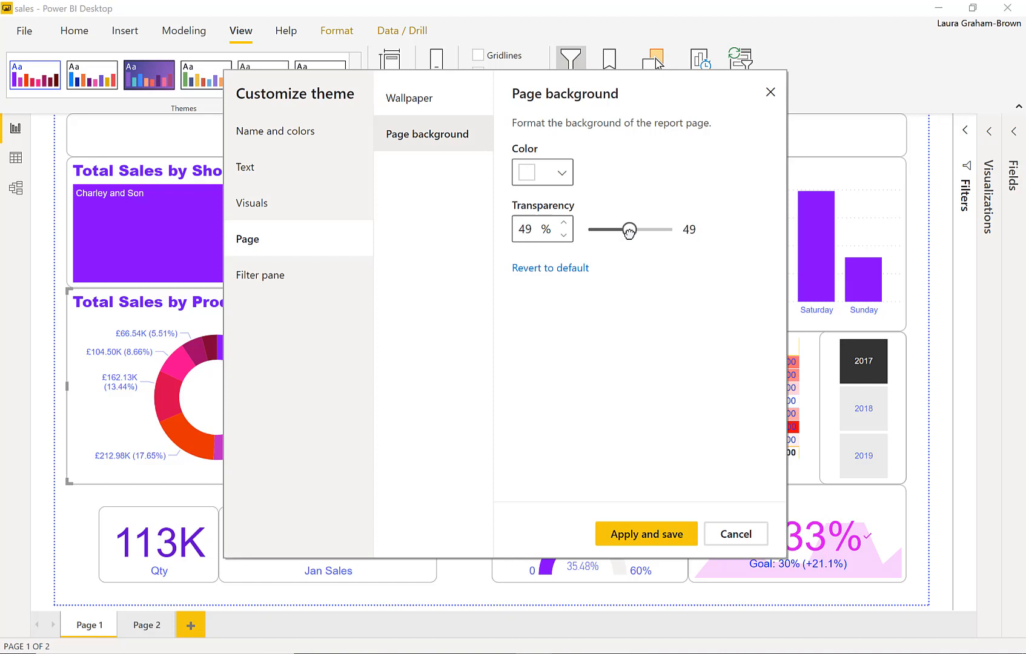
# Set the theme's page background color to pale lavender #CBCBFB, and apply and save the theme.
pyautogui.click(563, 174)
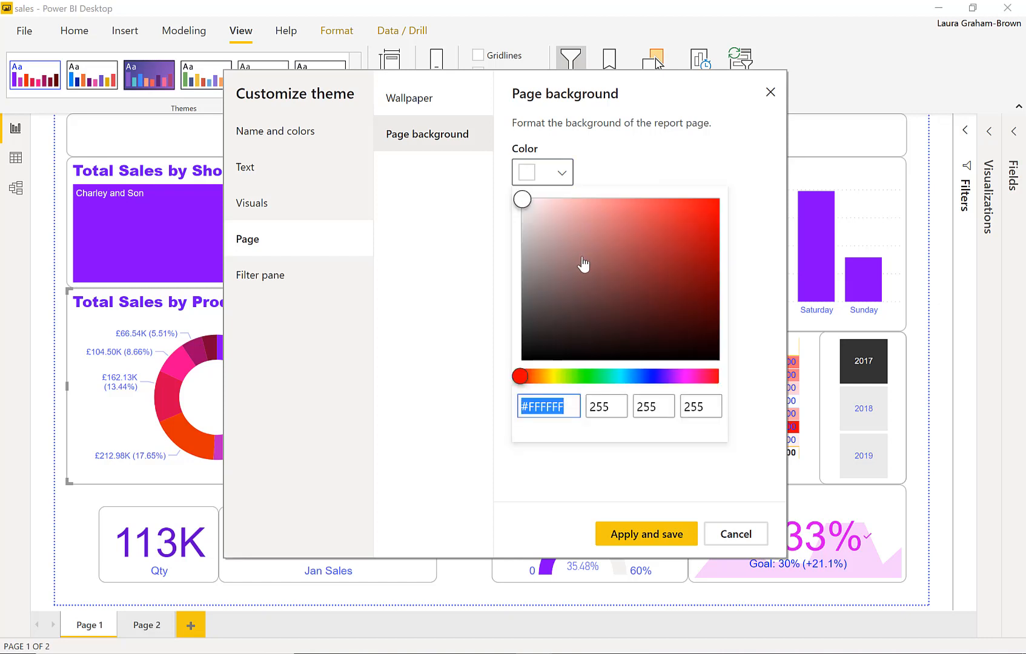
pyautogui.click(652, 376)
pyautogui.click(579, 201)
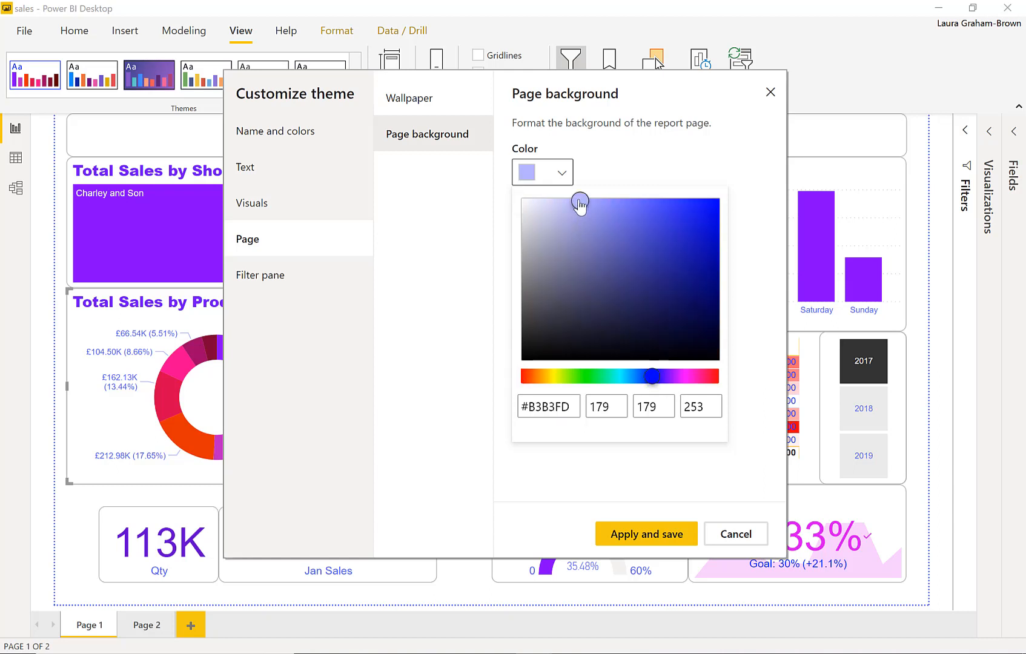
pyautogui.click(561, 208)
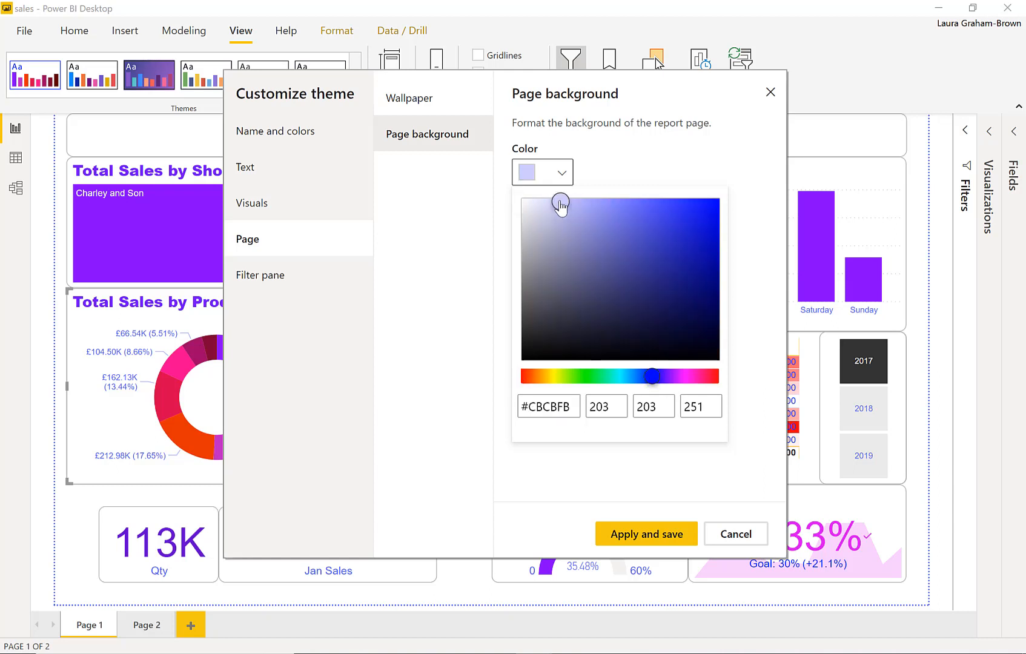
pyautogui.click(665, 172)
pyautogui.click(647, 535)
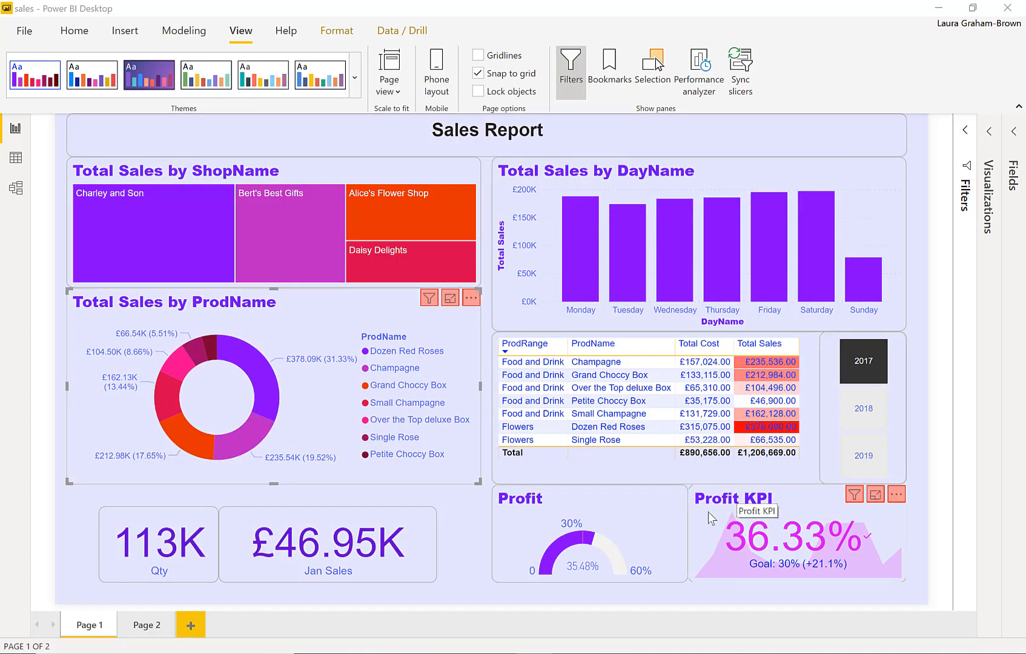
# Check the new page background on Page 1 and Page 2, and return to Page 1.
pyautogui.moveTo(618, 552)
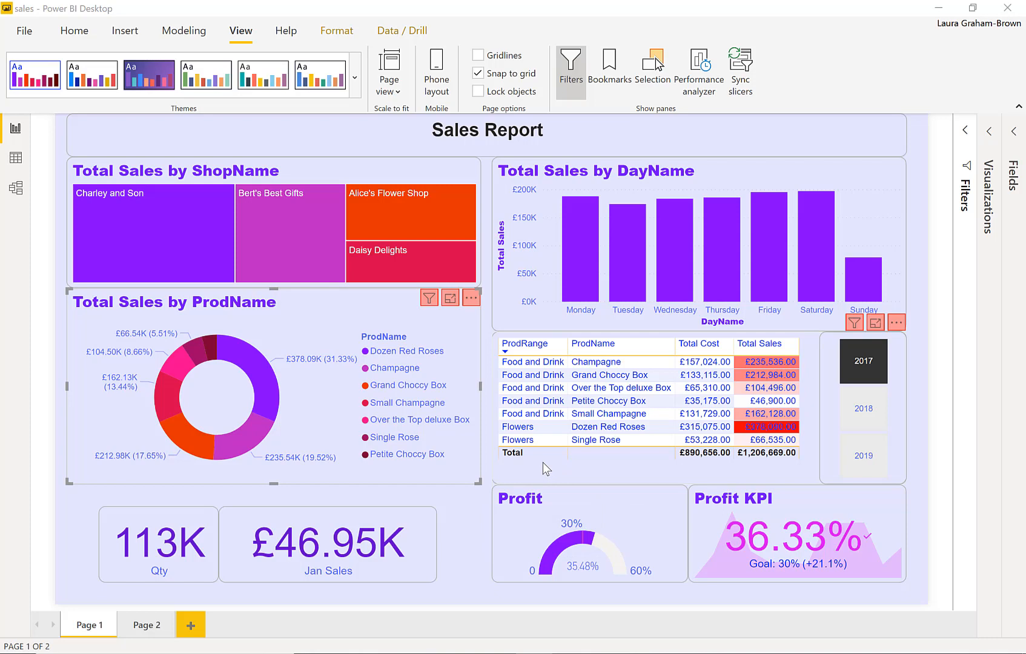
pyautogui.click(145, 627)
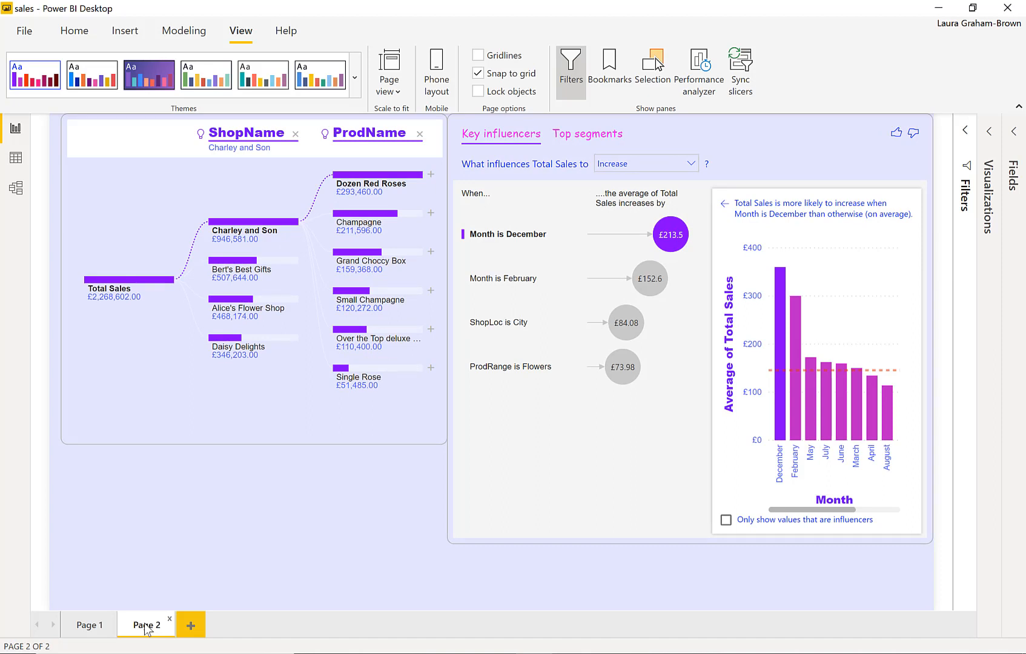
pyautogui.click(91, 632)
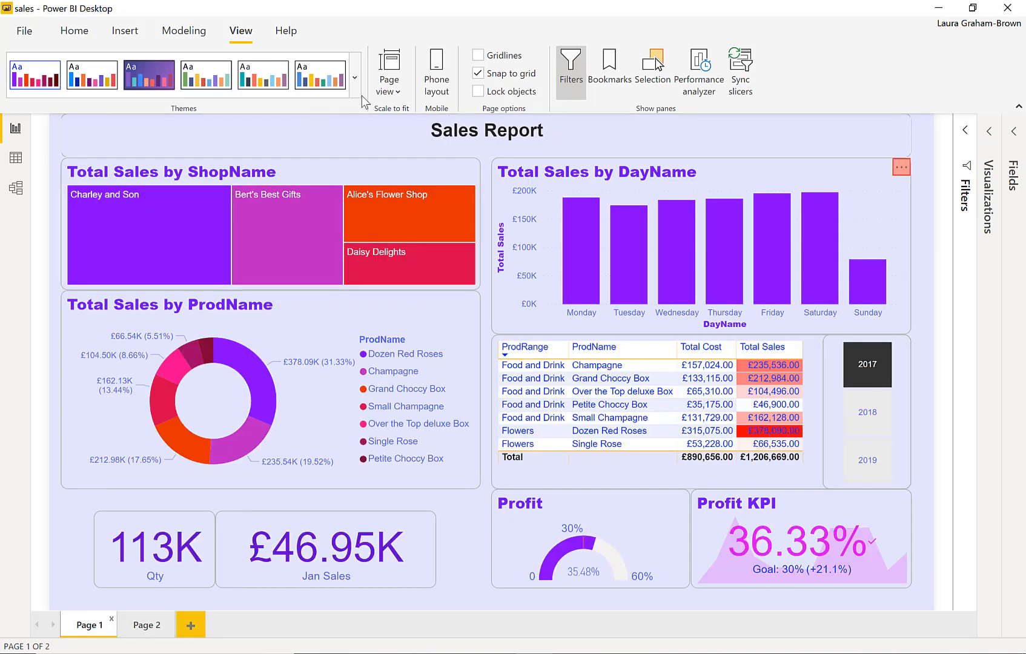
# Customize the current theme again, setting the filter pane's background color to pale cyan #CAF8F8.
pyautogui.click(356, 78)
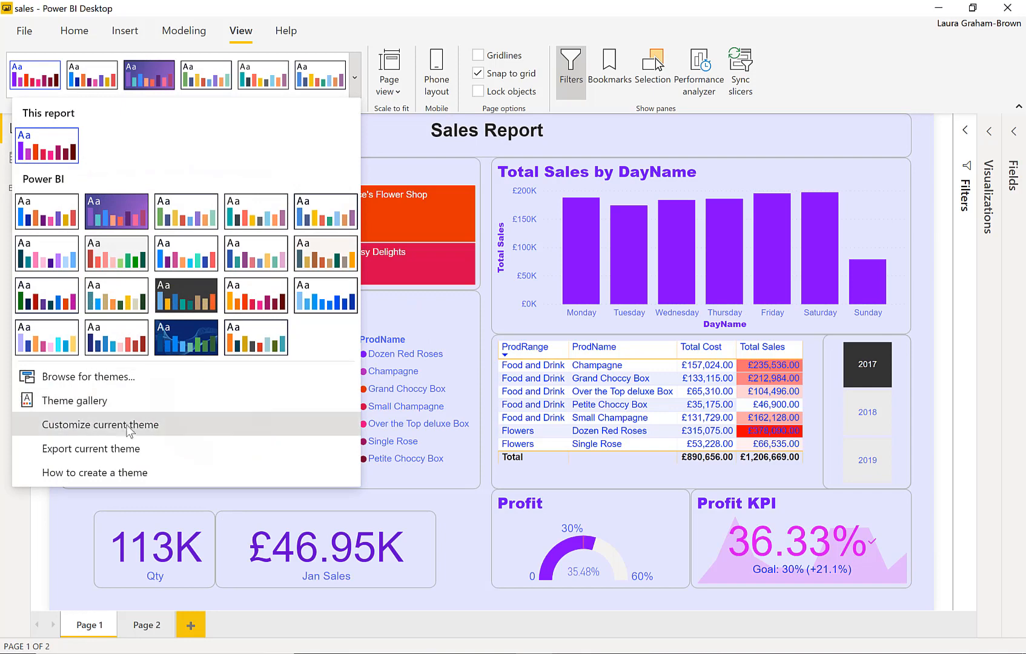
pyautogui.click(124, 427)
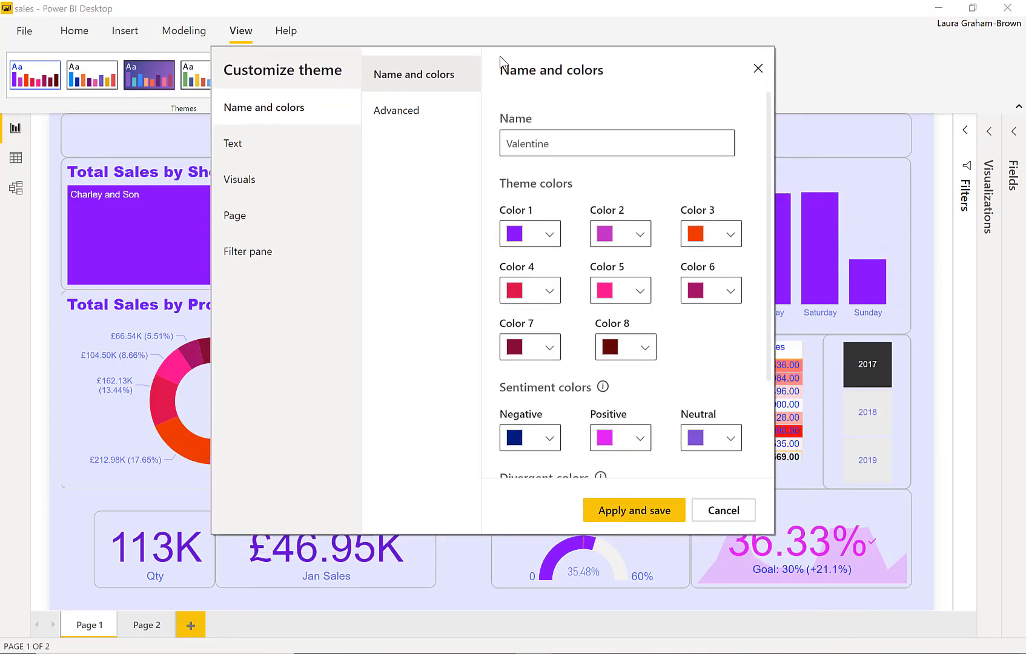
pyautogui.click(254, 255)
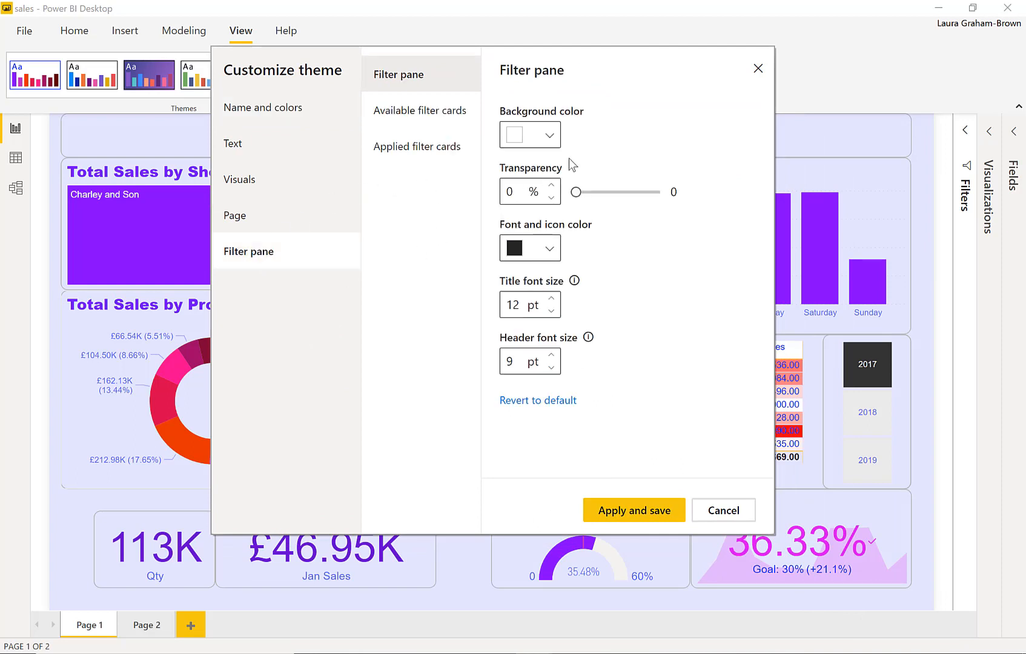
pyautogui.click(552, 137)
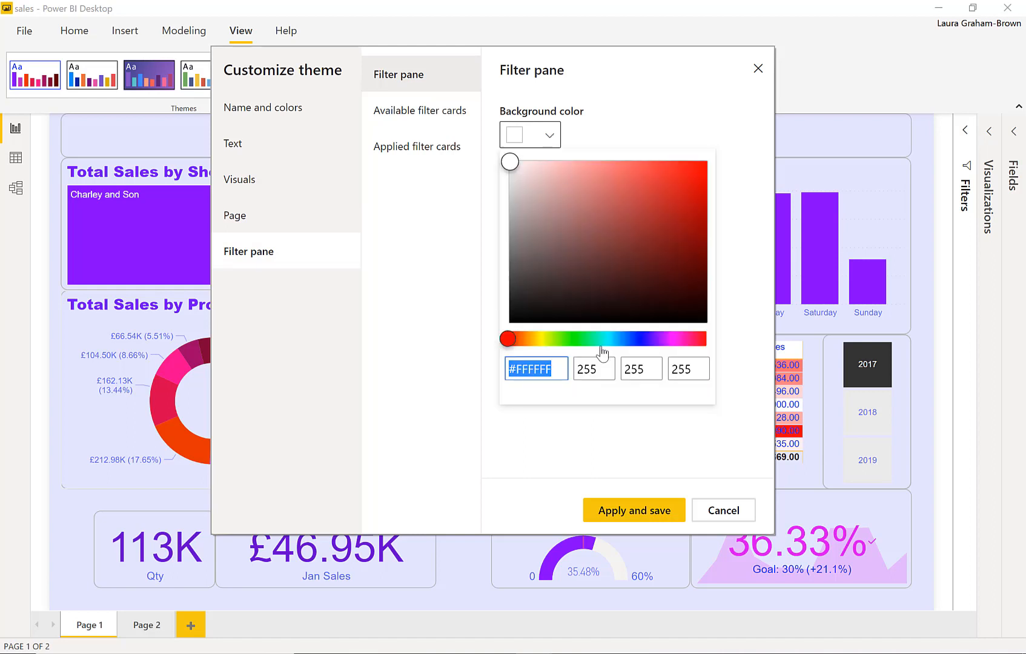
pyautogui.click(607, 343)
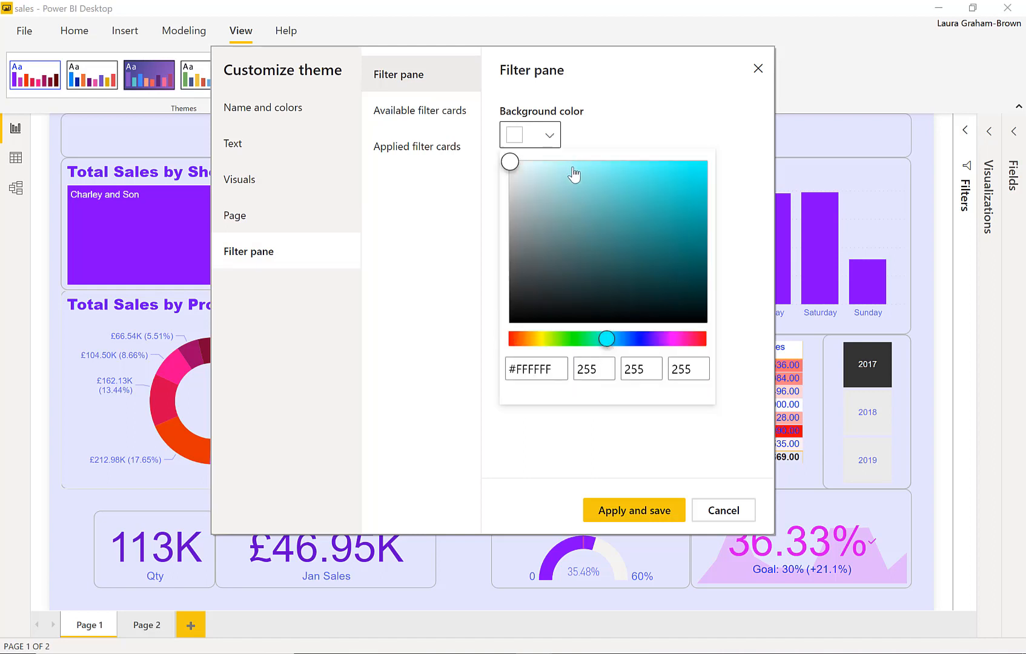
pyautogui.moveTo(573, 177); pyautogui.dragTo(547, 170)
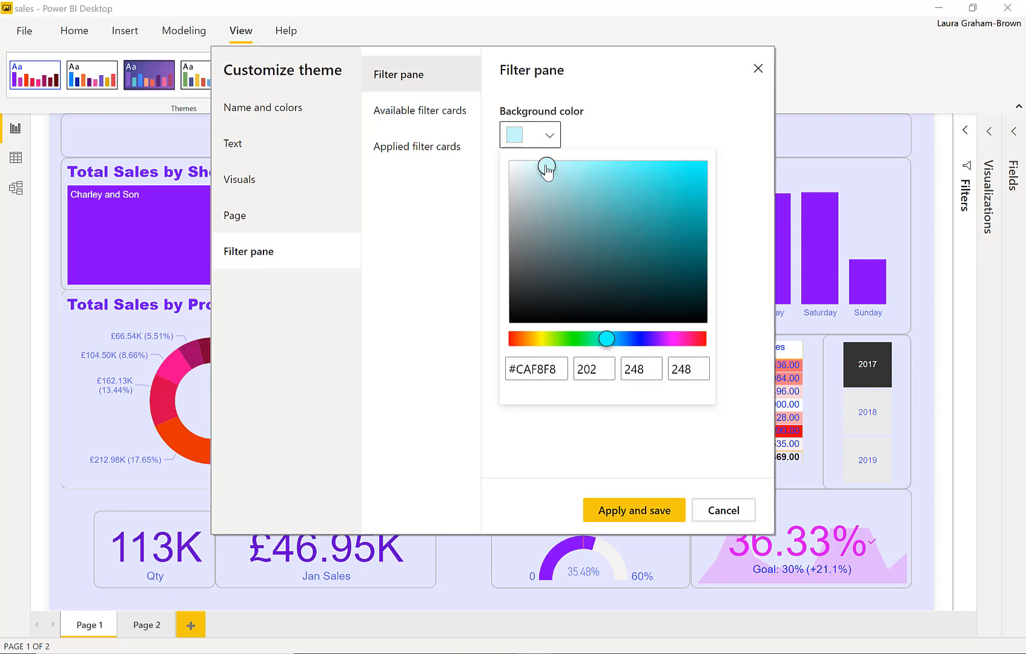
# Set the background color of the theme's available filter cards to bright blue #47DCF3.
pyautogui.click(444, 121)
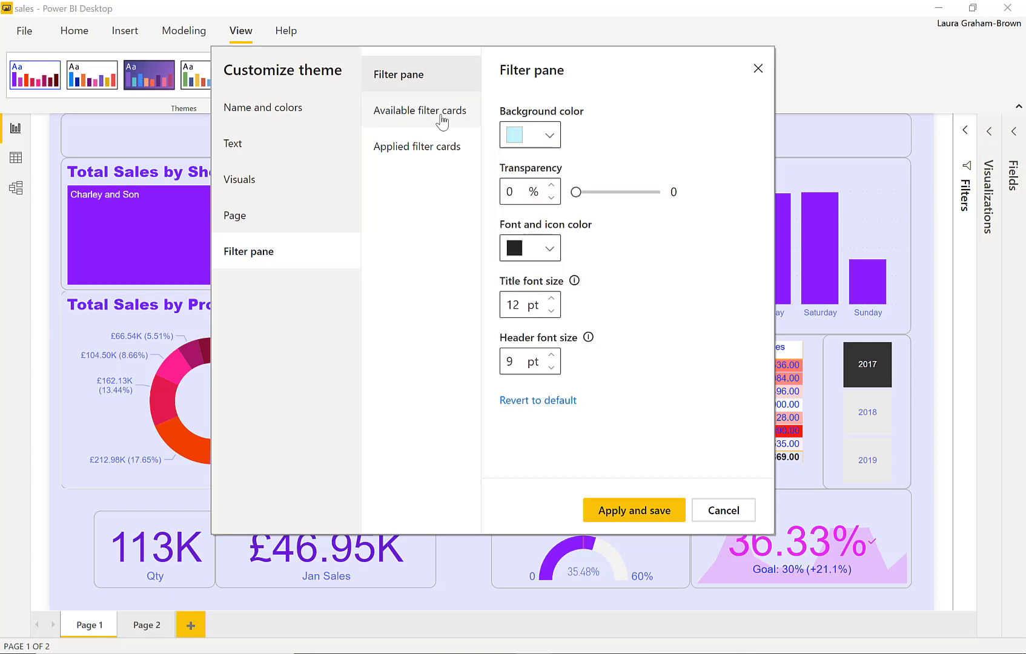
pyautogui.click(557, 155)
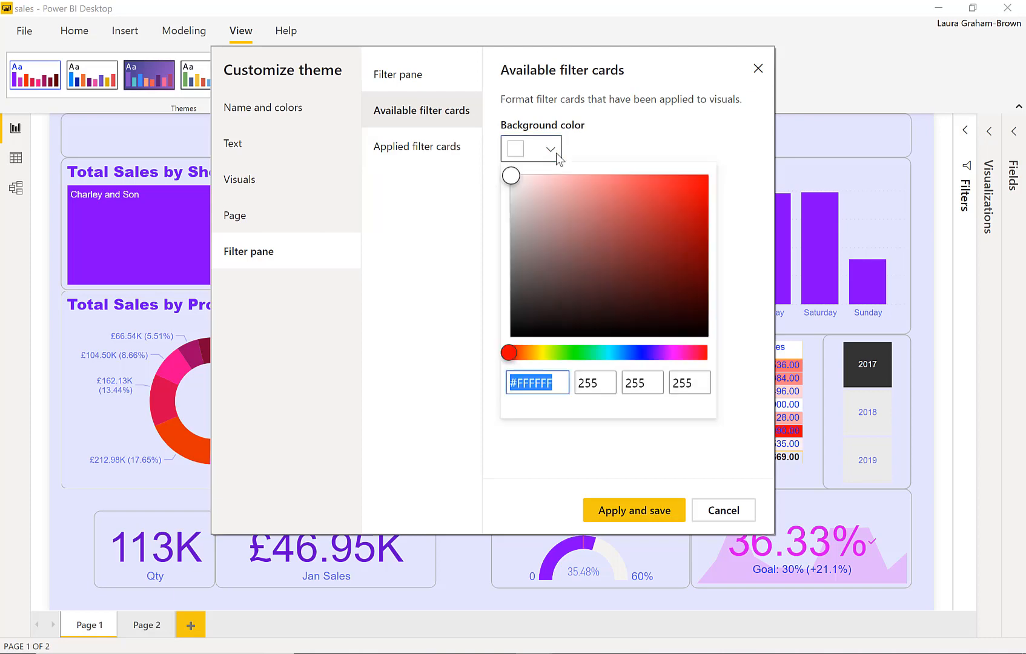
pyautogui.moveTo(639, 359); pyautogui.dragTo(612, 353)
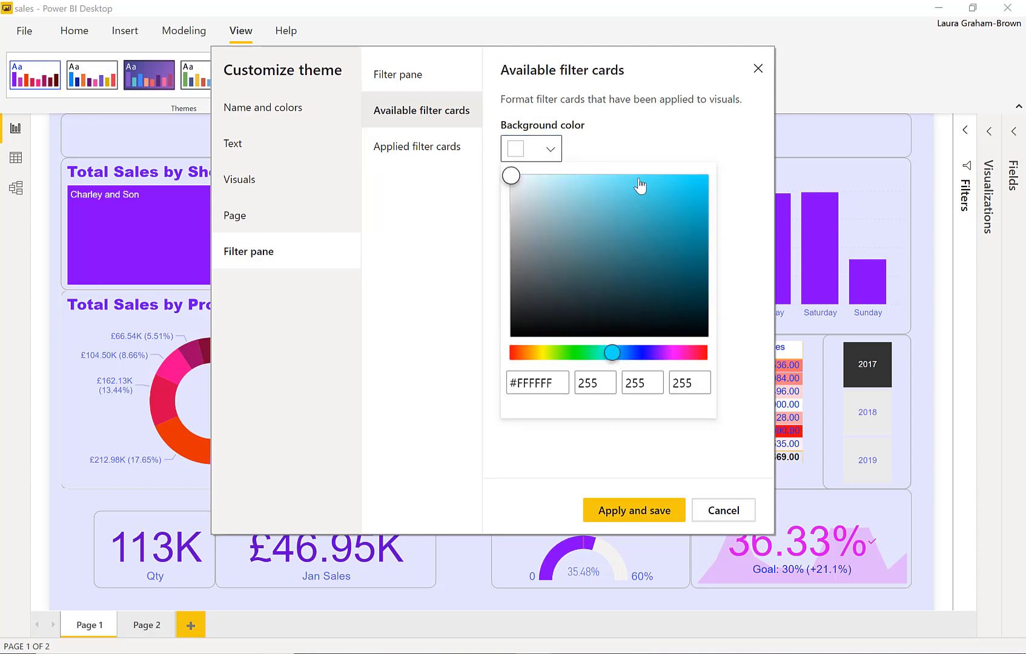
pyautogui.click(650, 183)
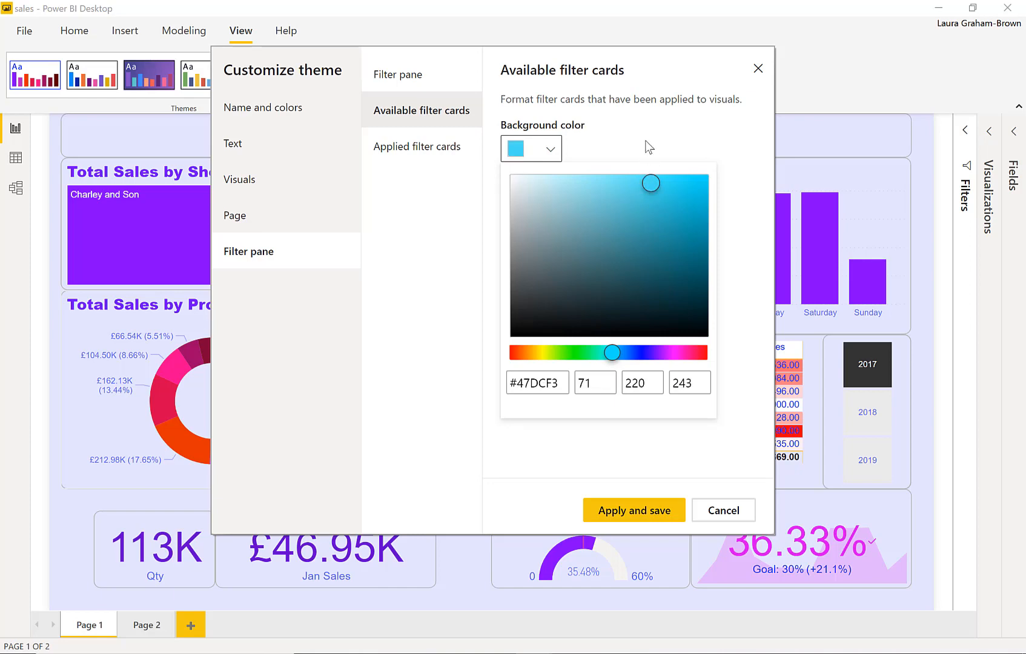
pyautogui.click(443, 163)
# Set the background color of the theme's applied filter cards to light cyan #8FE4EA.
pyautogui.click(427, 157)
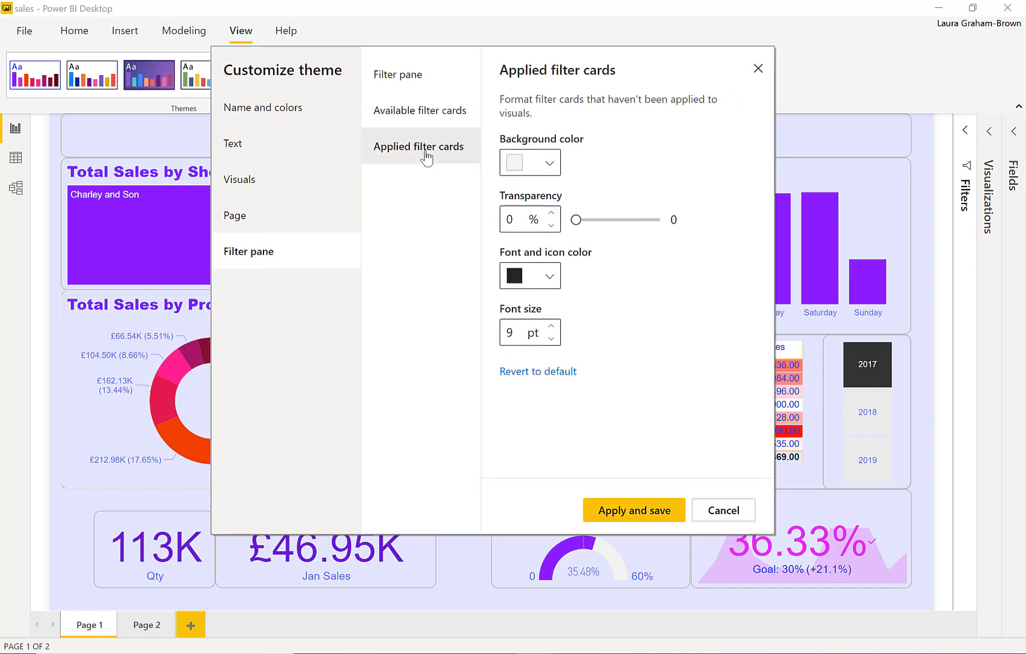
pyautogui.click(551, 165)
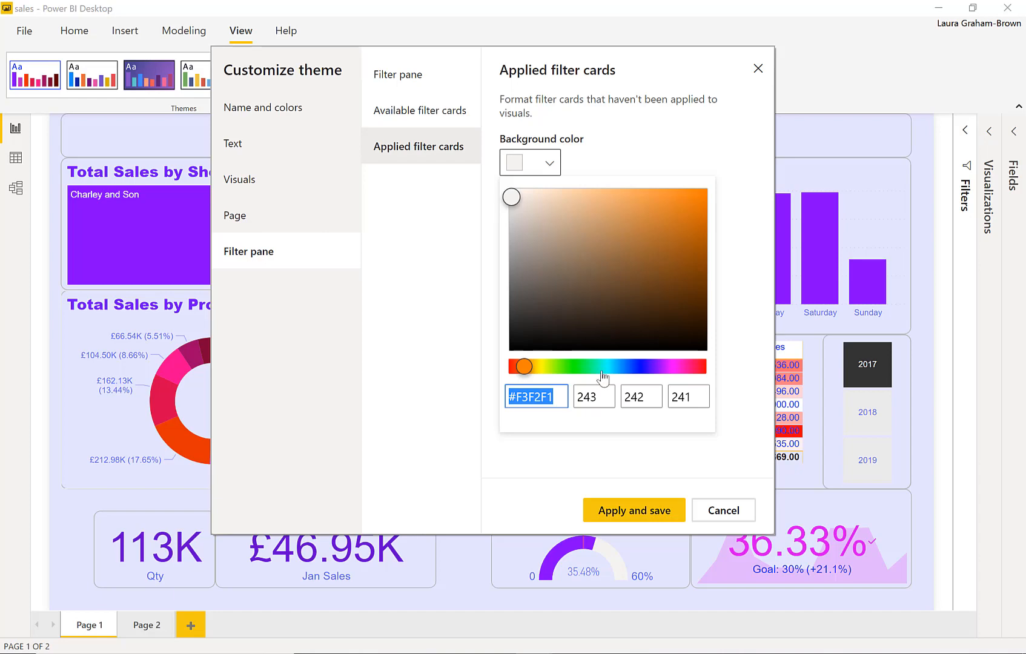
pyautogui.click(609, 366)
pyautogui.click(586, 204)
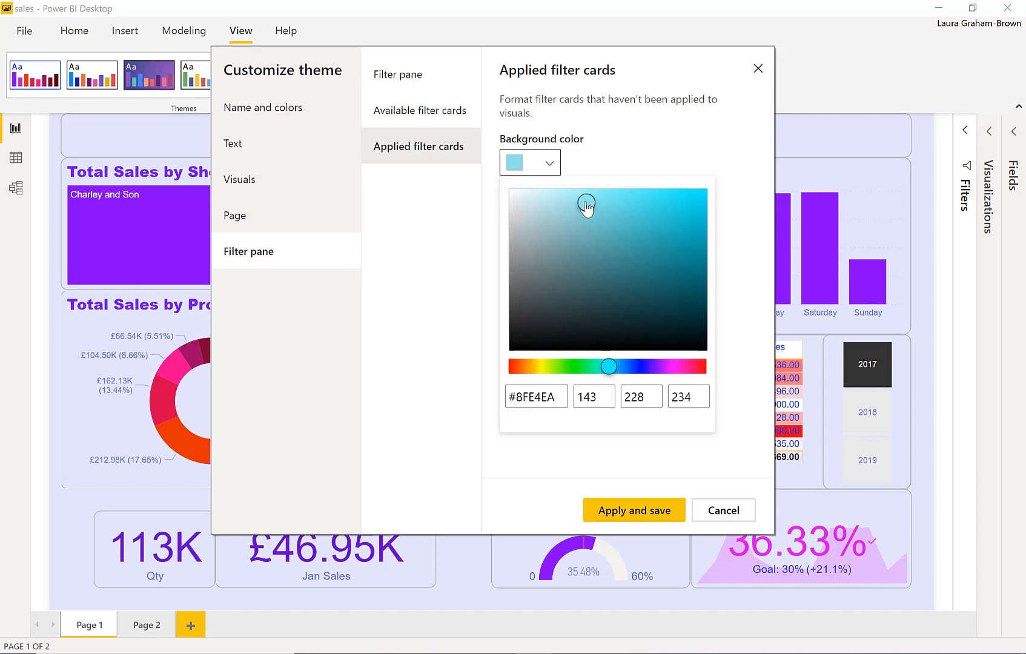
pyautogui.click(661, 140)
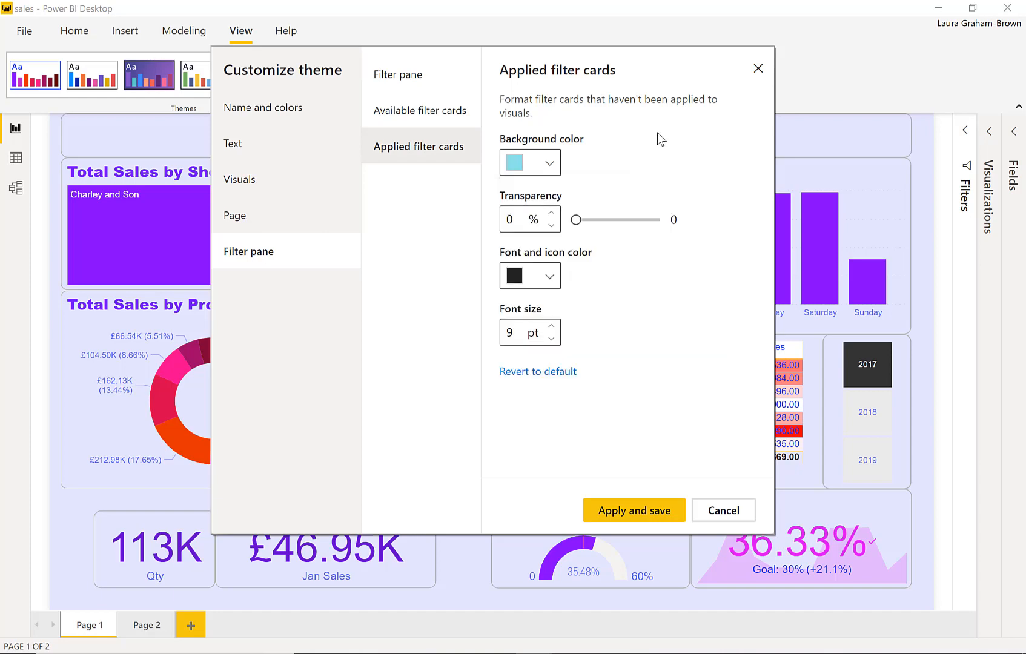
# Compare with the available cards' color, set the applied filter cards' background to paler cyan #B7E8EB, and apply and save the theme.
pyautogui.click(438, 111)
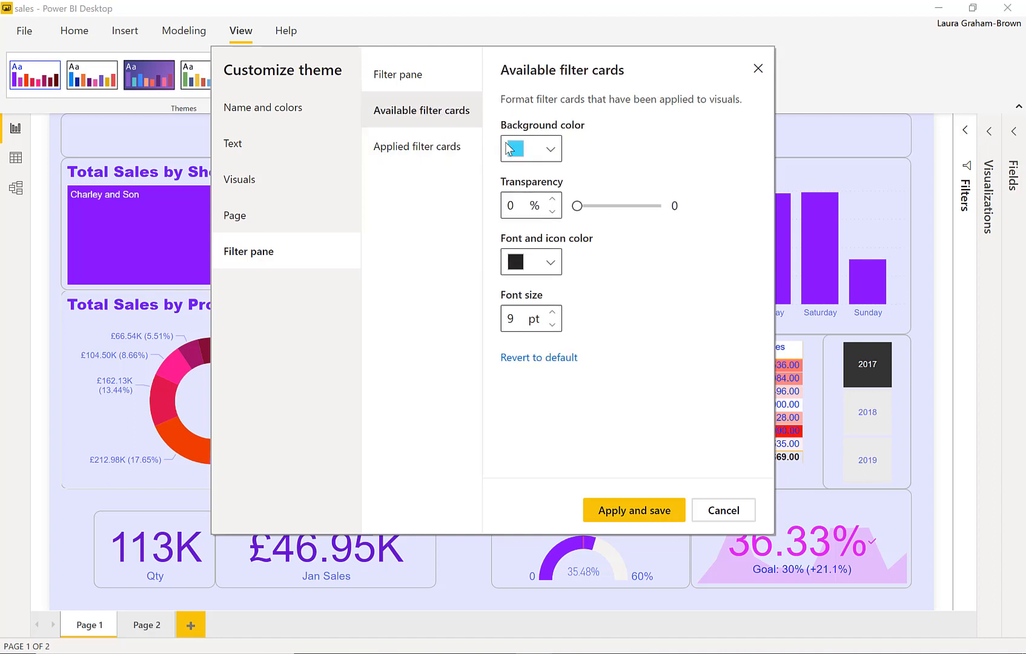
pyautogui.click(447, 146)
pyautogui.click(549, 165)
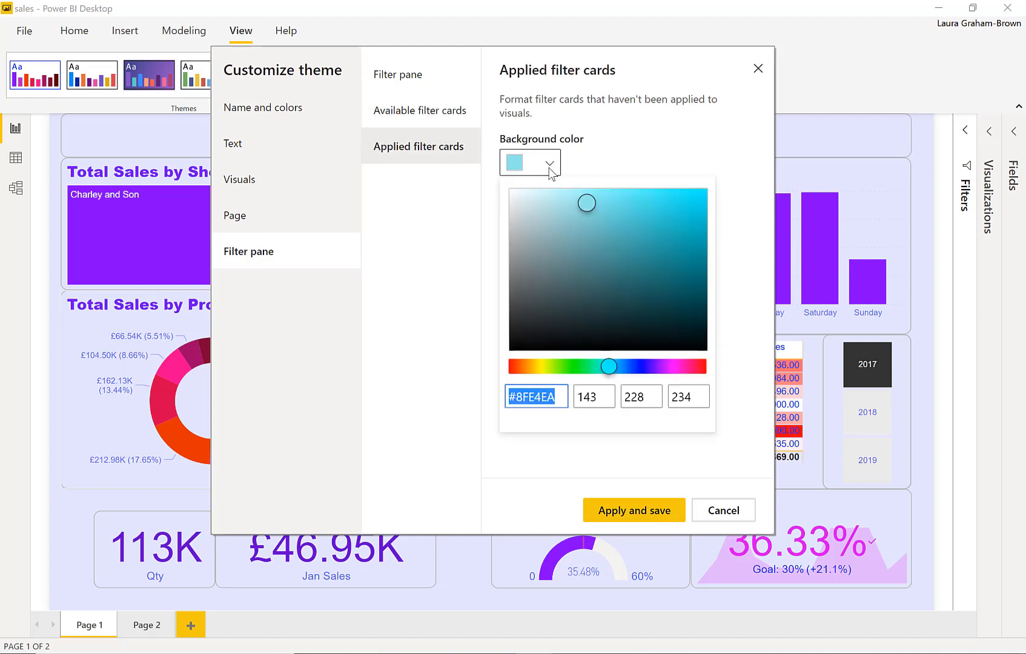
pyautogui.click(554, 202)
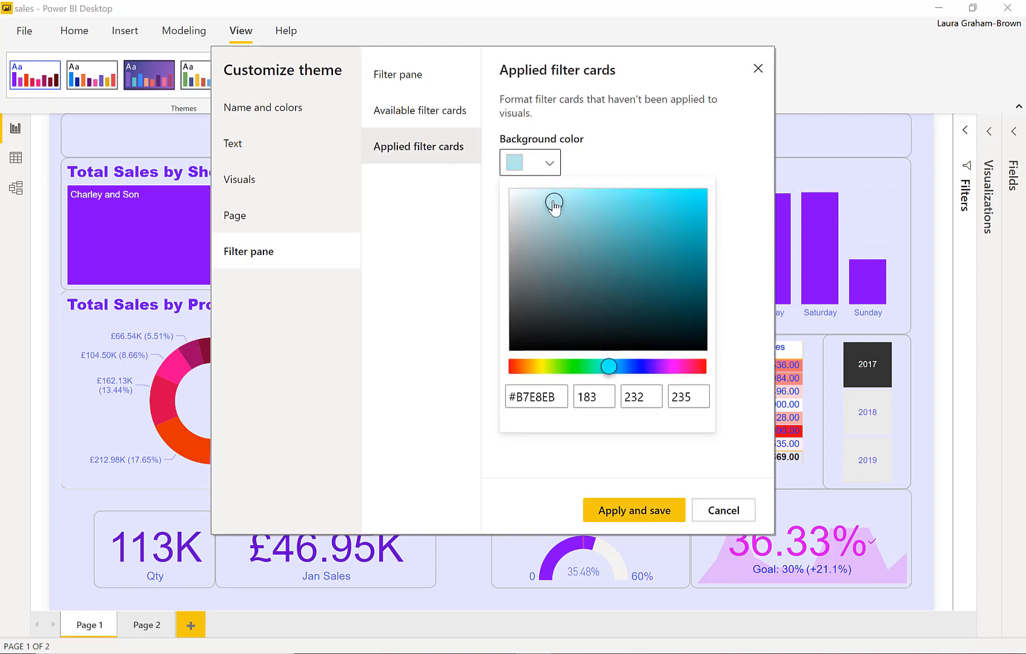
pyautogui.click(652, 133)
pyautogui.click(432, 116)
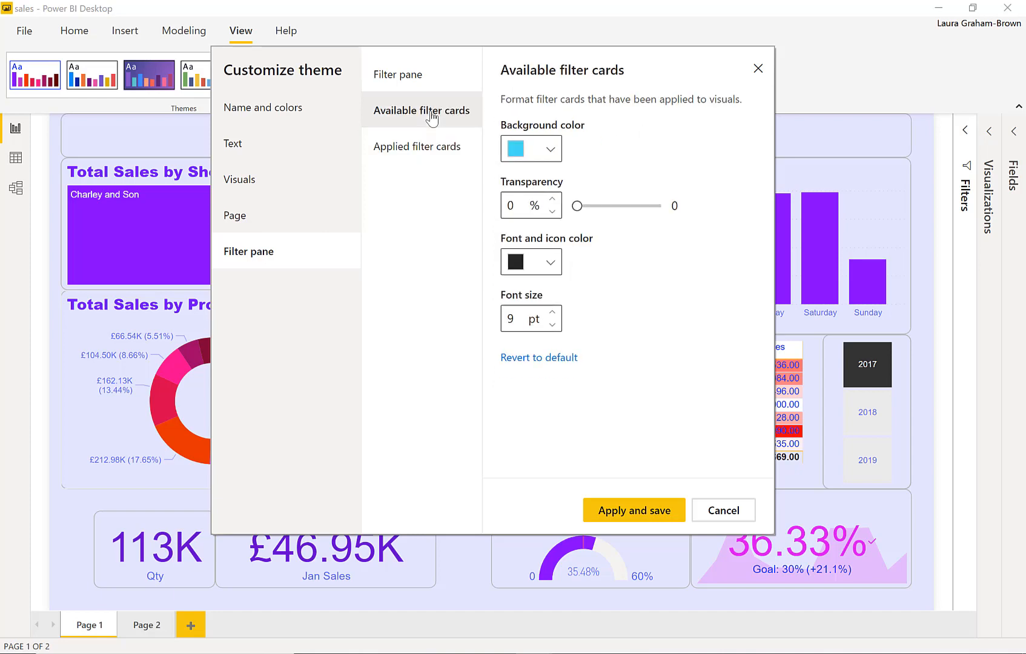
pyautogui.click(402, 80)
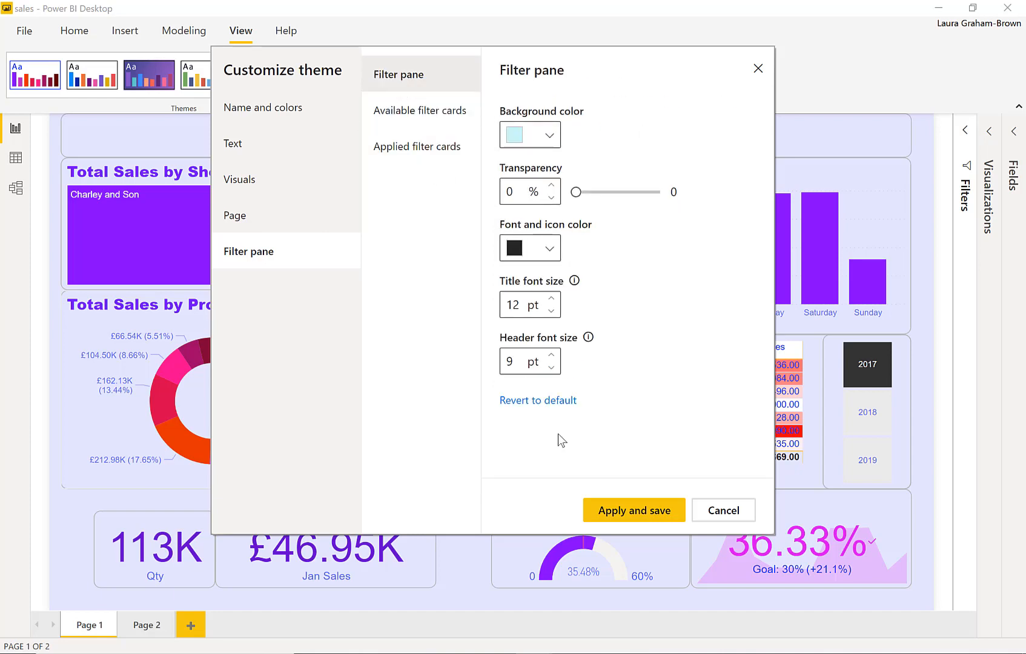
pyautogui.click(612, 519)
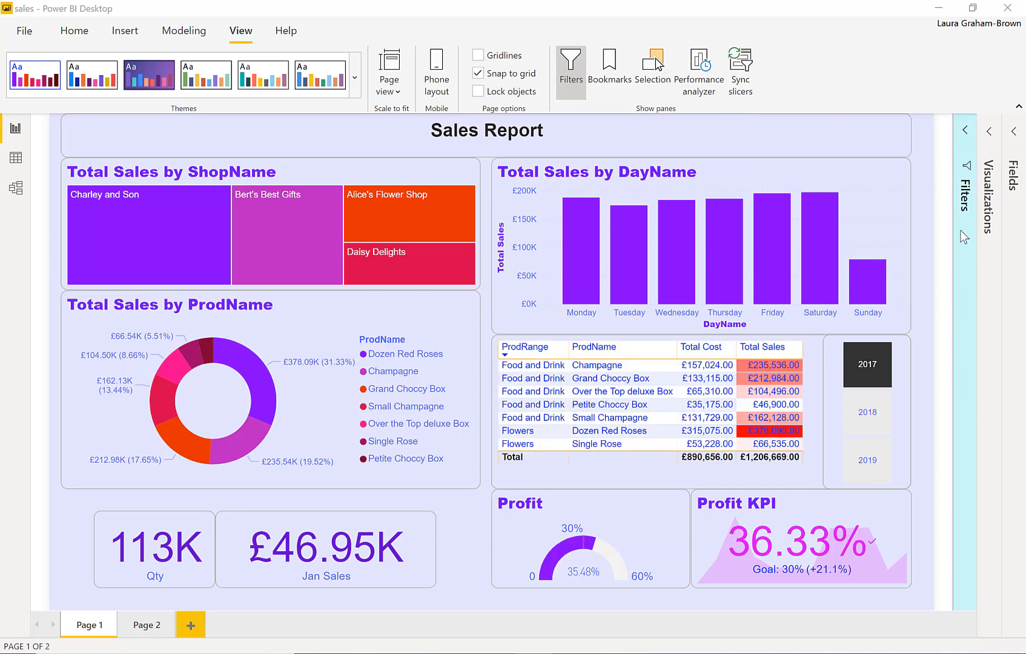
# Expand the filter pane and select the Jan Sales card to check the new pane and filter card colors.
pyautogui.click(965, 131)
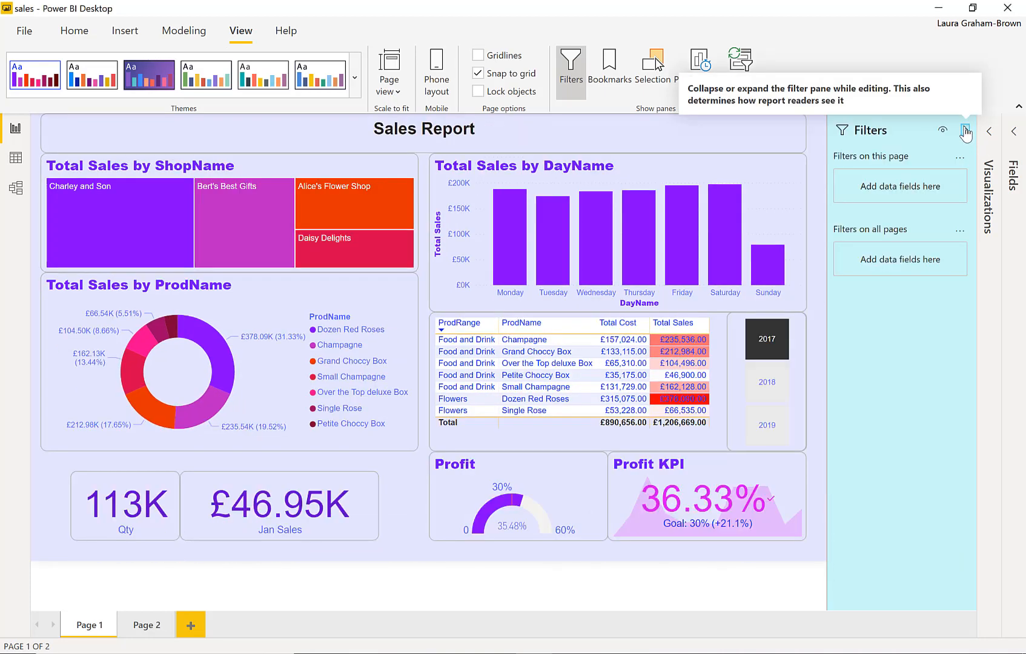
pyautogui.click(367, 524)
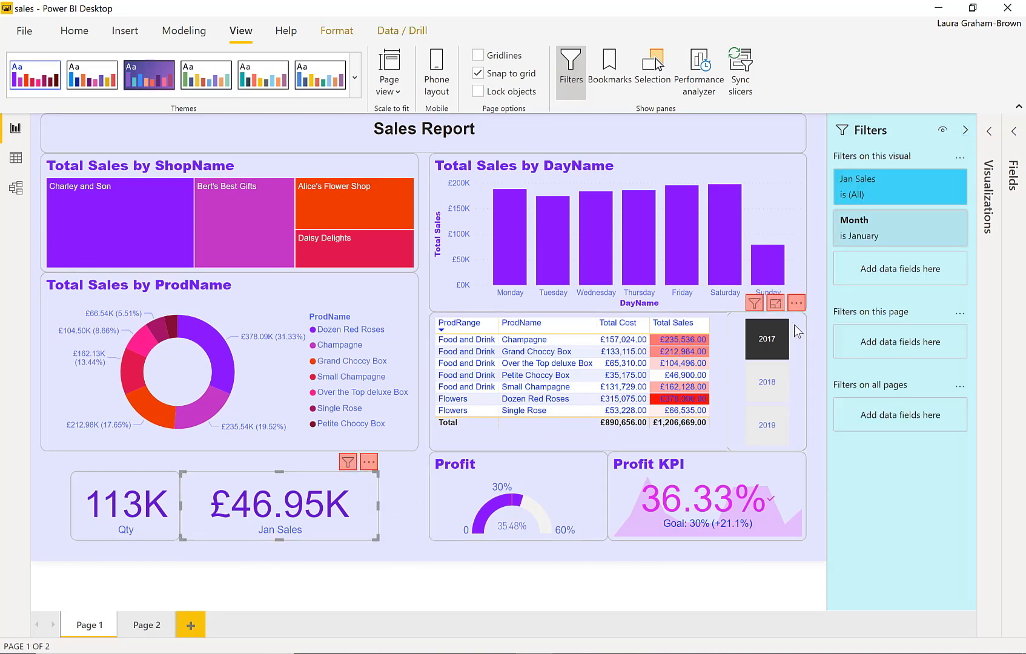